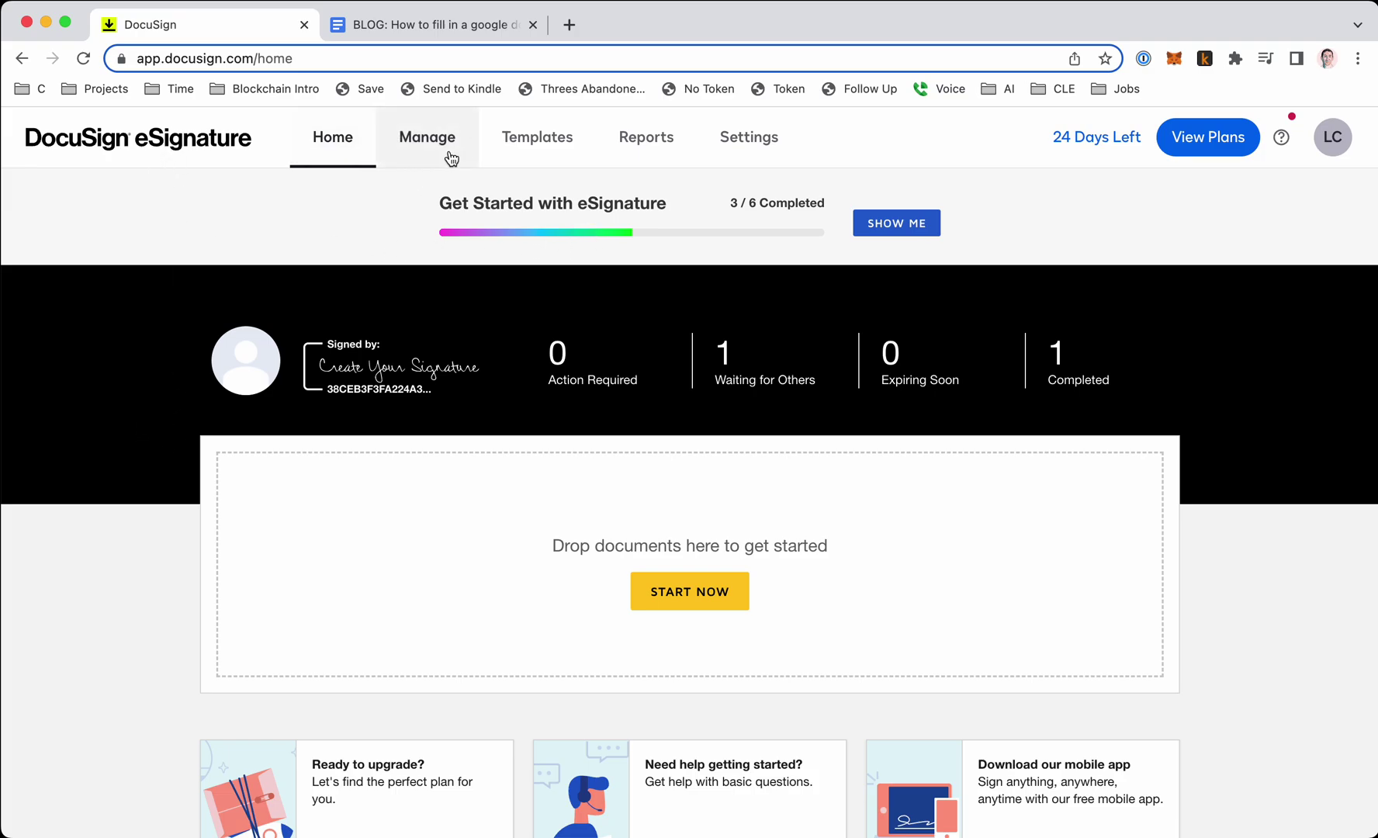
Go to Templates and start a new blank template.
click(542, 148)
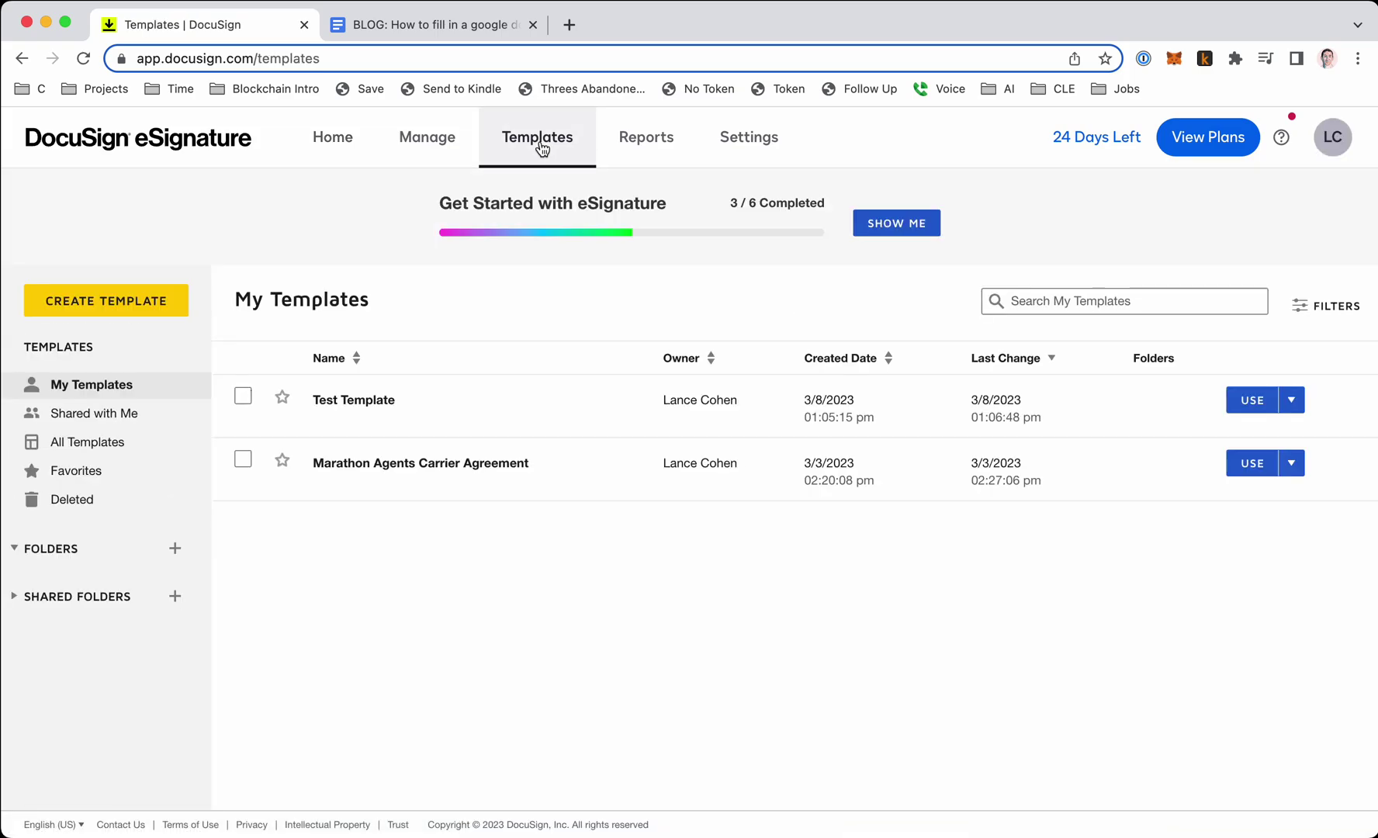
click(127, 305)
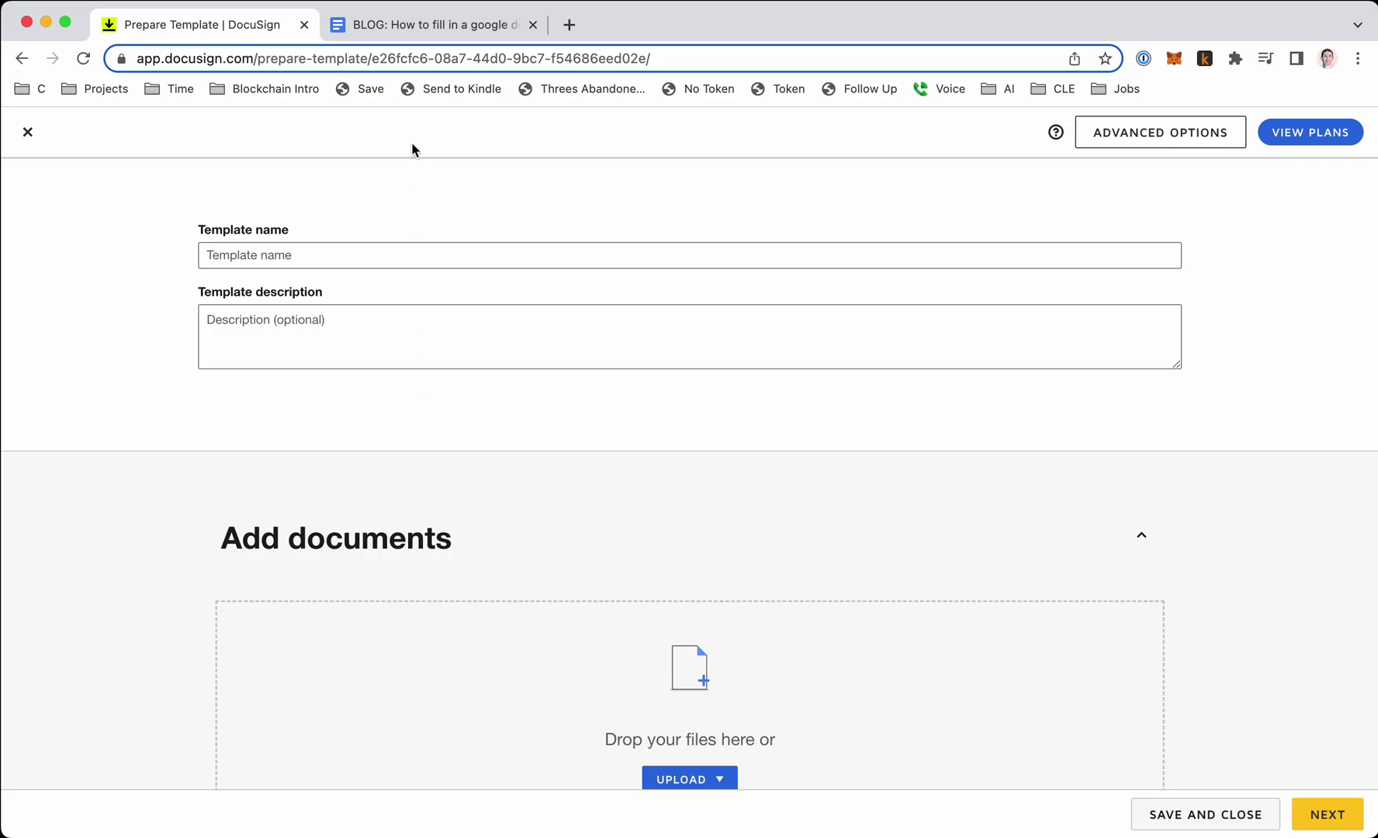
Bring the Google Docs blog post about automating templates to the front.
click(431, 24)
scroll(399, 418, down, 5)
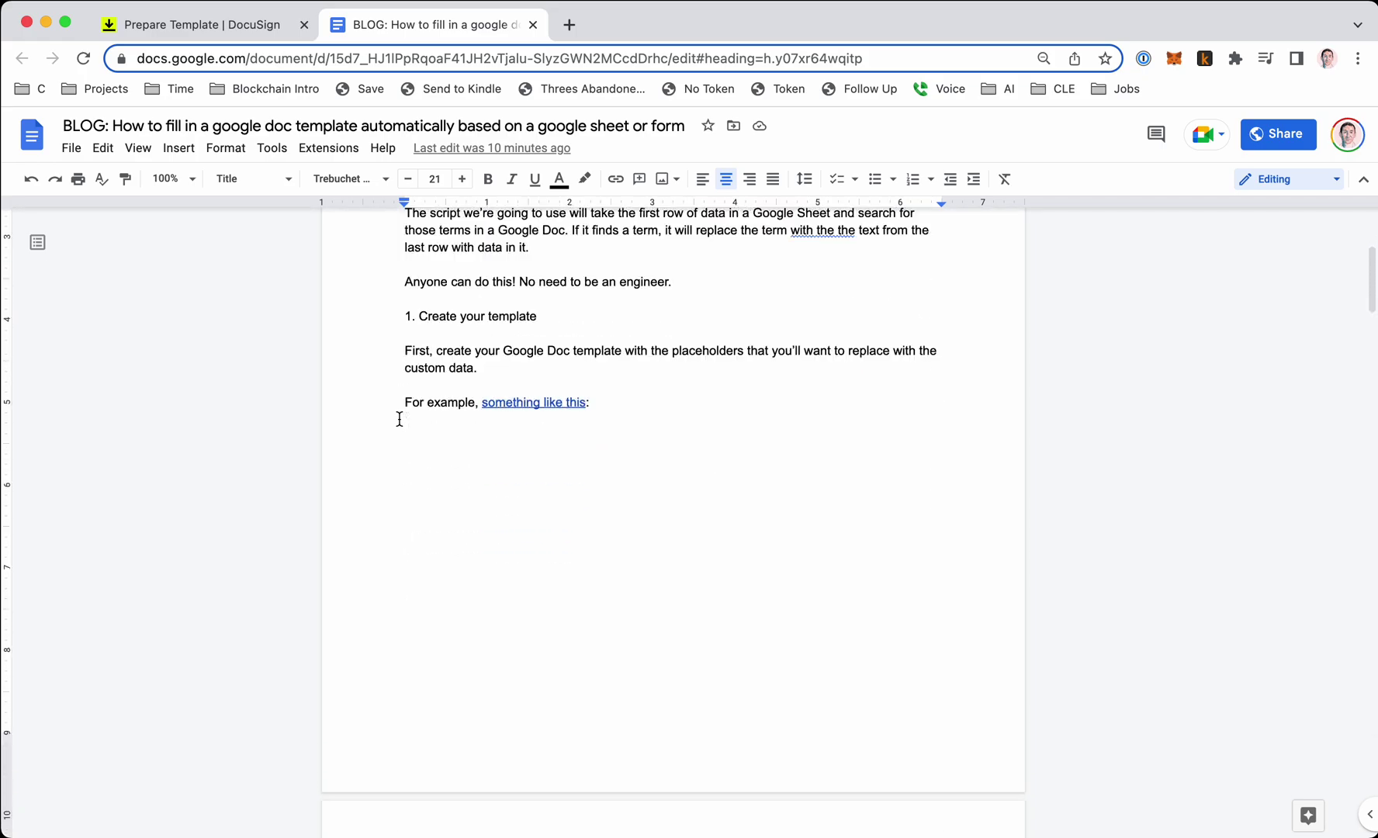
scroll(400, 419, down, 5)
scroll(400, 418, down, 5)
scroll(399, 418, down, 2)
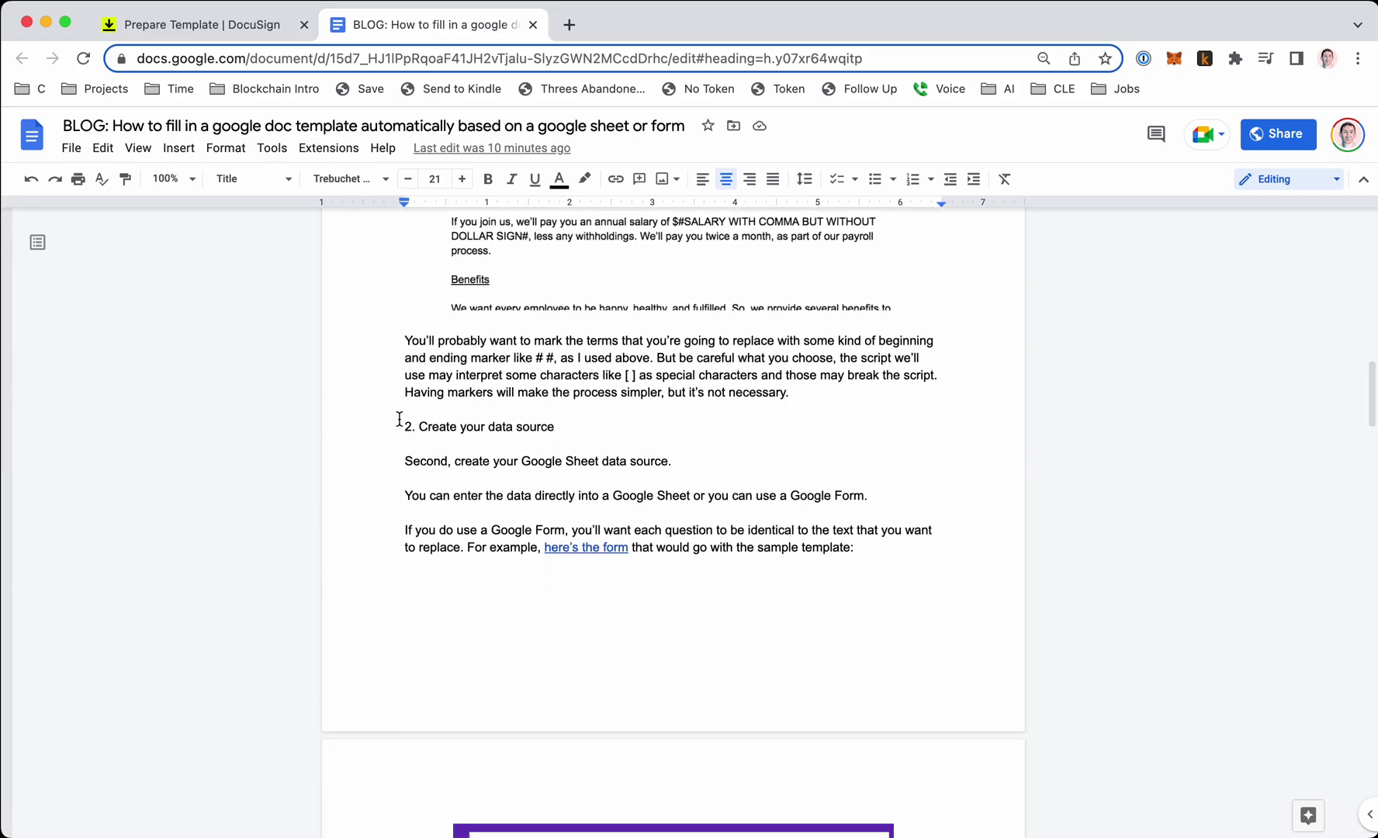
scroll(400, 419, up, 10)
scroll(400, 418, up, 5)
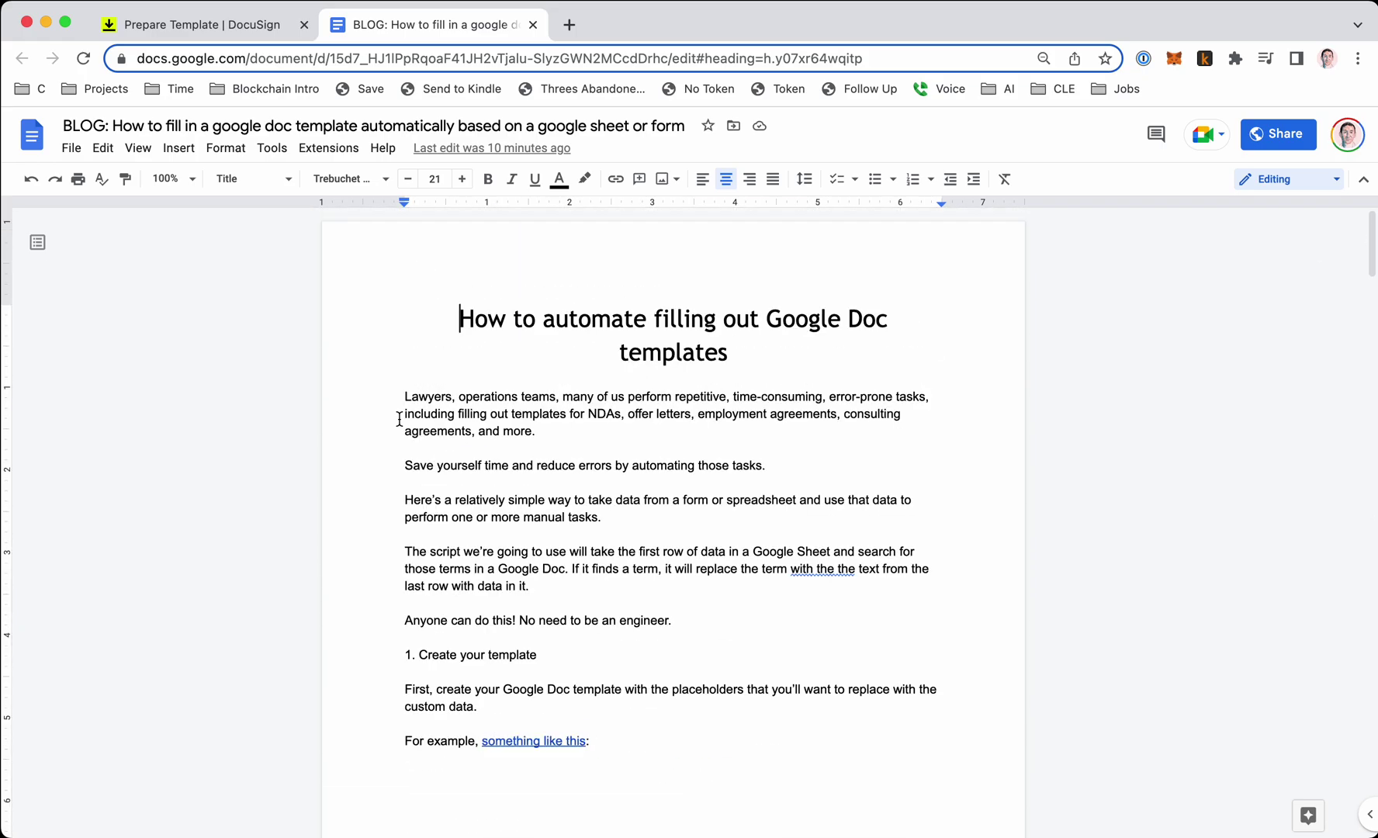
scroll(399, 419, down, 2)
scroll(400, 418, up, 2)
key(super+Tab)
key(Tab)
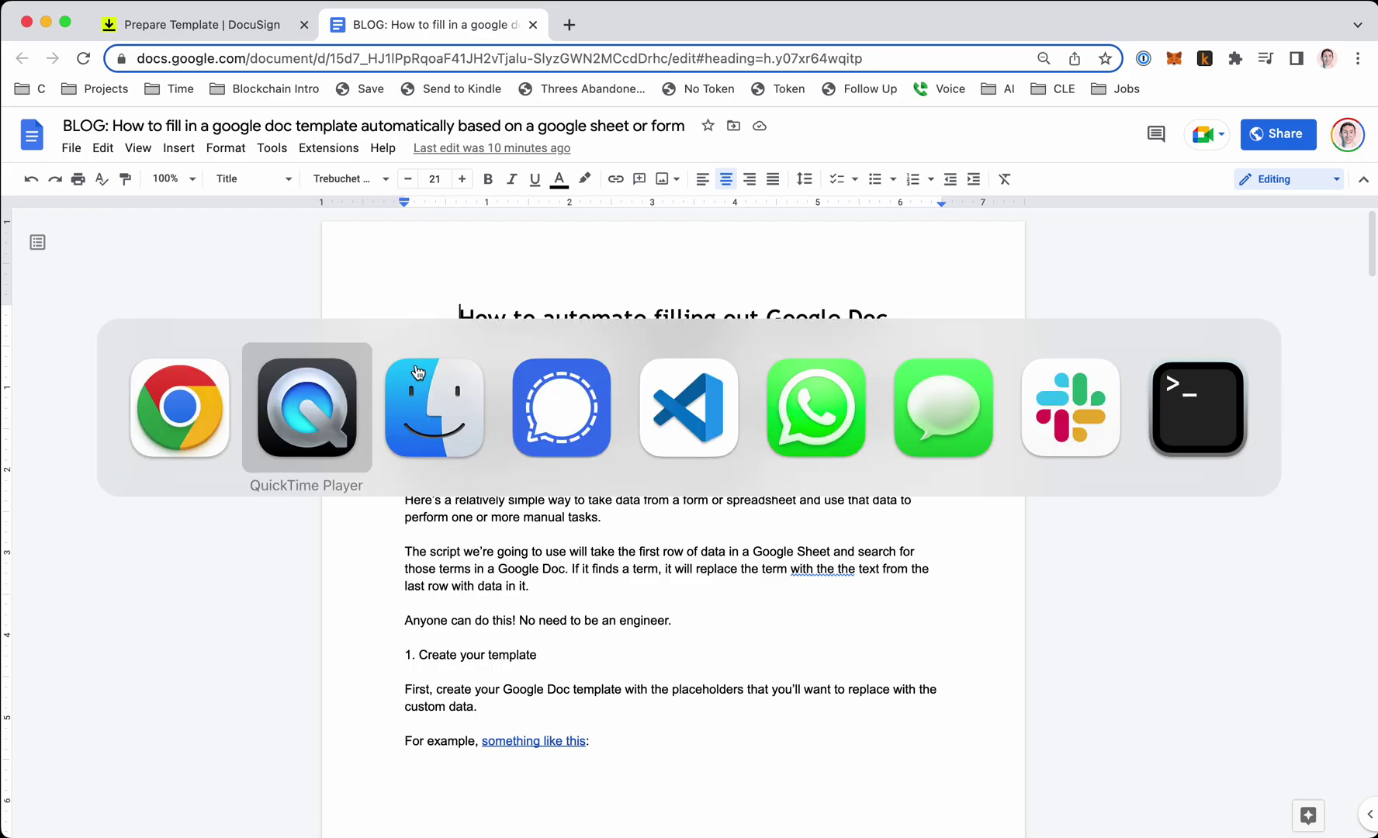
double_click(789, 349)
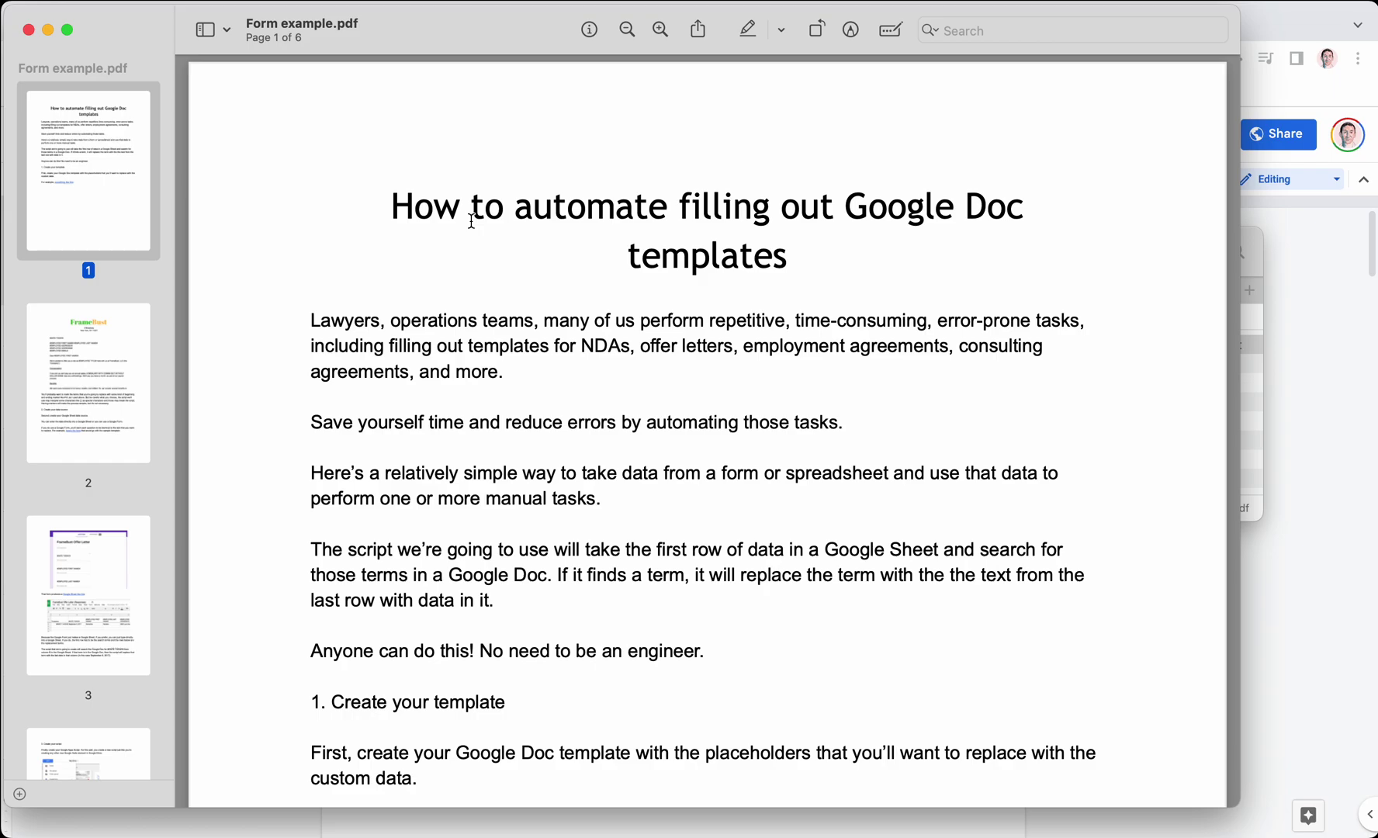
key(super+w)
drag(616, 253, 676, 476)
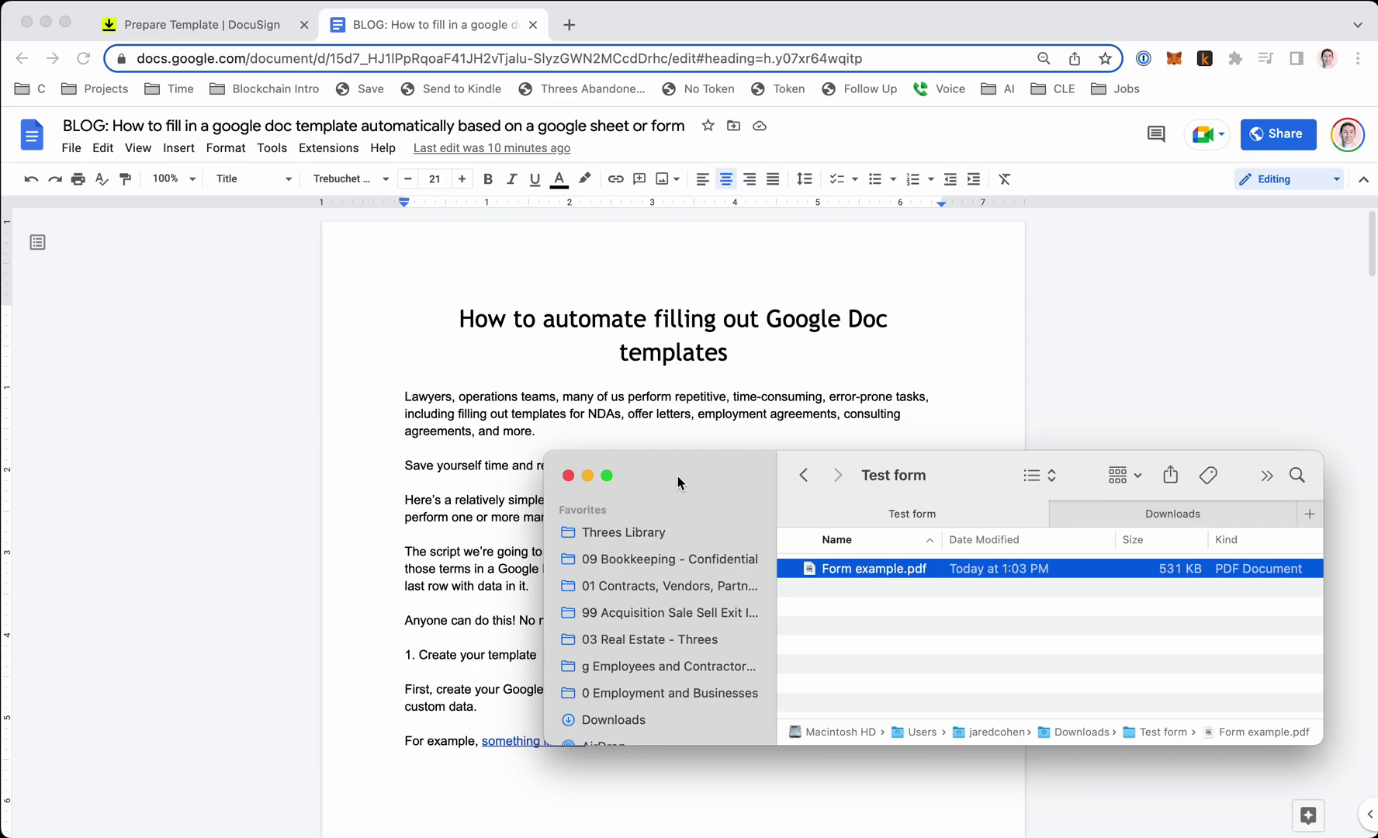
drag(716, 483, 688, 430)
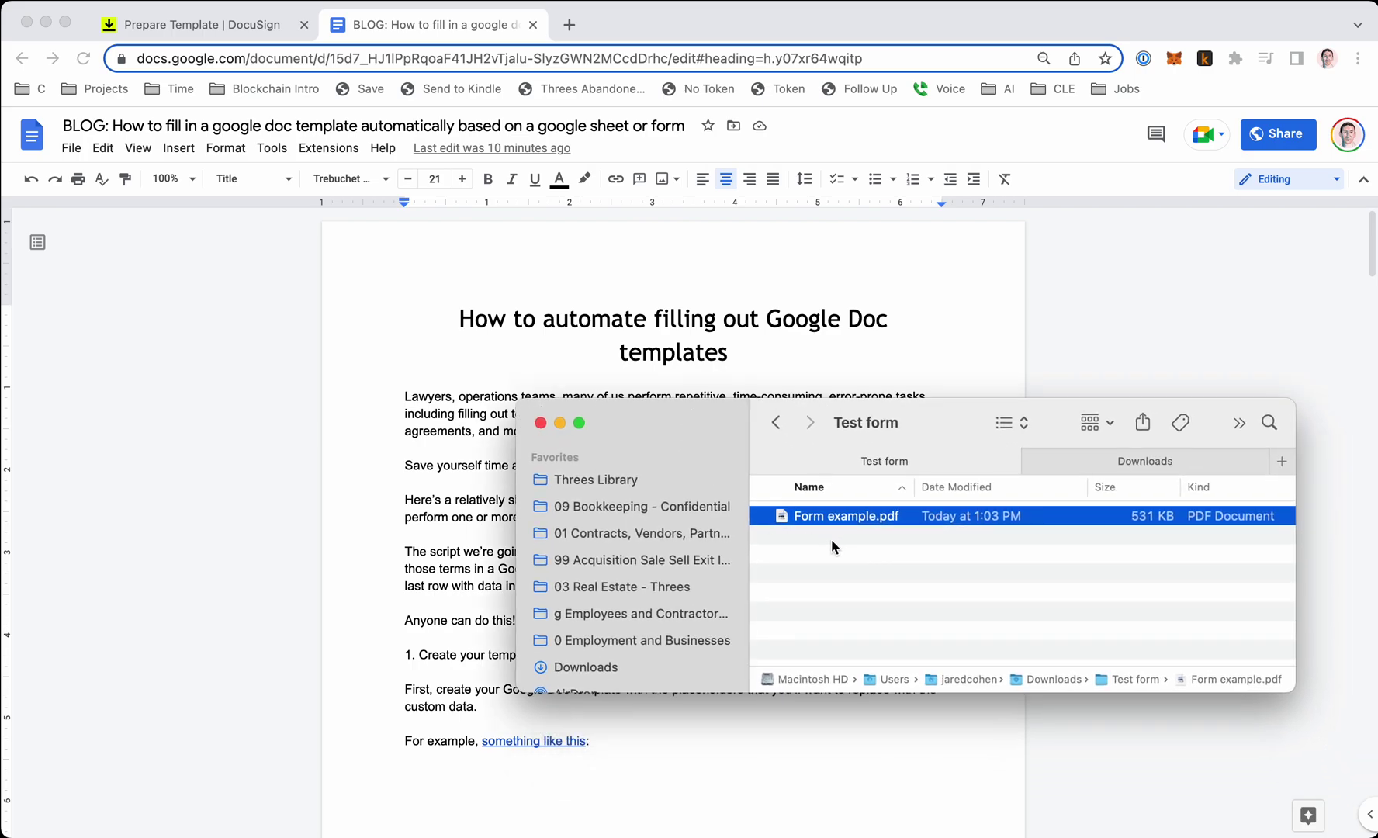
key(super+w)
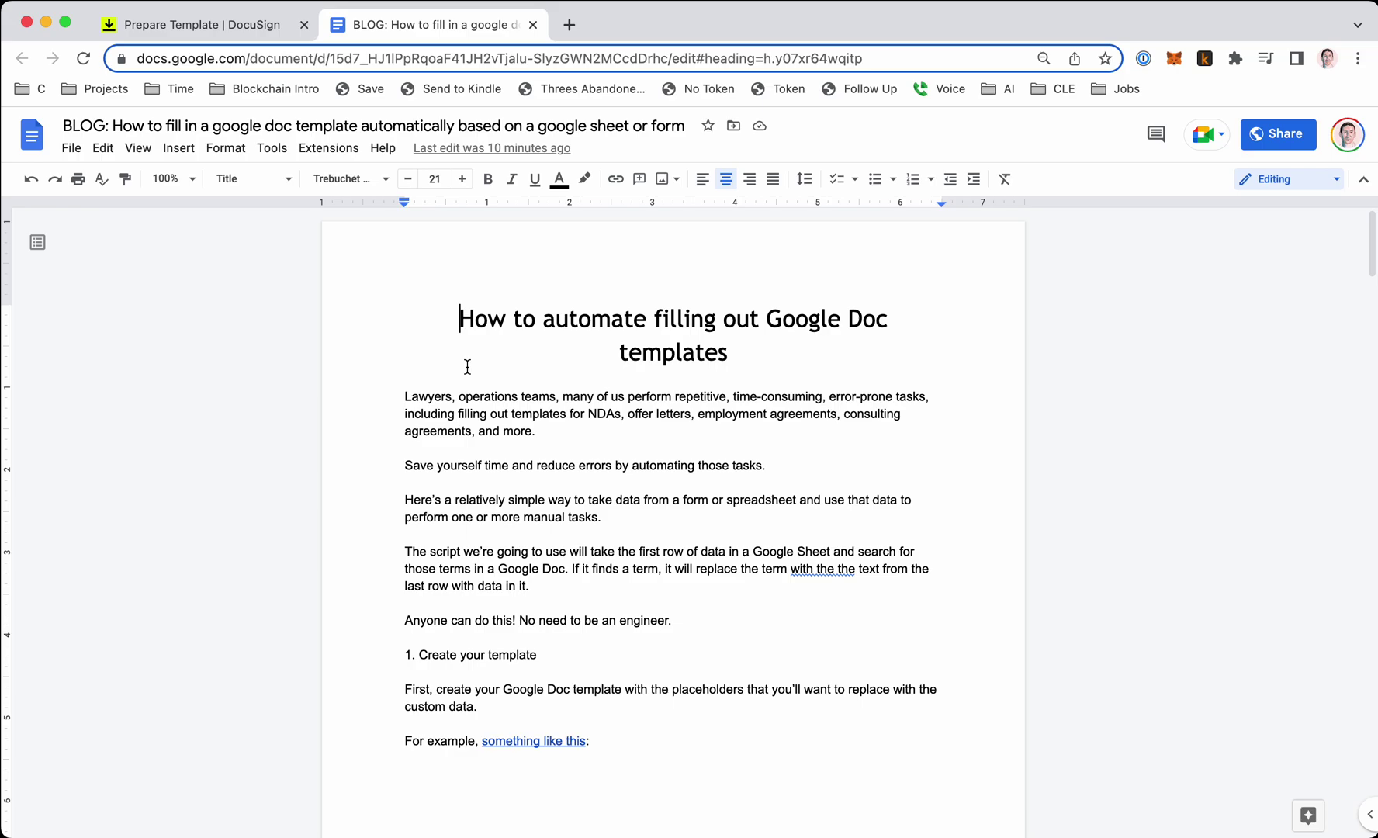
Download the blog post as a PDF and move it into the Test form folder.
click(72, 147)
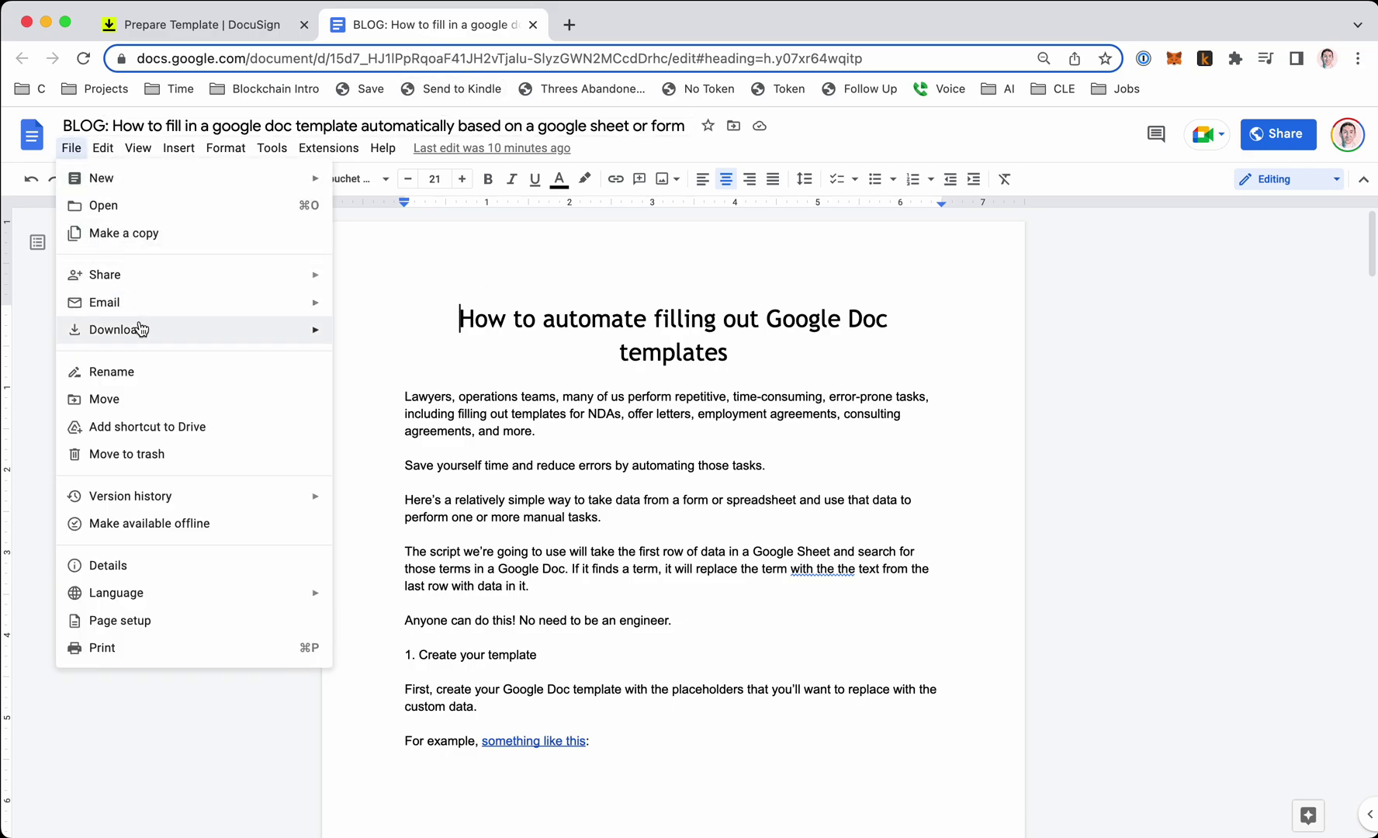
mouse_move(119, 330)
click(418, 419)
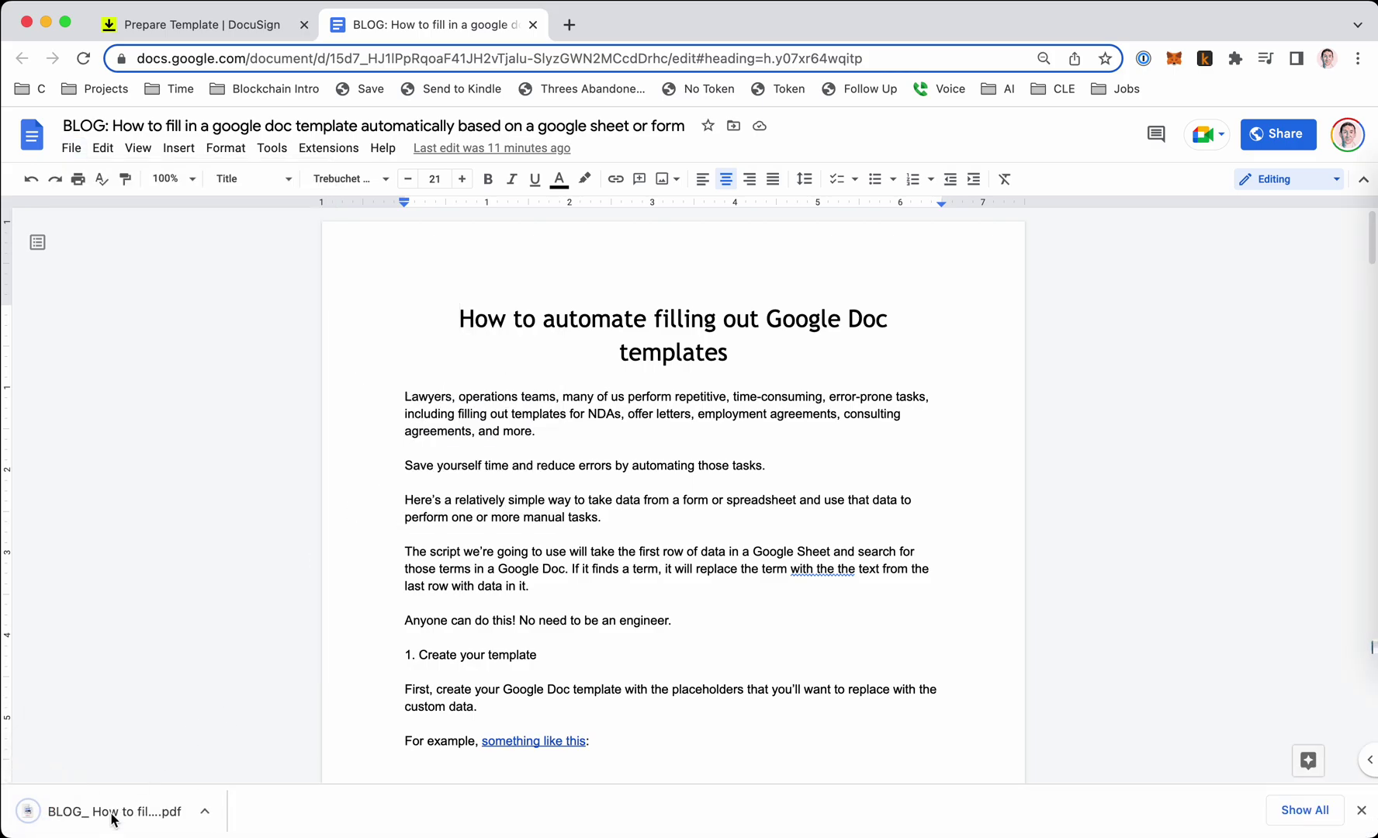
key(super+Tab)
key(super+Tab)
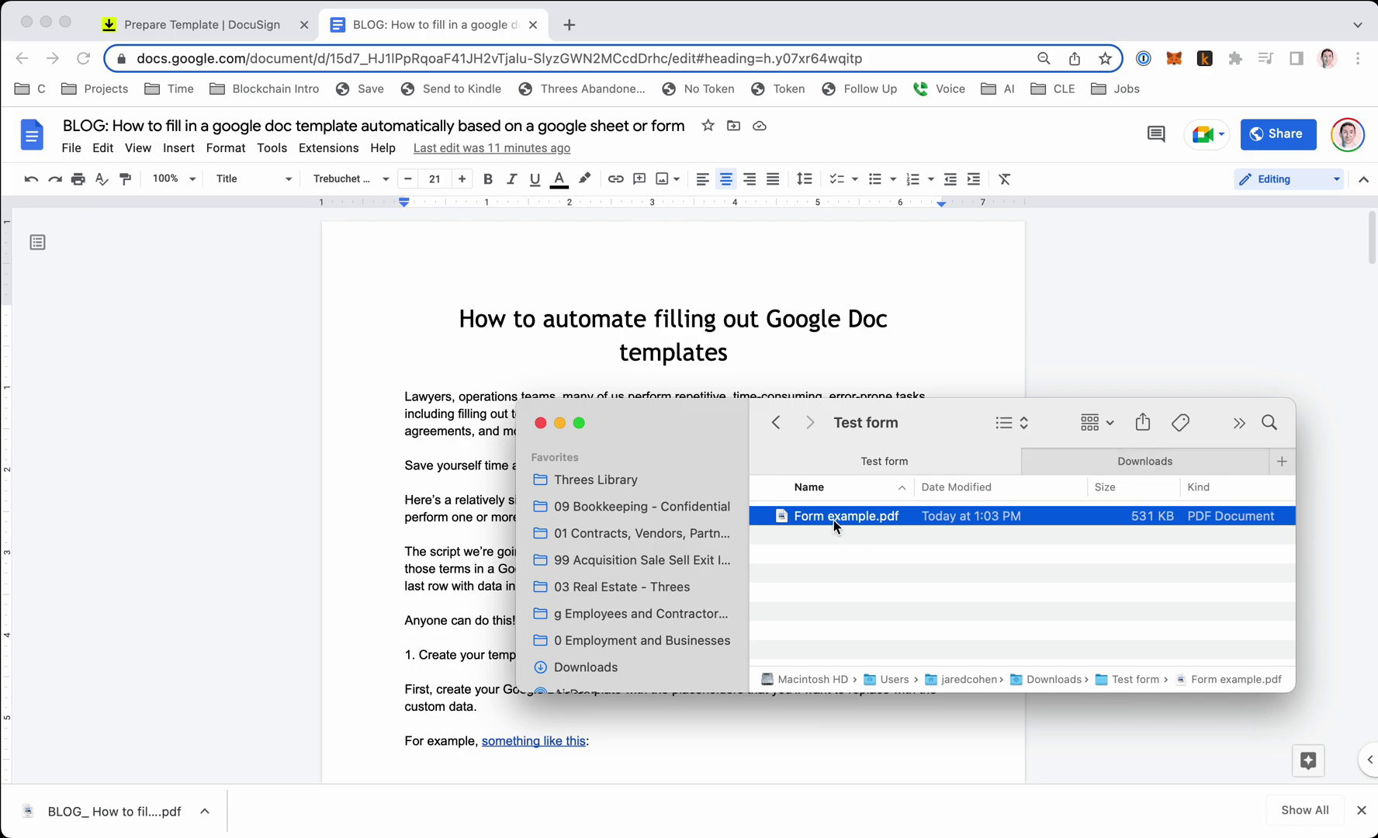
click(1145, 461)
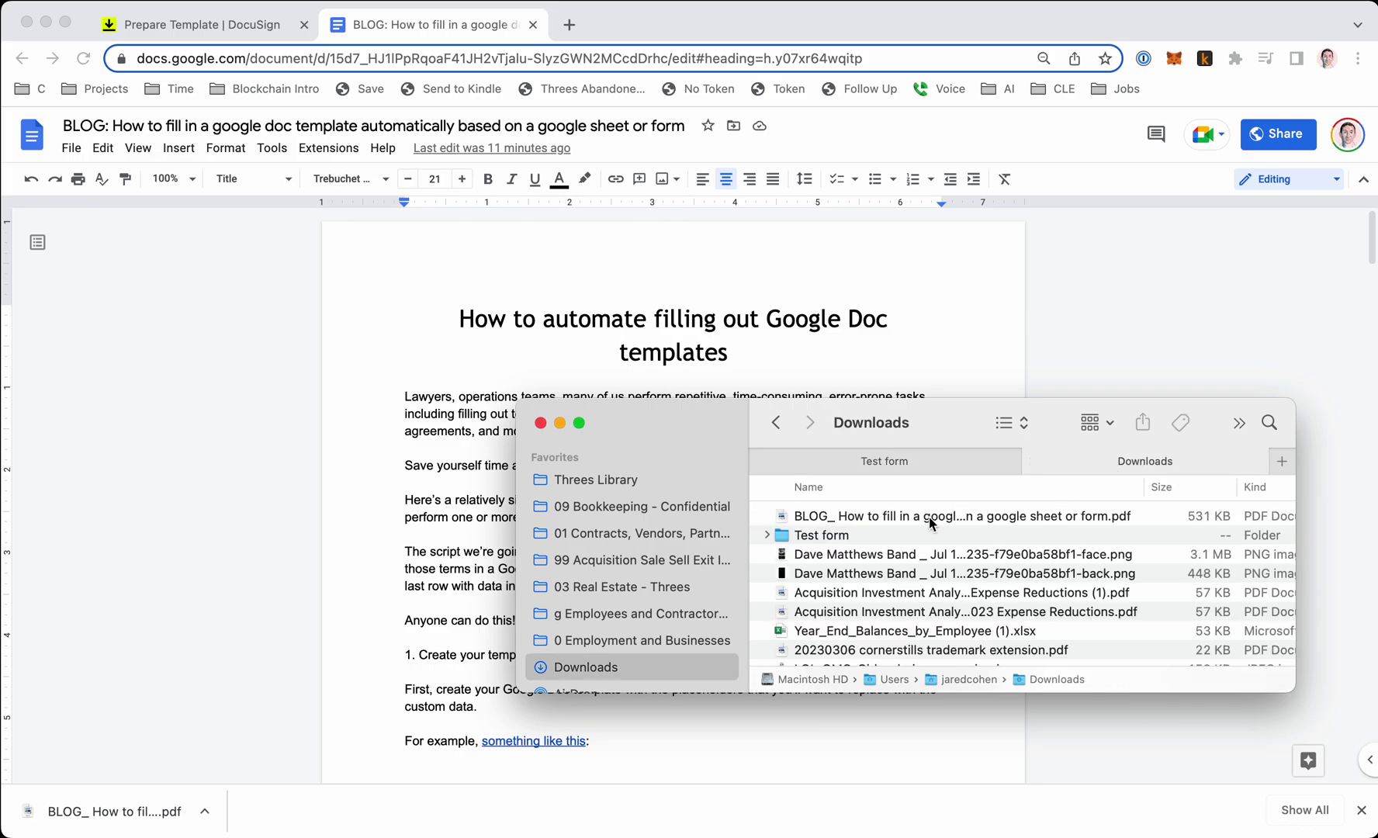
mouse_move(962, 517)
mouse_down()
mouse_move(900, 469)
mouse_move(914, 566)
mouse_up()
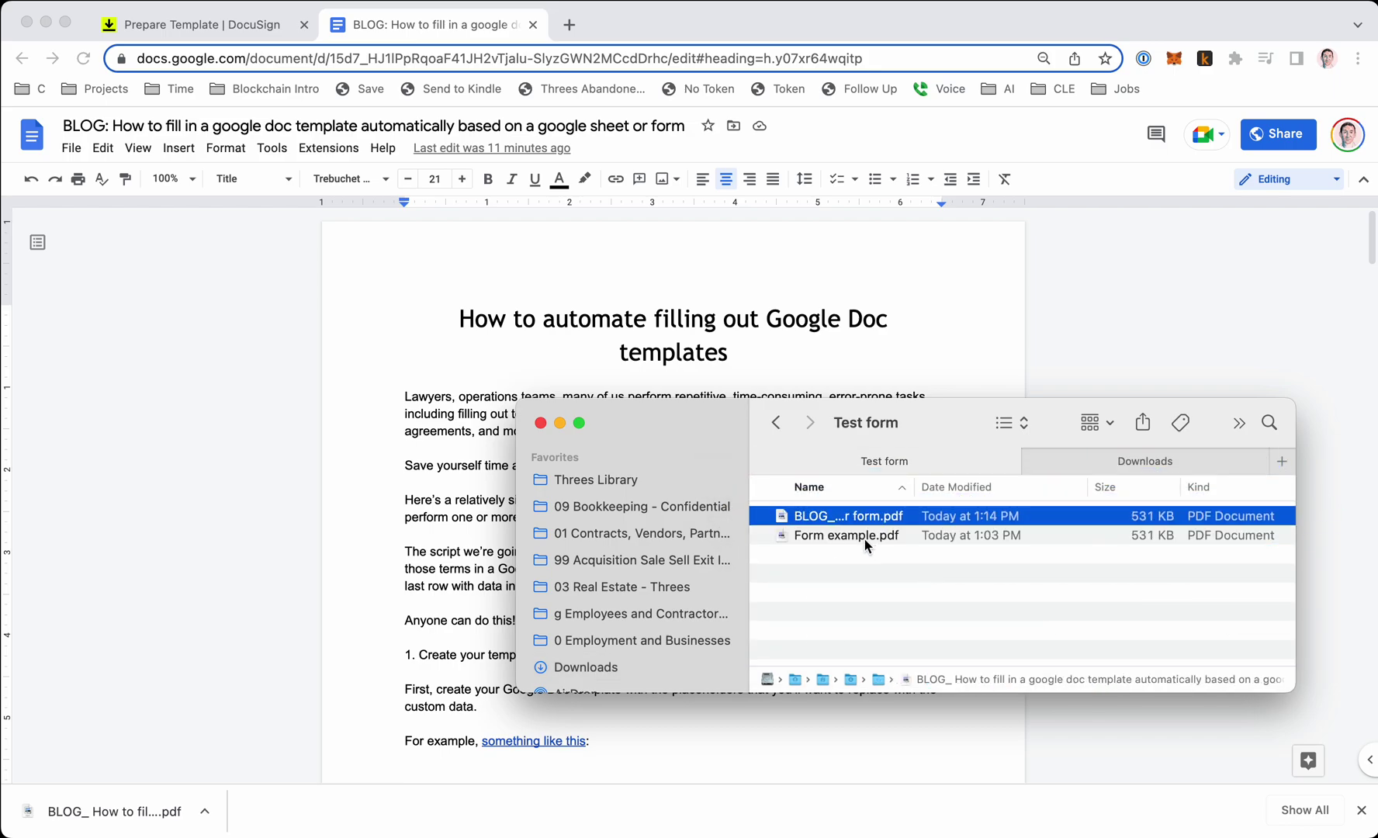
Open the blog PDF and Form example.pdf together in Preview.
click(859, 536)
shift+click(872, 519)
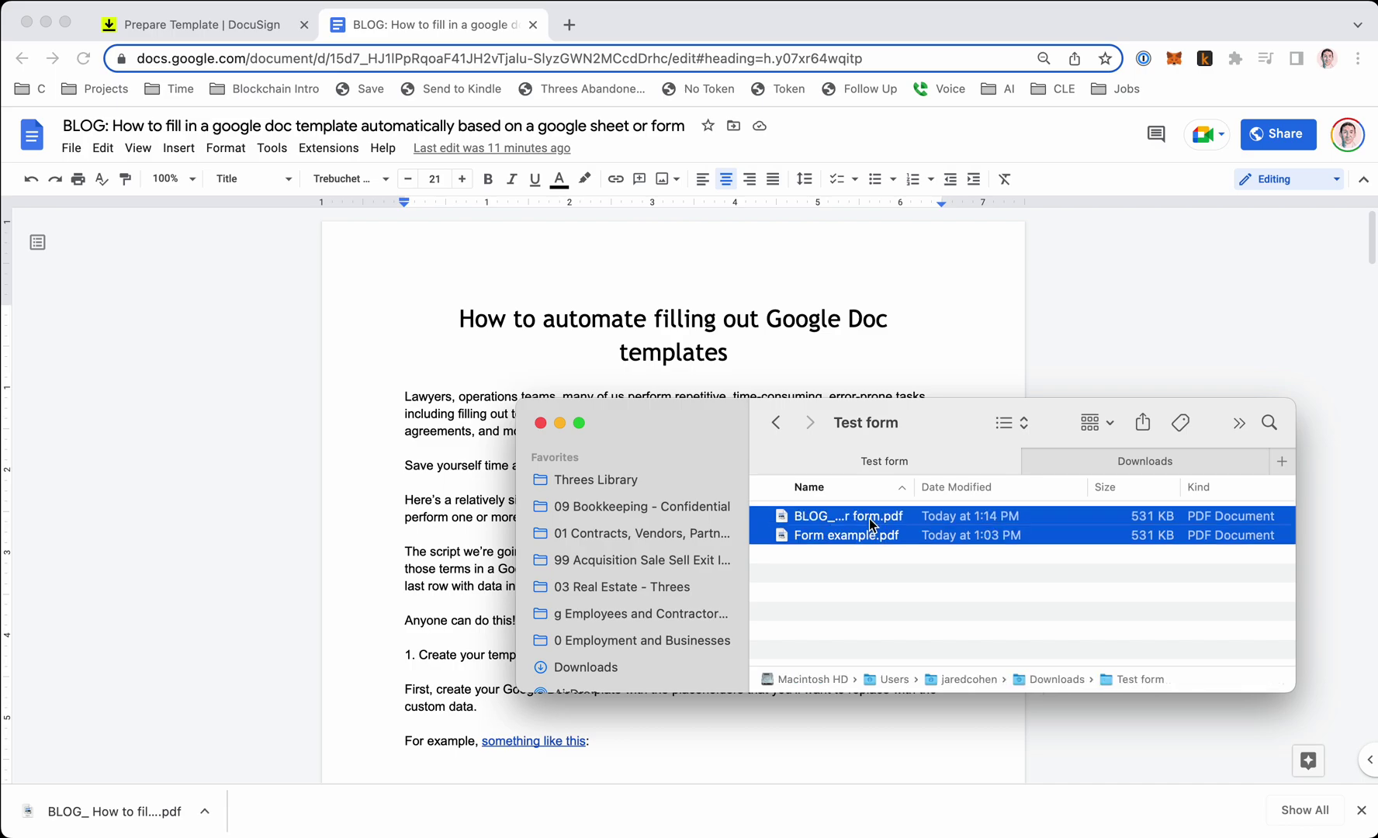
right_click(837, 536)
click(865, 486)
Move the blog PDF window right and narrow it beside Form example.pdf.
drag(460, 64, 788, 45)
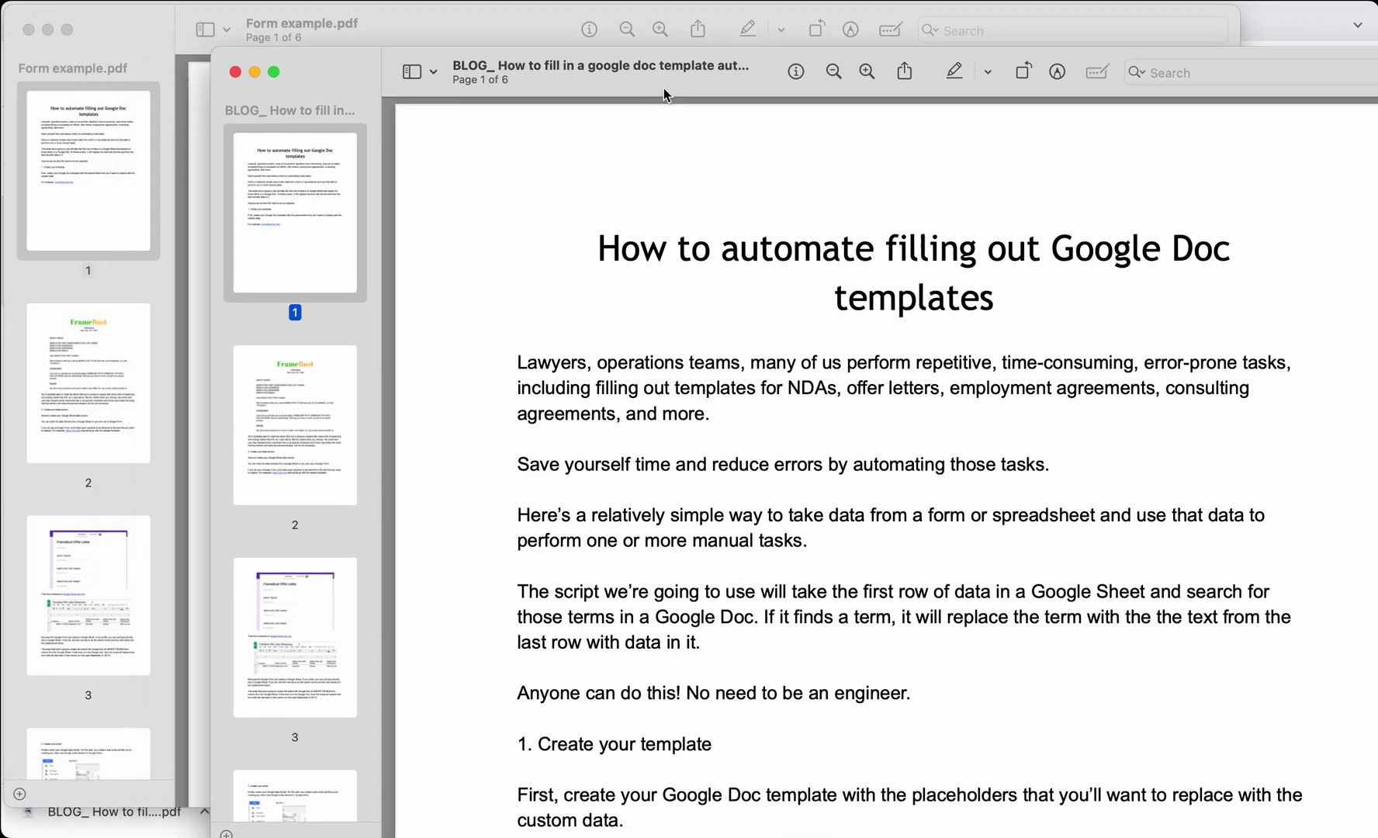
click(301, 290)
click(1216, 344)
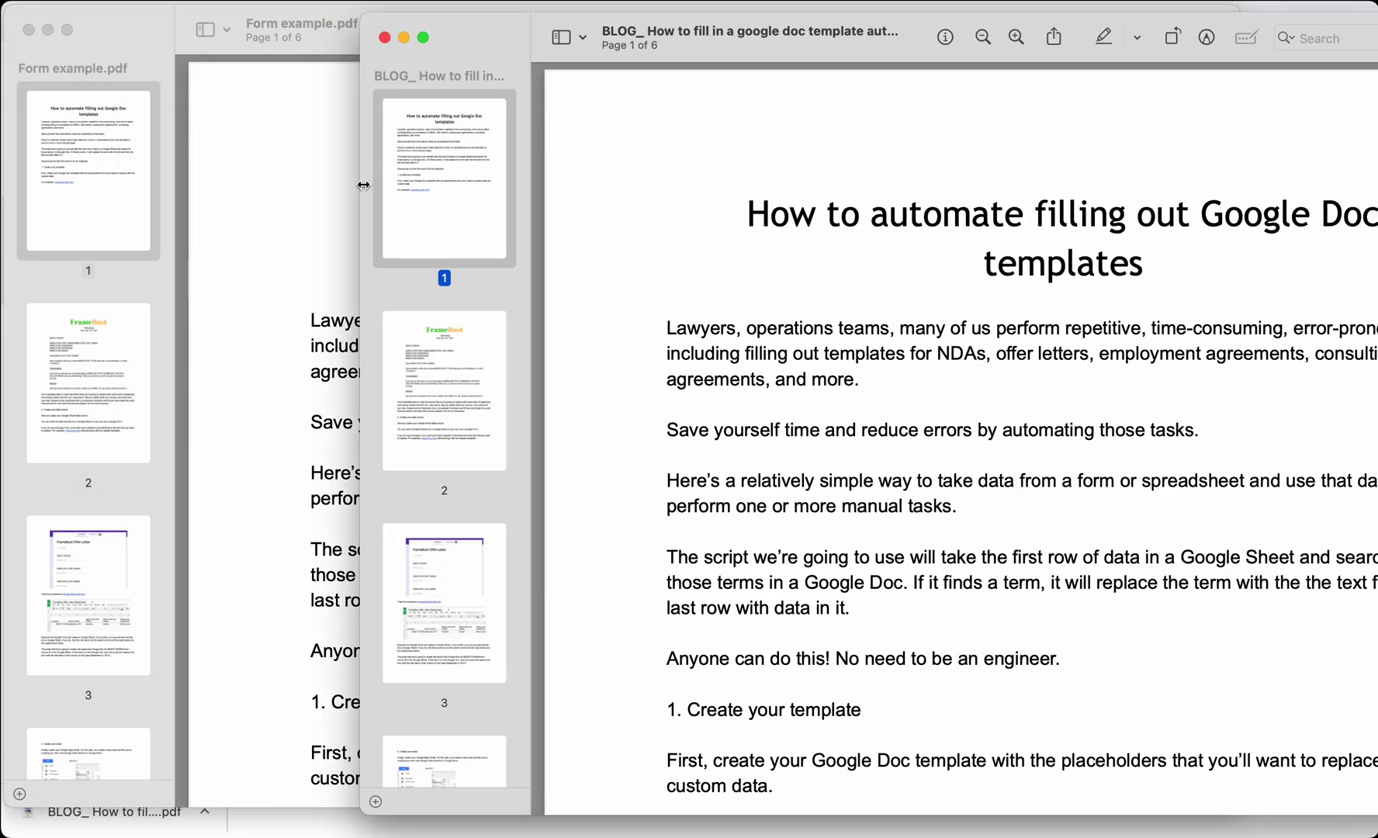
drag(364, 185, 611, 210)
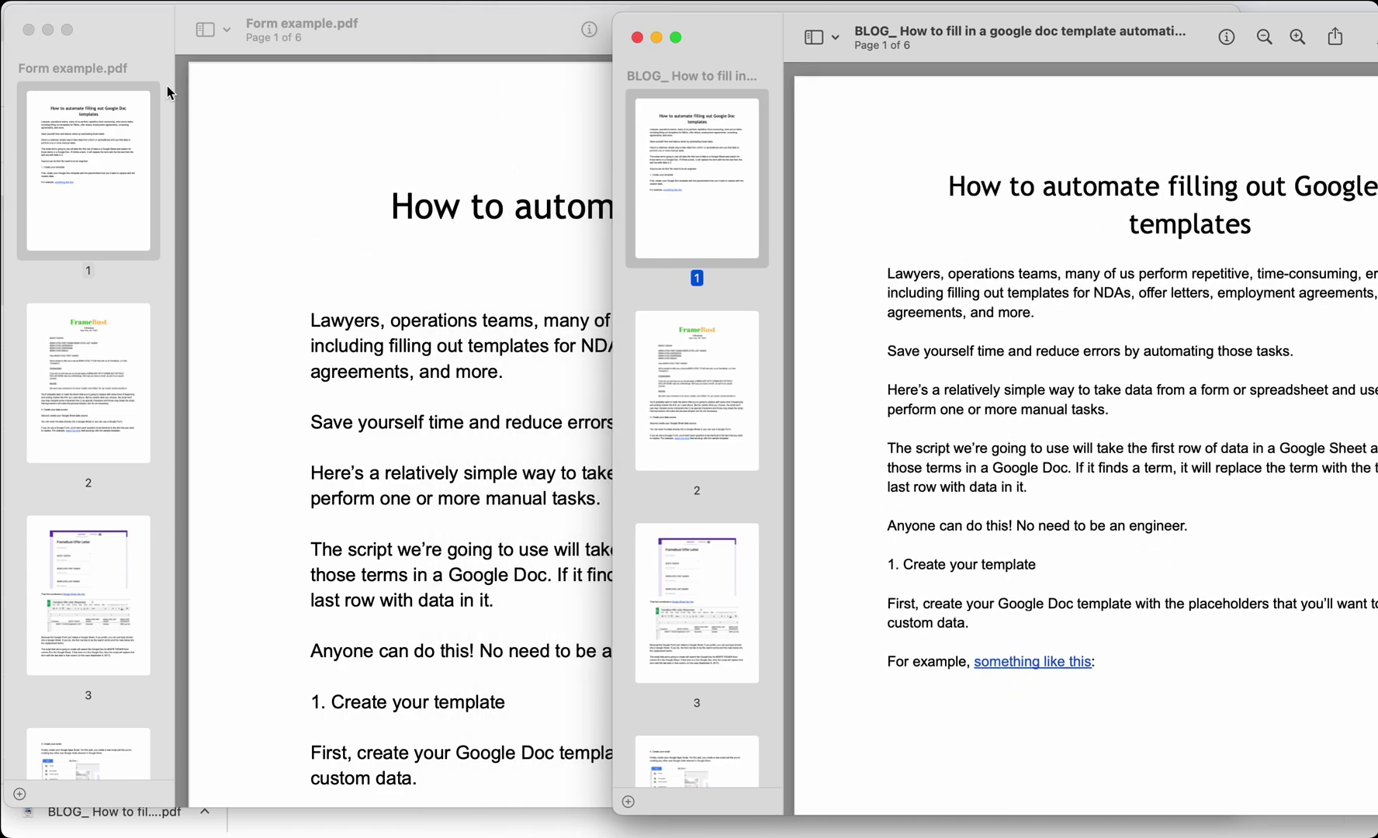
click(514, 265)
click(1077, 344)
click(431, 344)
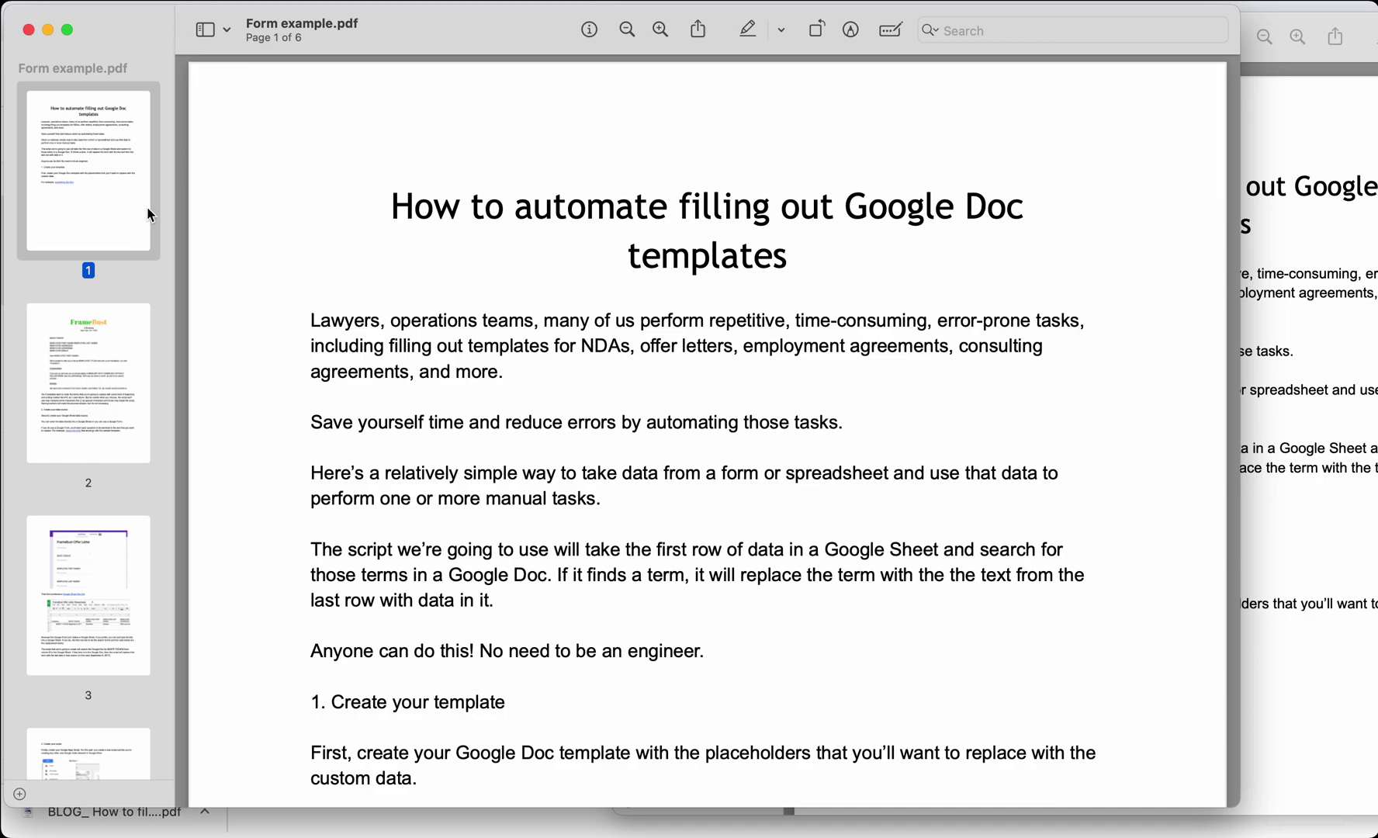
Set the Preview sidebar to show page thumbnails.
click(228, 33)
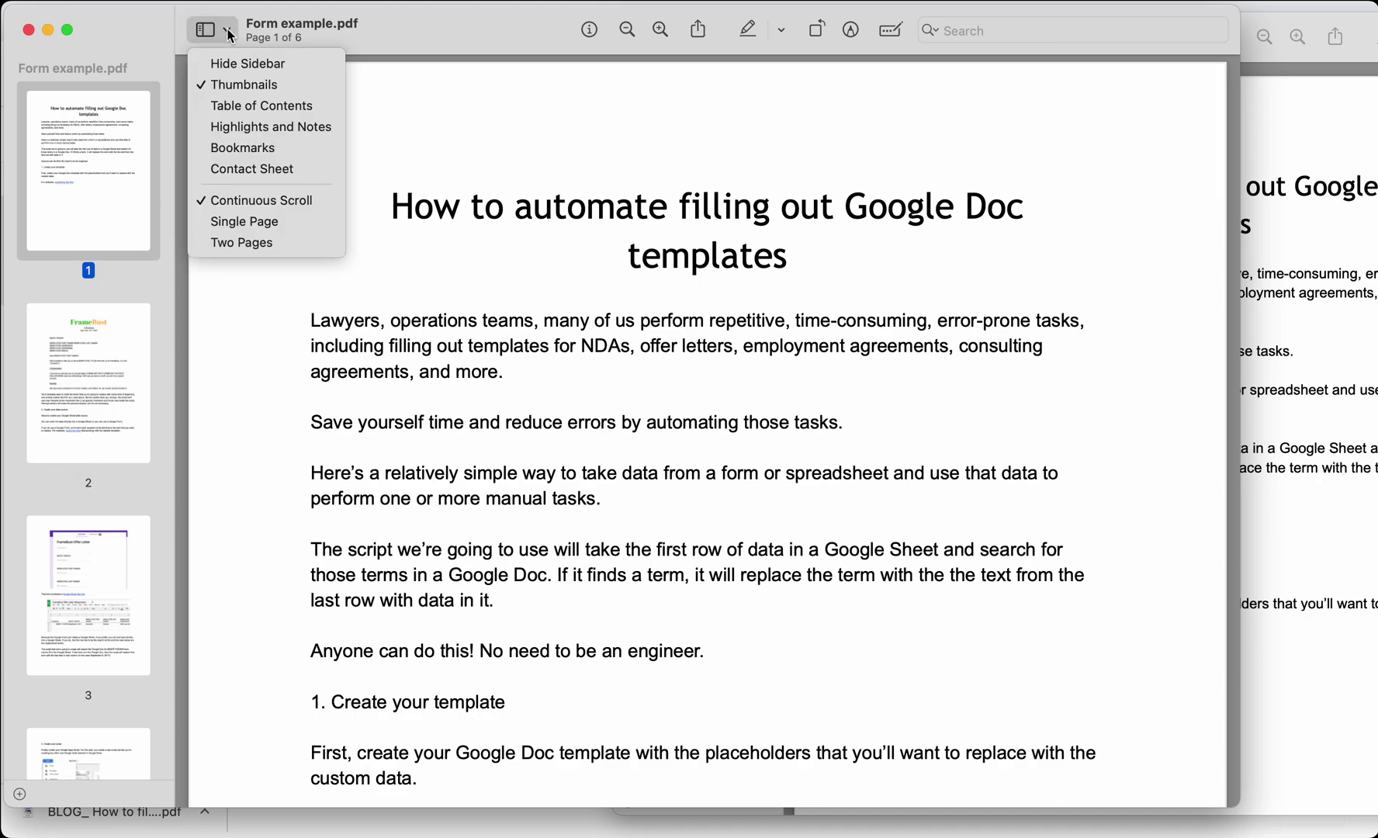
click(228, 67)
click(129, 30)
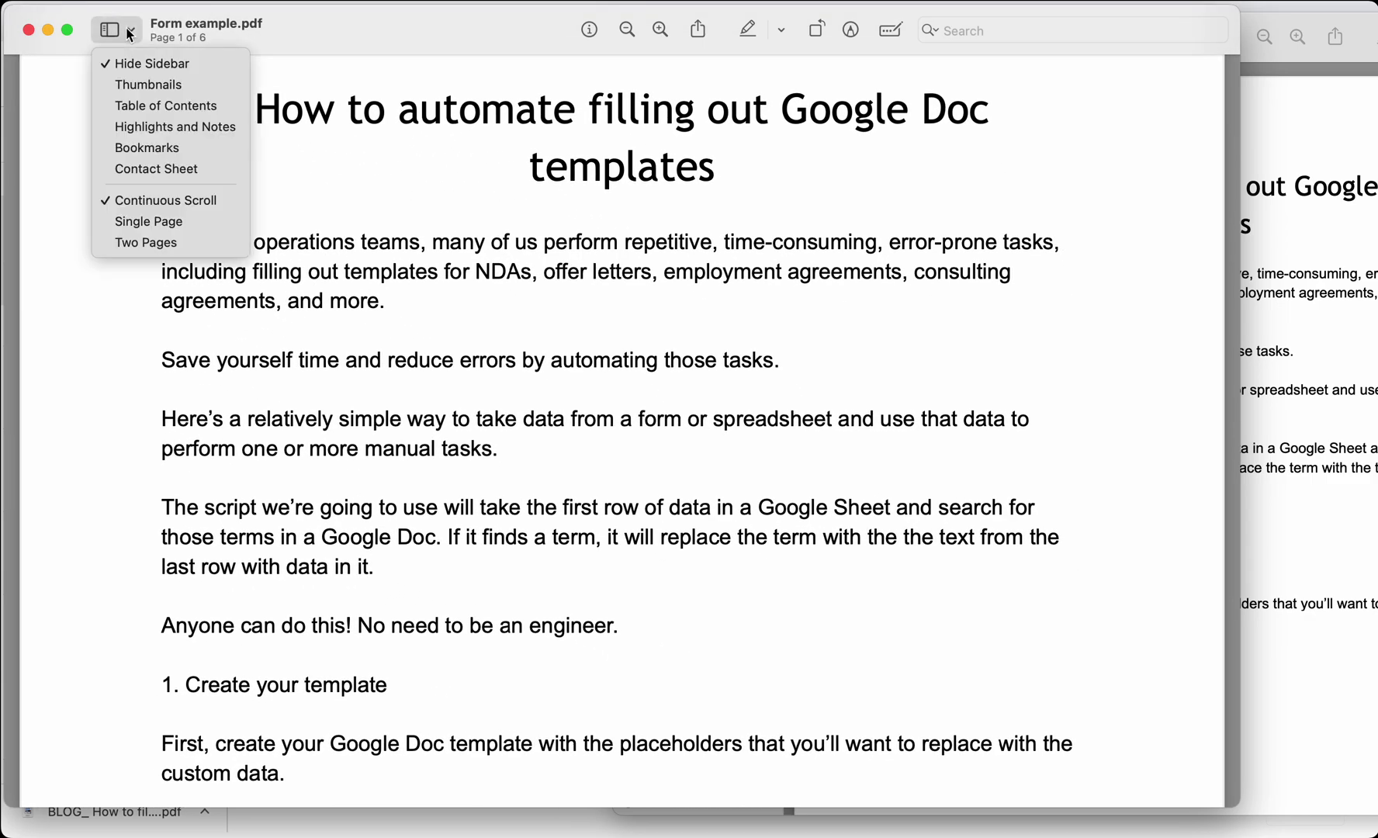
click(140, 84)
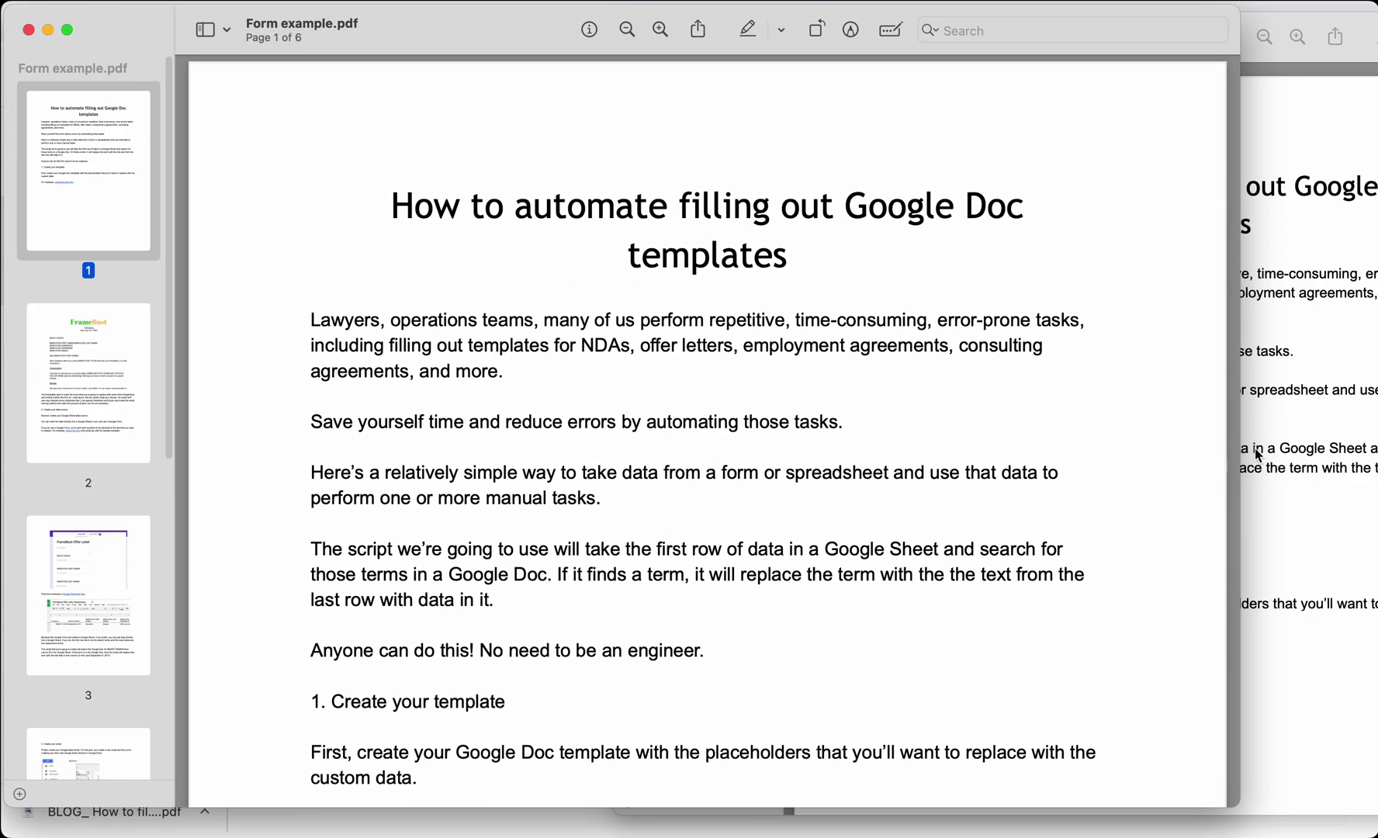
click(1302, 445)
scroll(142, 392, down, 3)
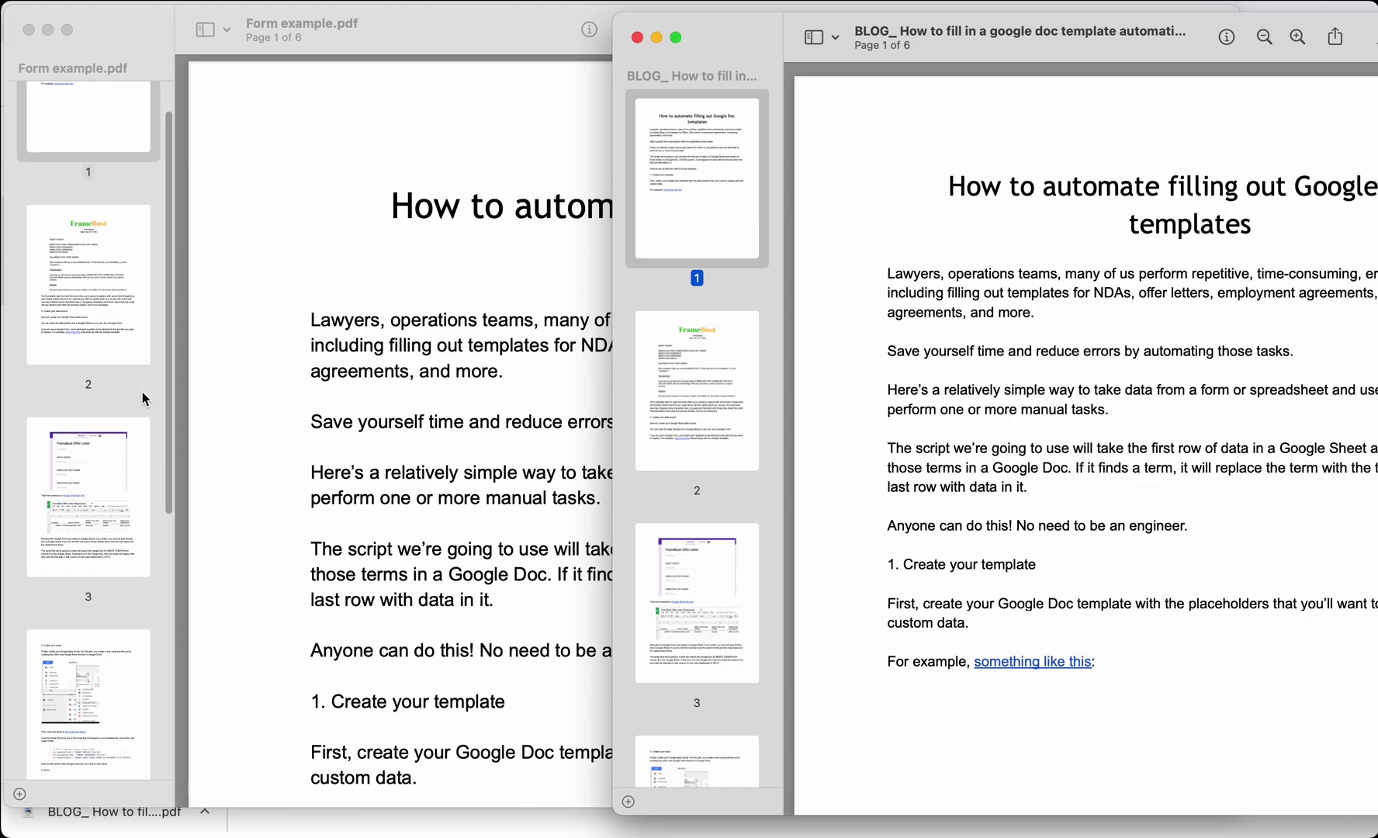
scroll(142, 392, down, 2)
scroll(142, 464, up, 3)
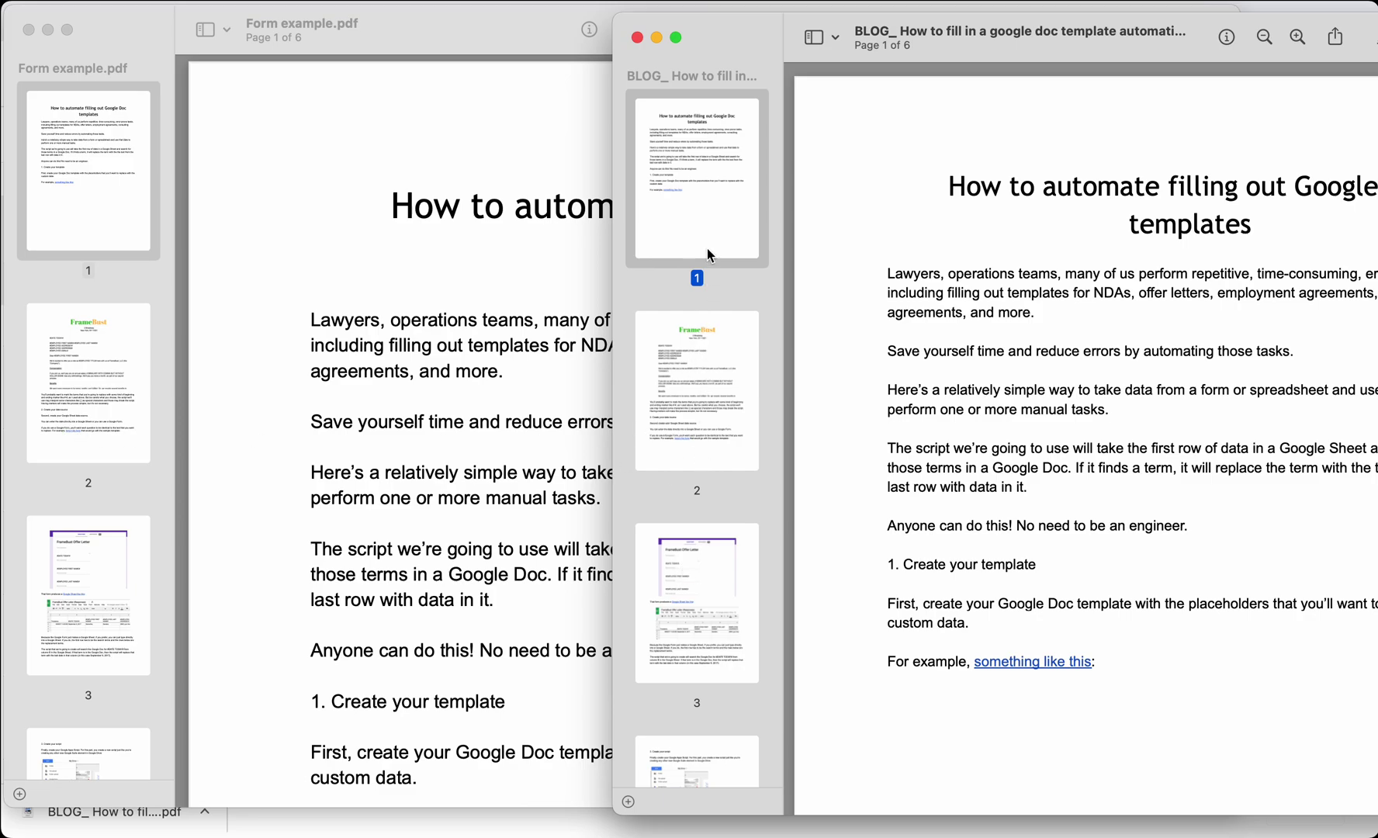
Copy the blog PDF's first three pages into Form example.pdf.
super+click(704, 375)
super+click(700, 557)
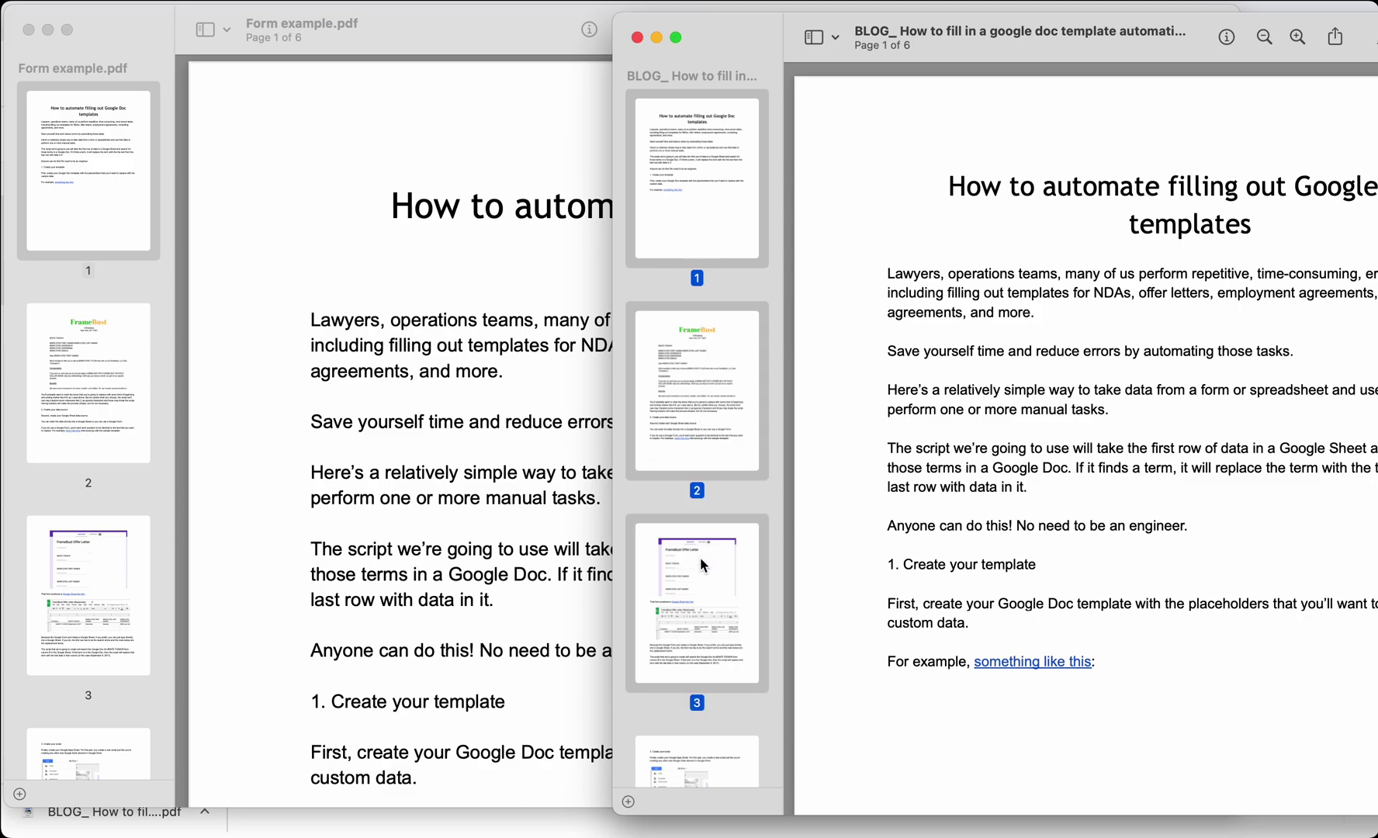
drag(700, 396, 95, 400)
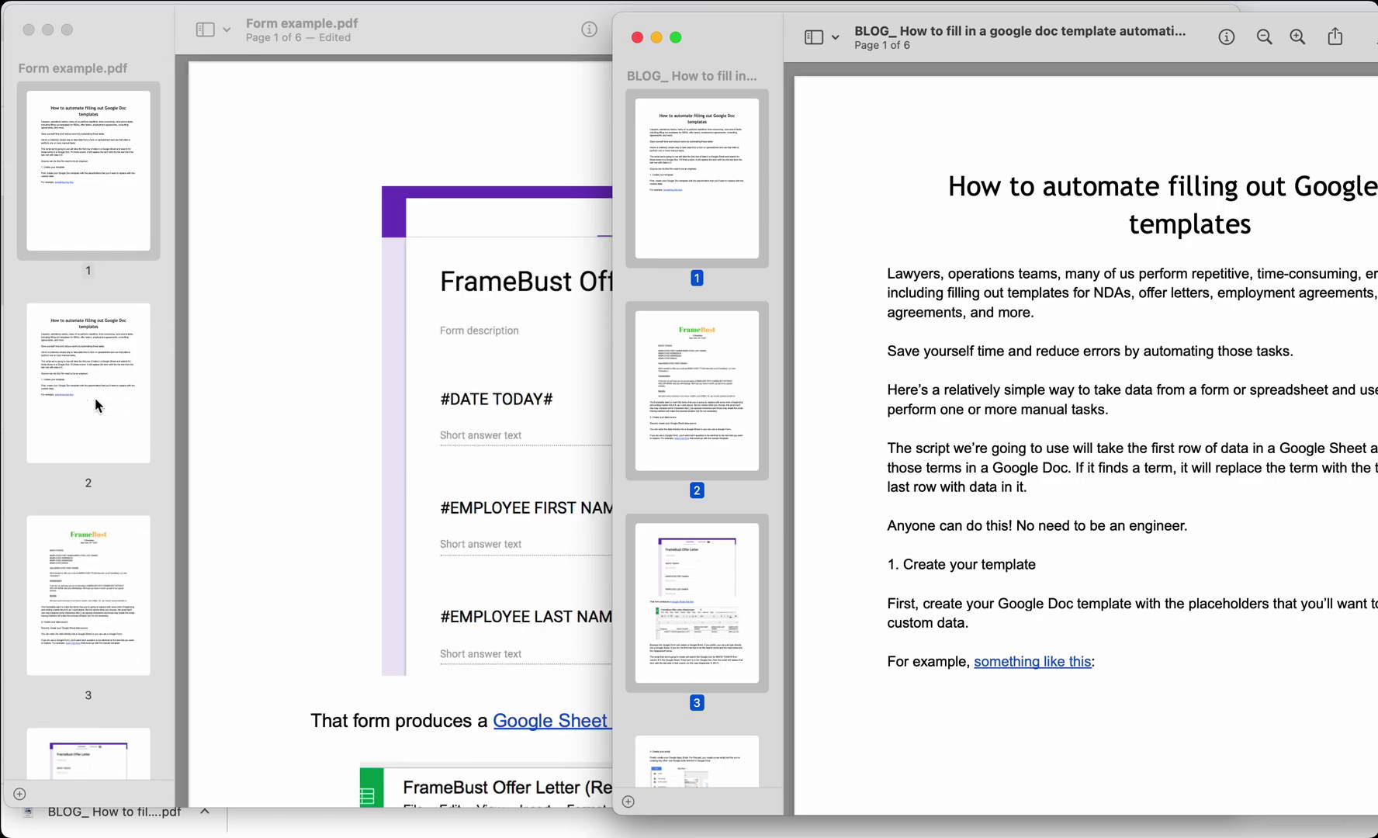
click(102, 208)
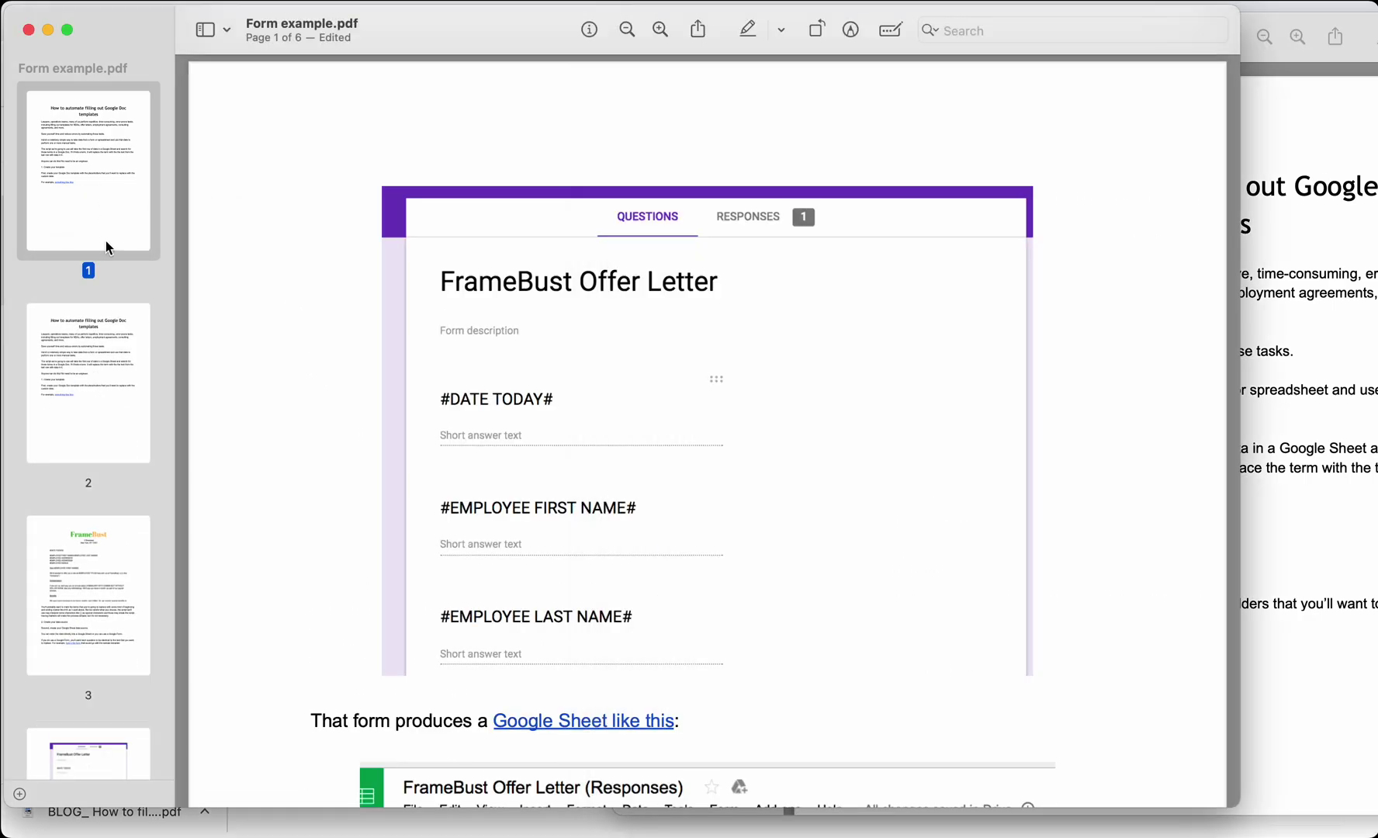
key(super+v)
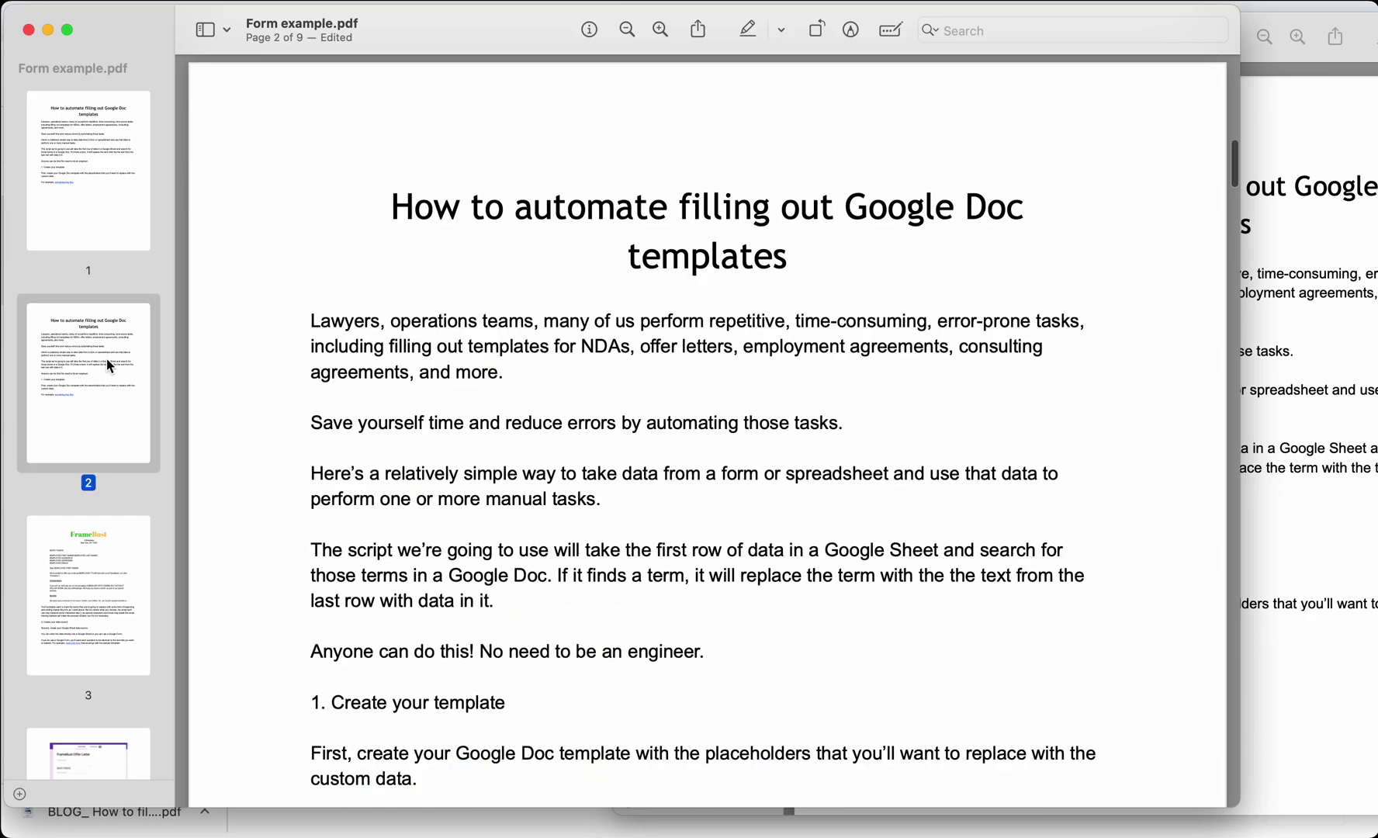
key(Up)
key(Up)
key(Up)
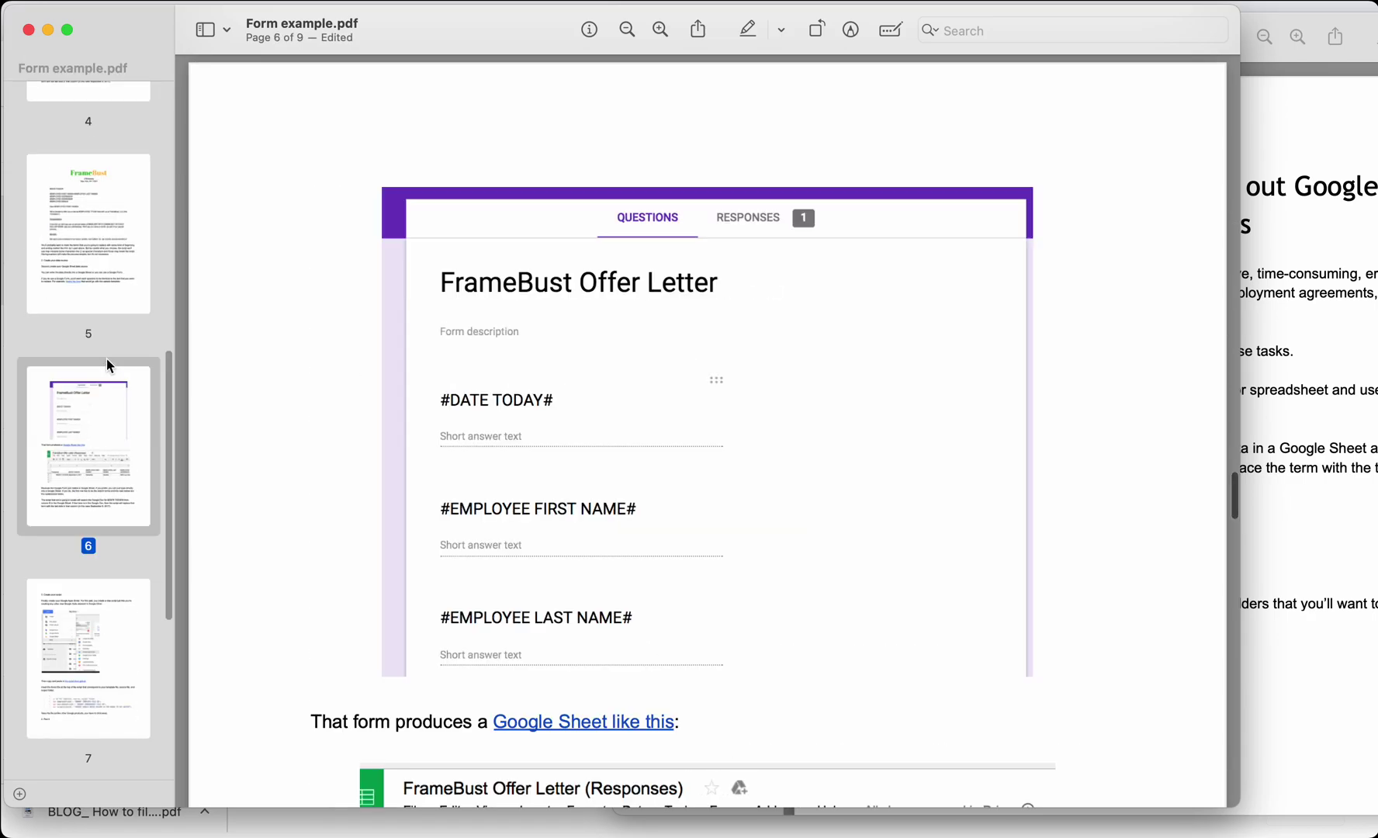
Save the combined nine-page Form example.pdf.
key(super+z)
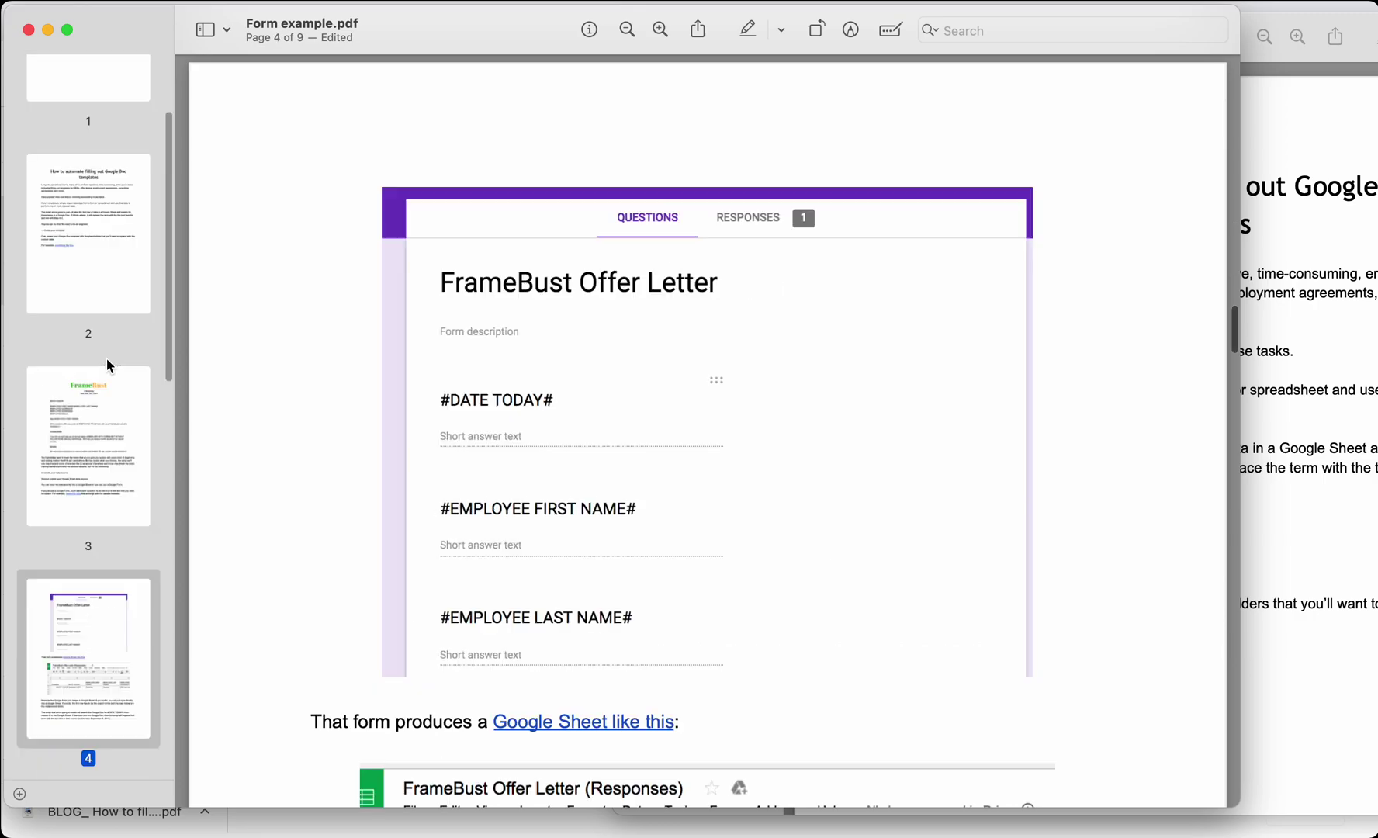
key(super+shift+z)
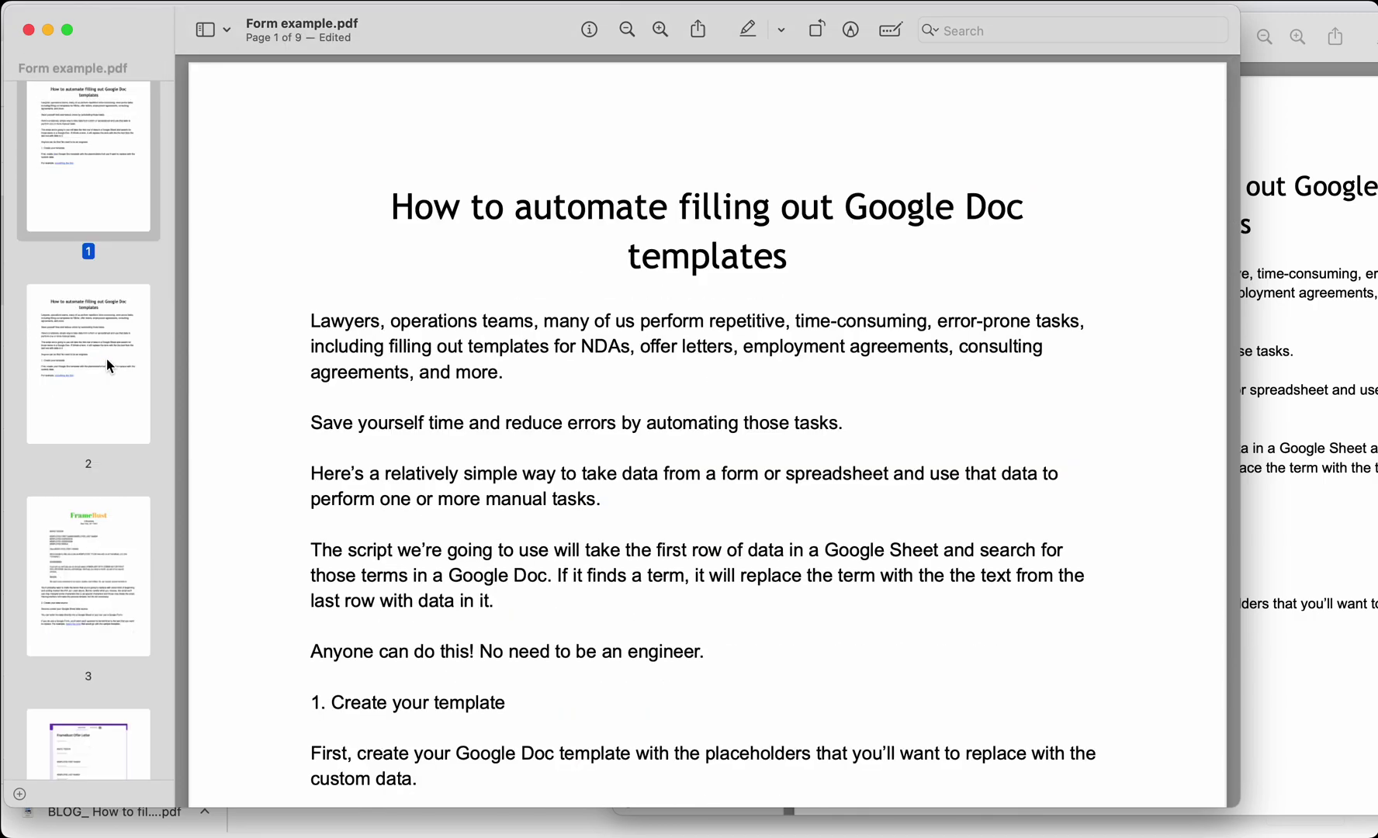
key(super+s)
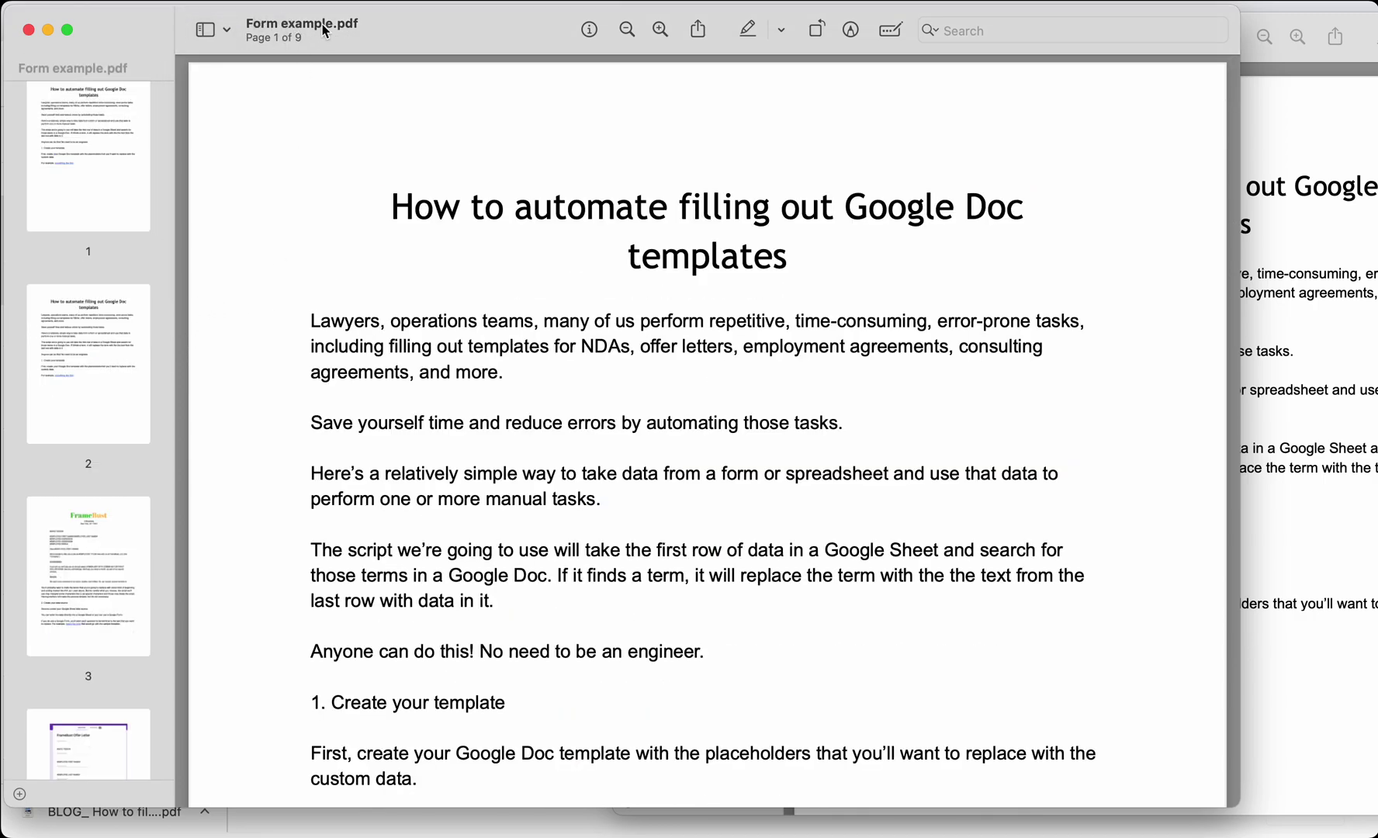
Page through Form example.pdf, then close it.
click(115, 186)
key(Down)
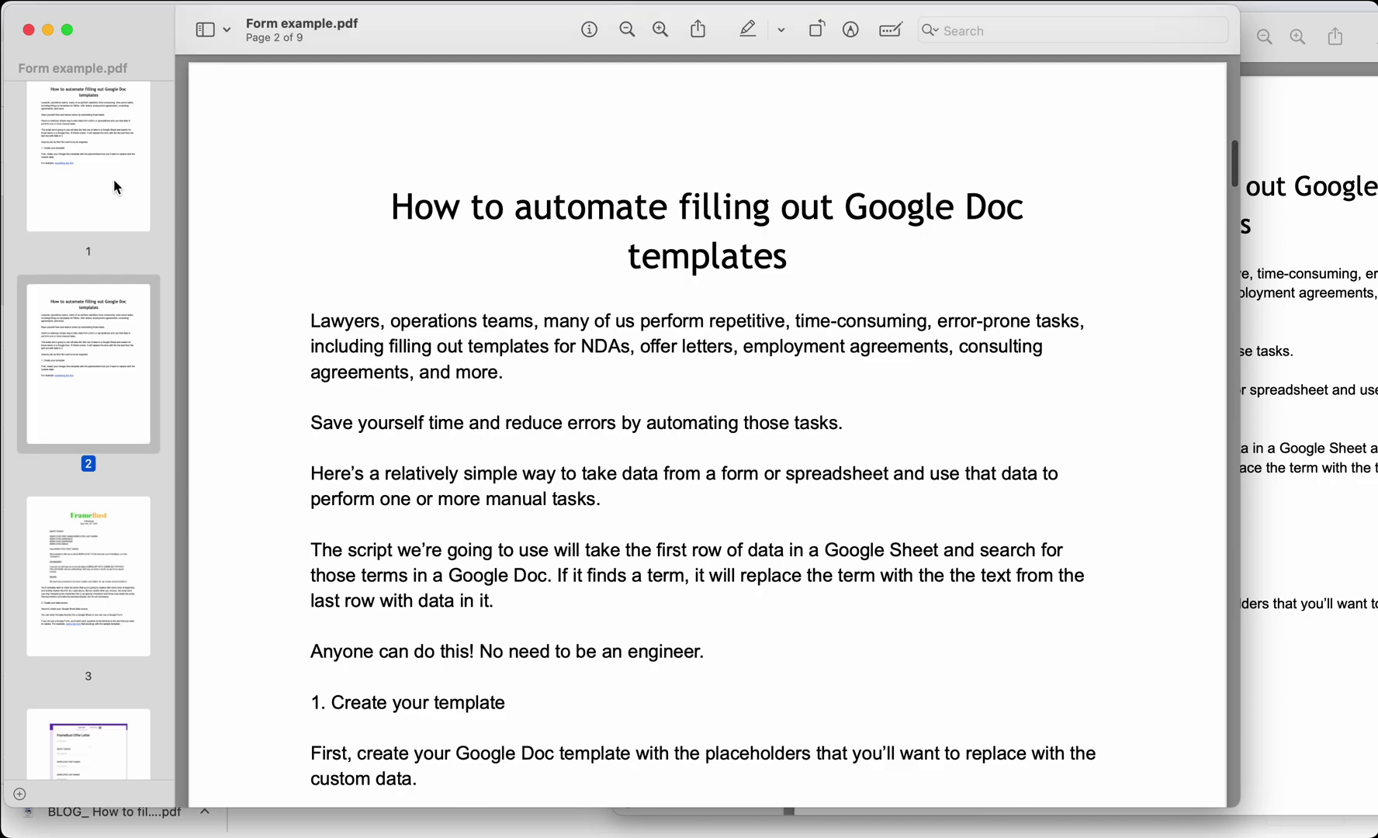
key(Down)
key(Down)
key(Down)
key(Down)
key(Down)
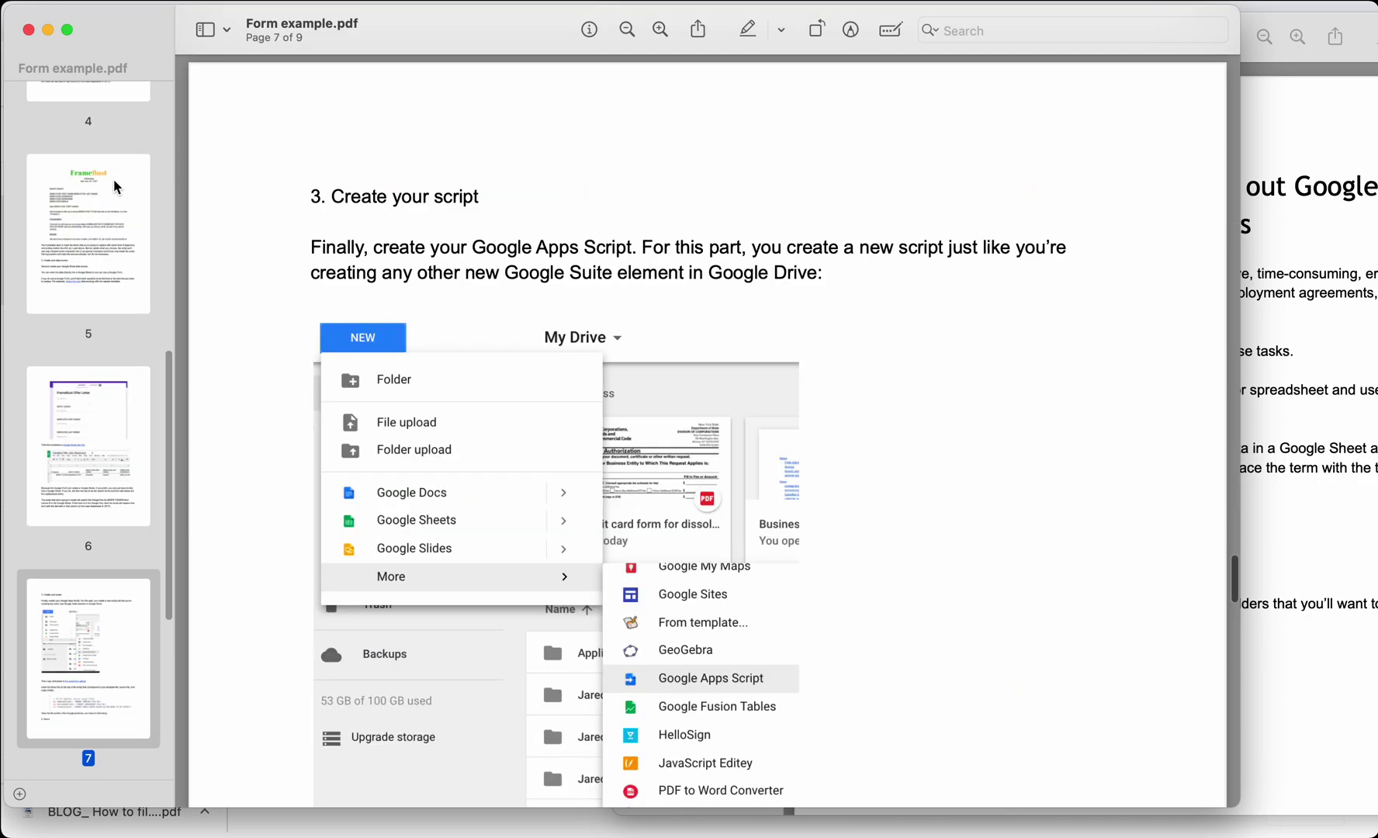
key(Down)
key(Down)
key(super+w)
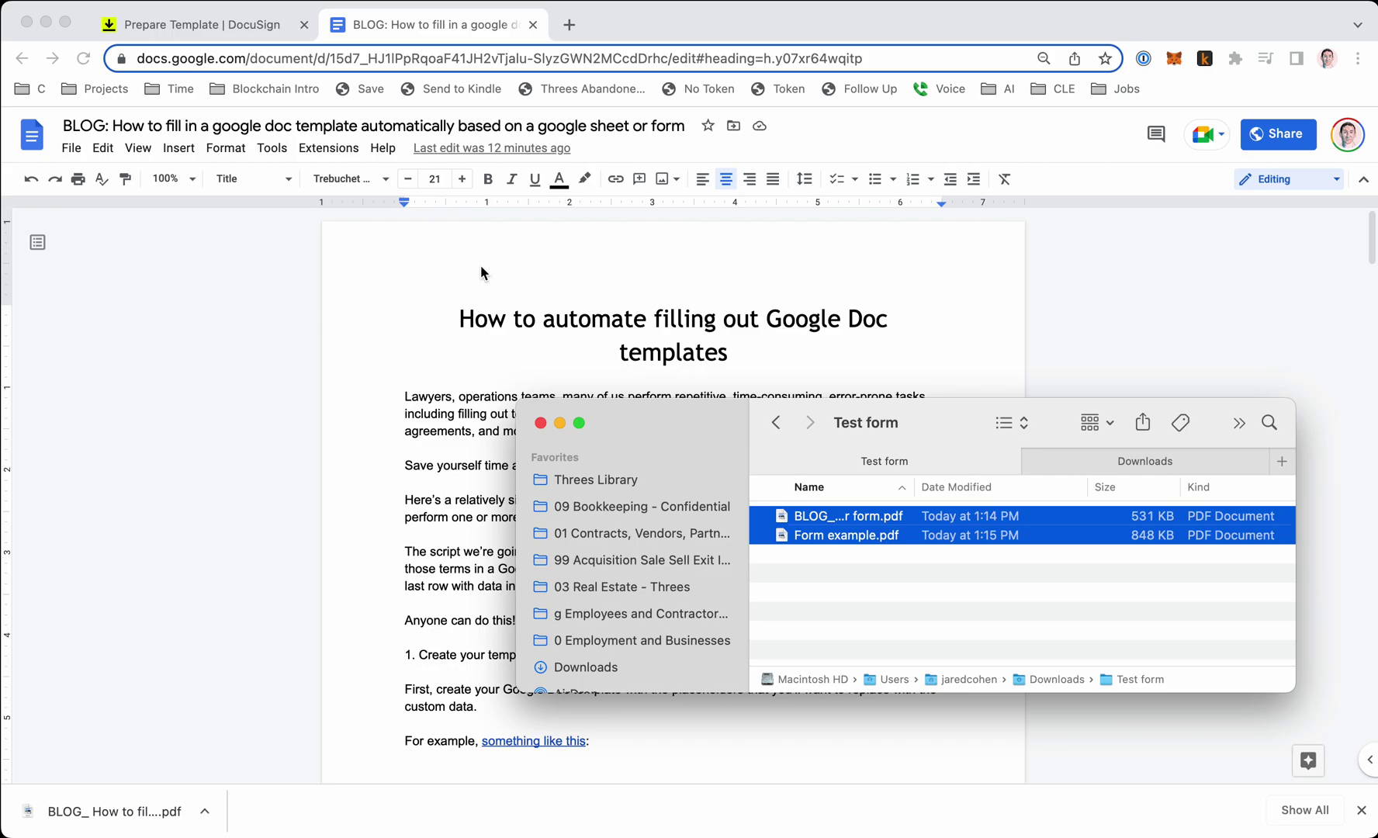
Name the template 'Test Template Demo' and add a short description.
click(820, 608)
click(834, 538)
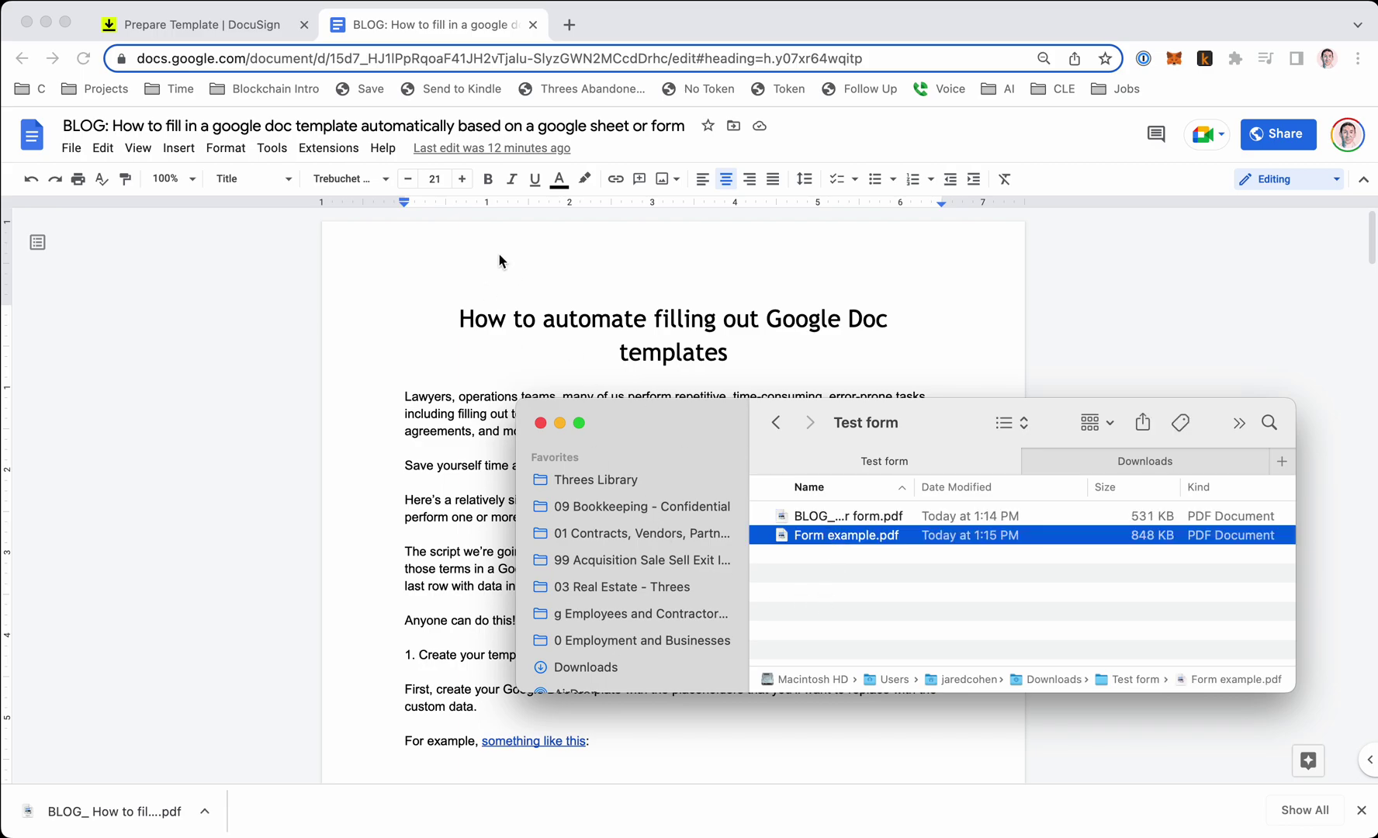
click(237, 26)
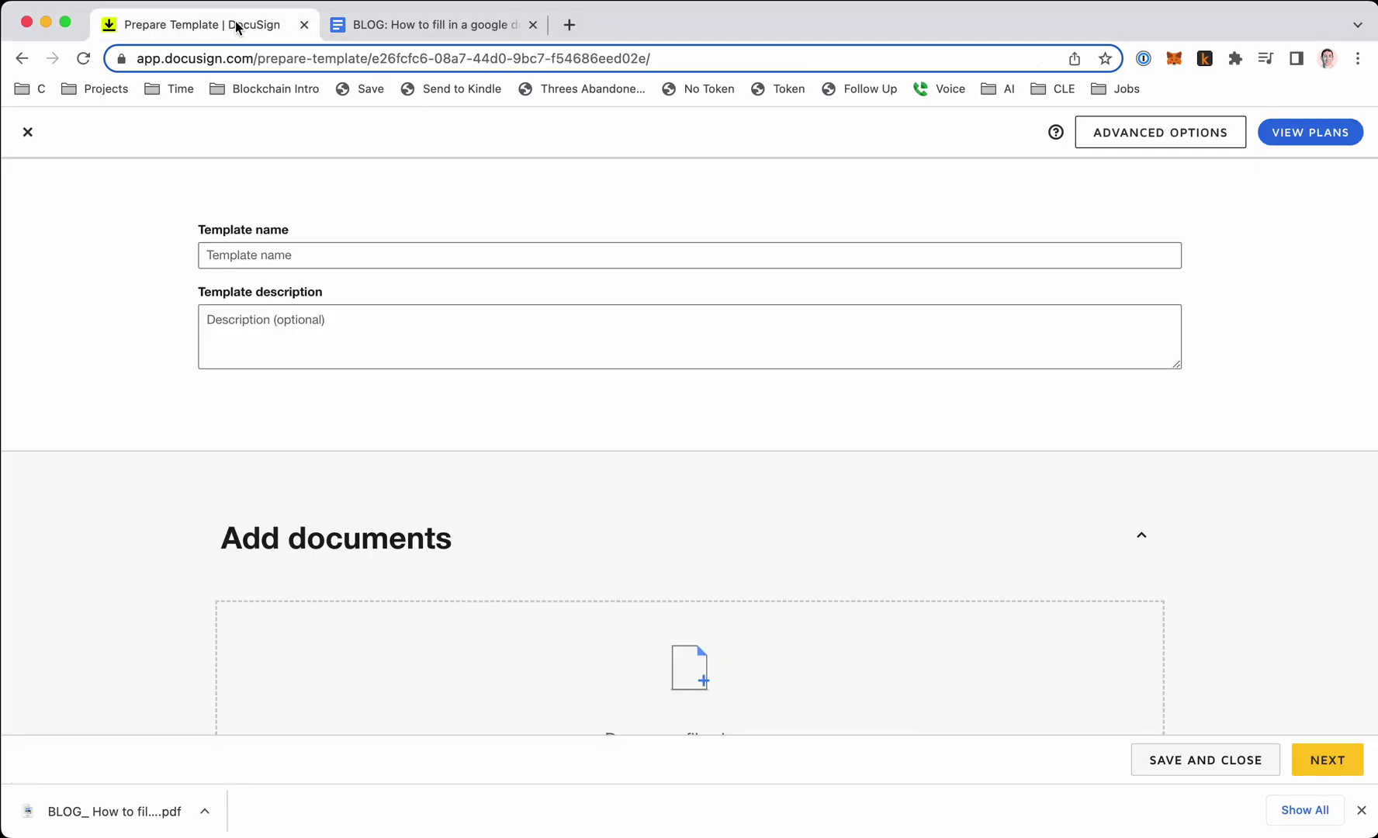
click(378, 255)
text(Test Te)
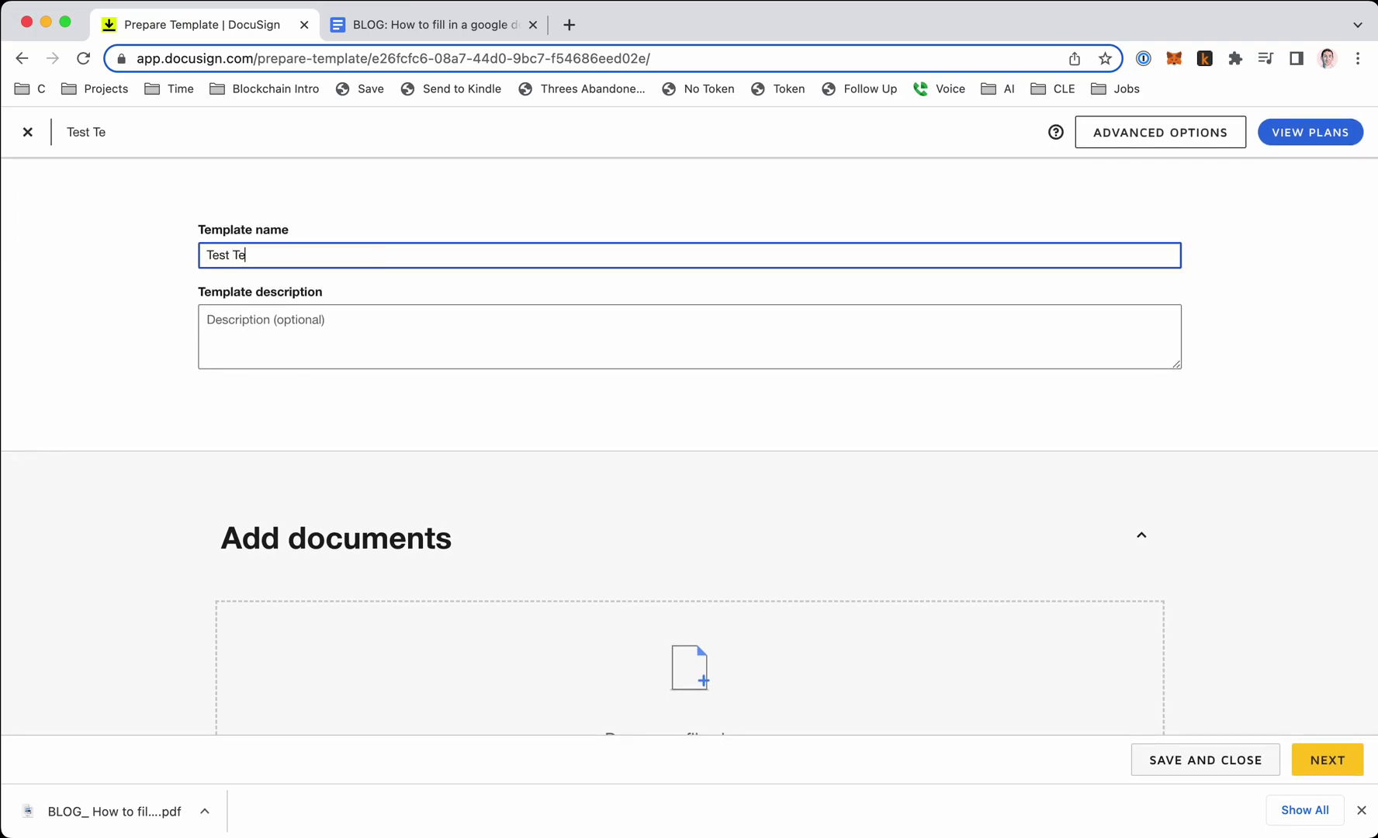
text(mplate Deo)
key(BackSpace)
text(mo)
key(Tab)
text(W)
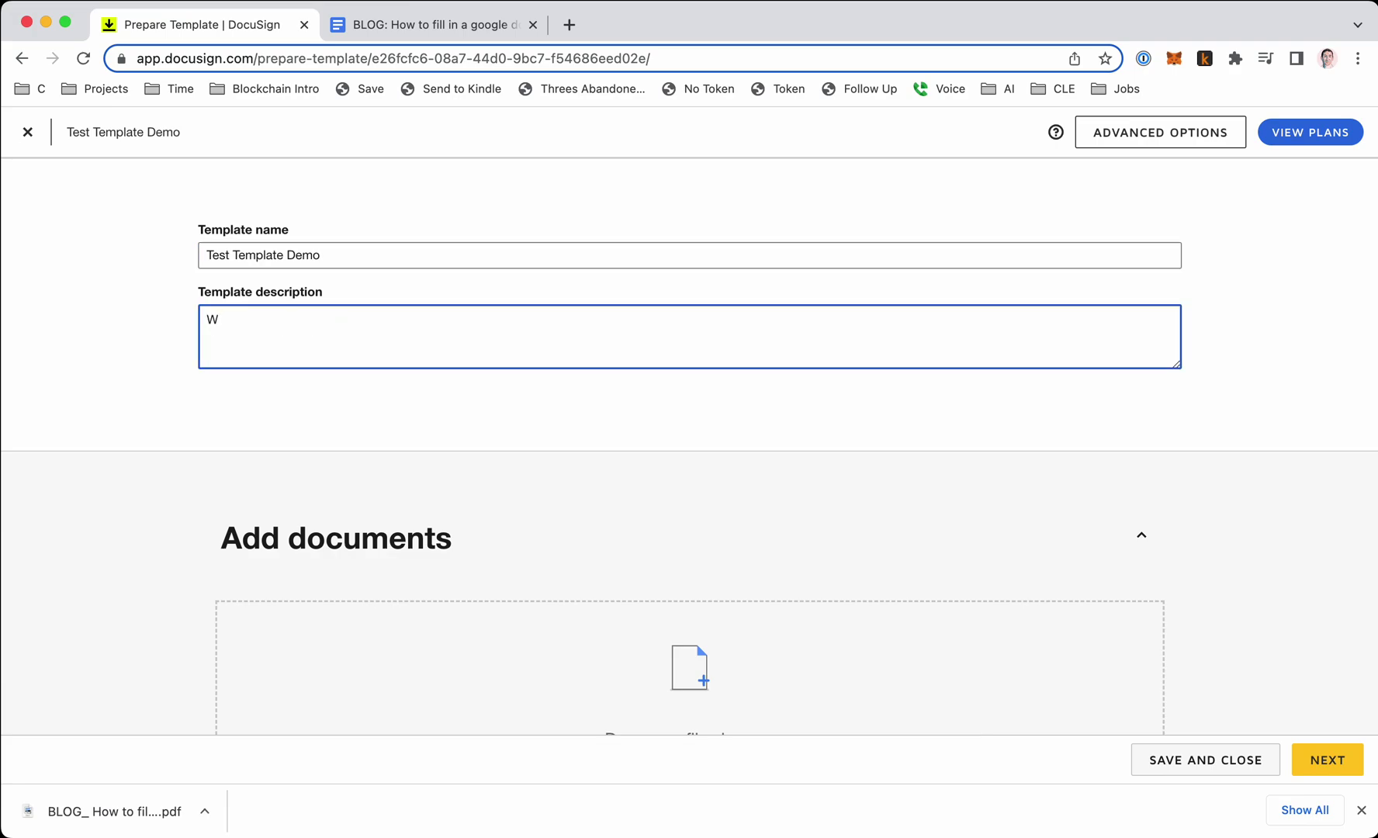
text(rite longer d)
text(escription if you want)
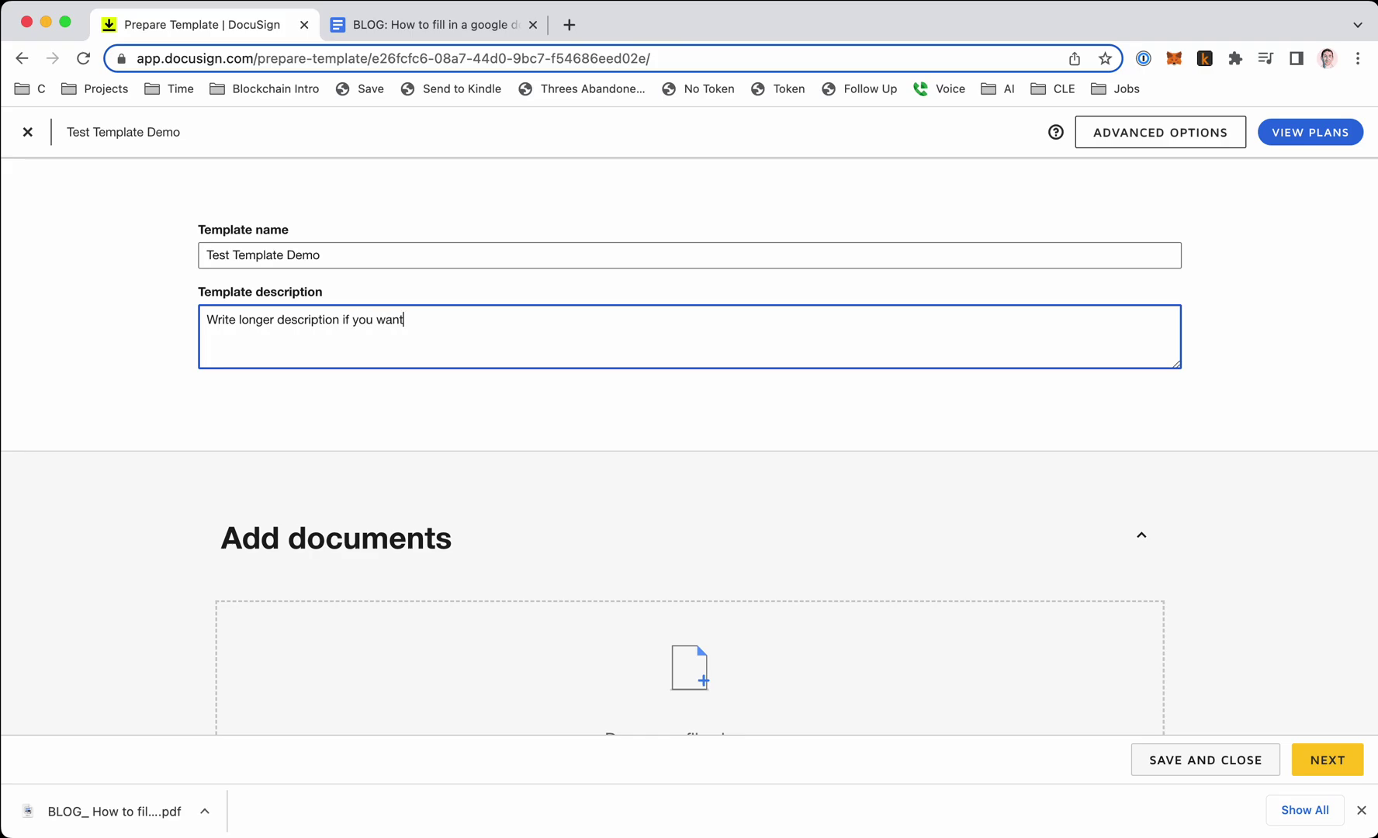
scroll(427, 256, down, 5)
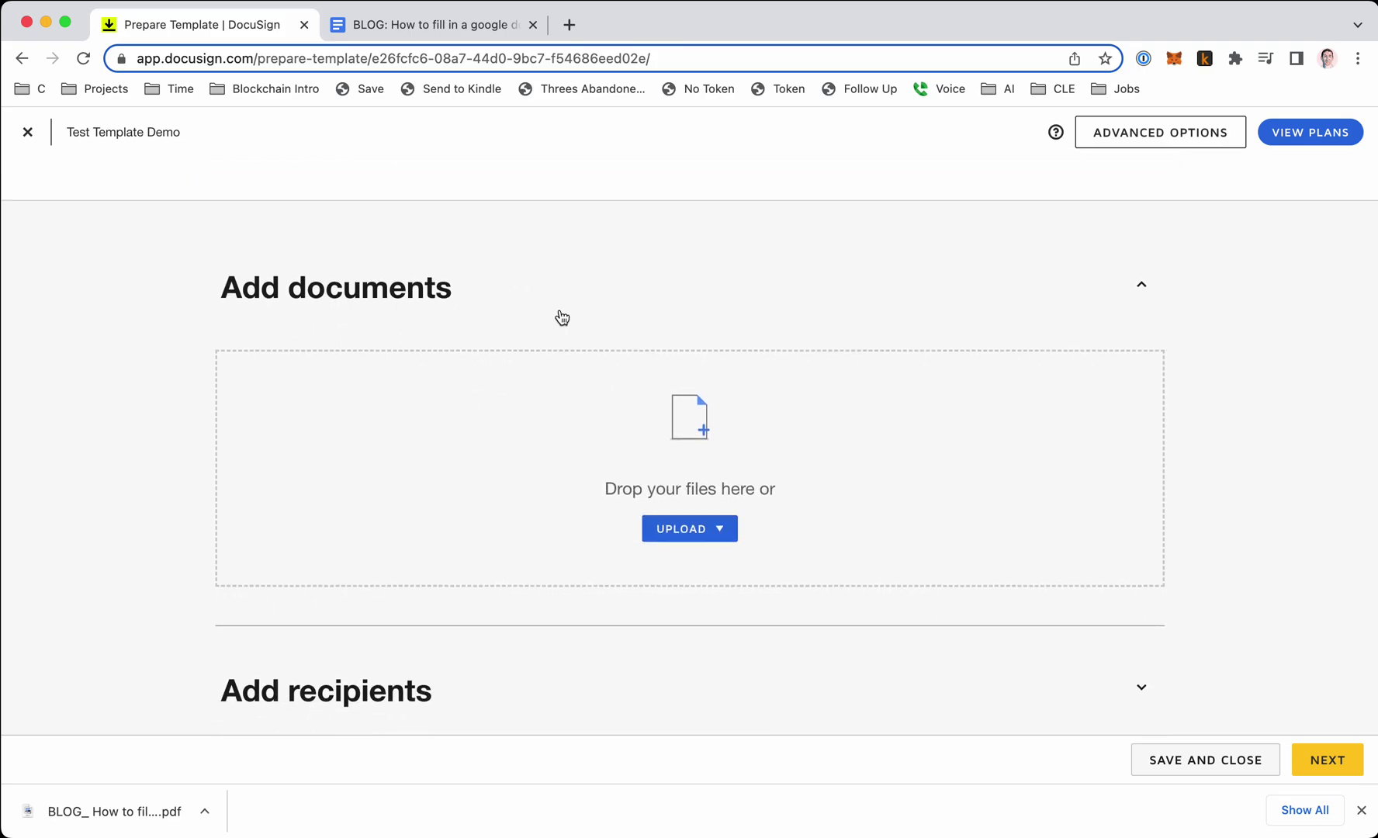
Upload Form example.pdf from Finder into the template.
key(super+Tab)
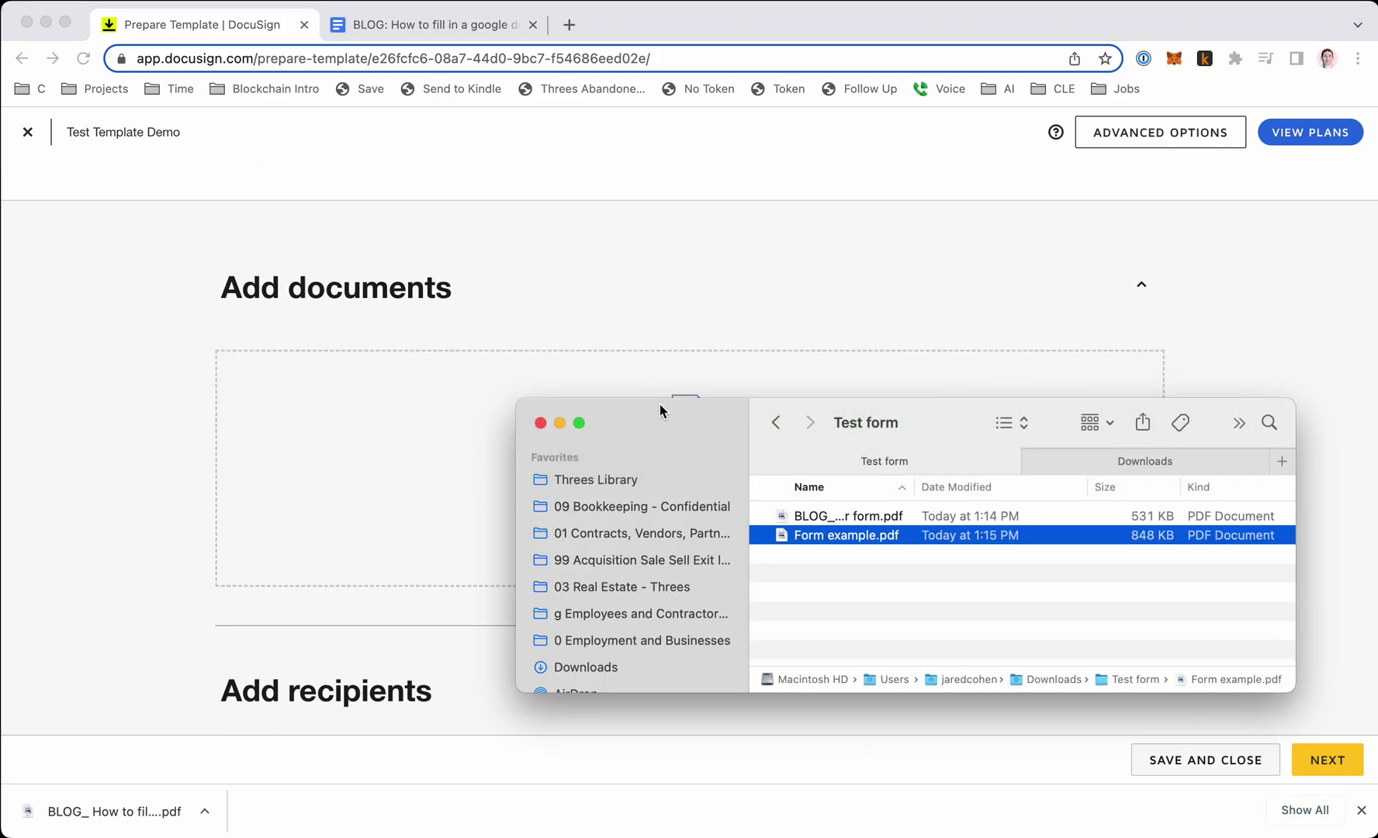
drag(661, 404, 847, 491)
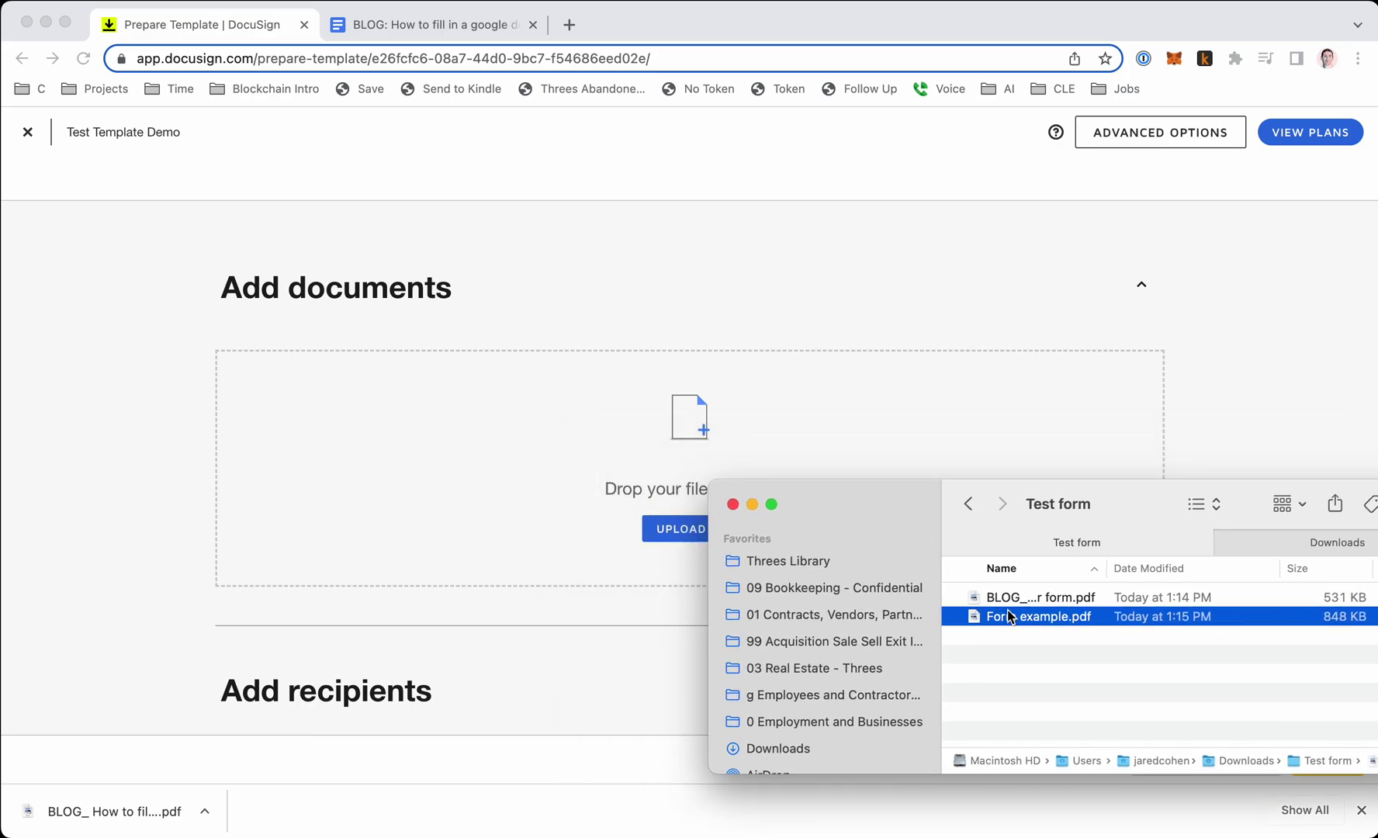
drag(1015, 616, 525, 502)
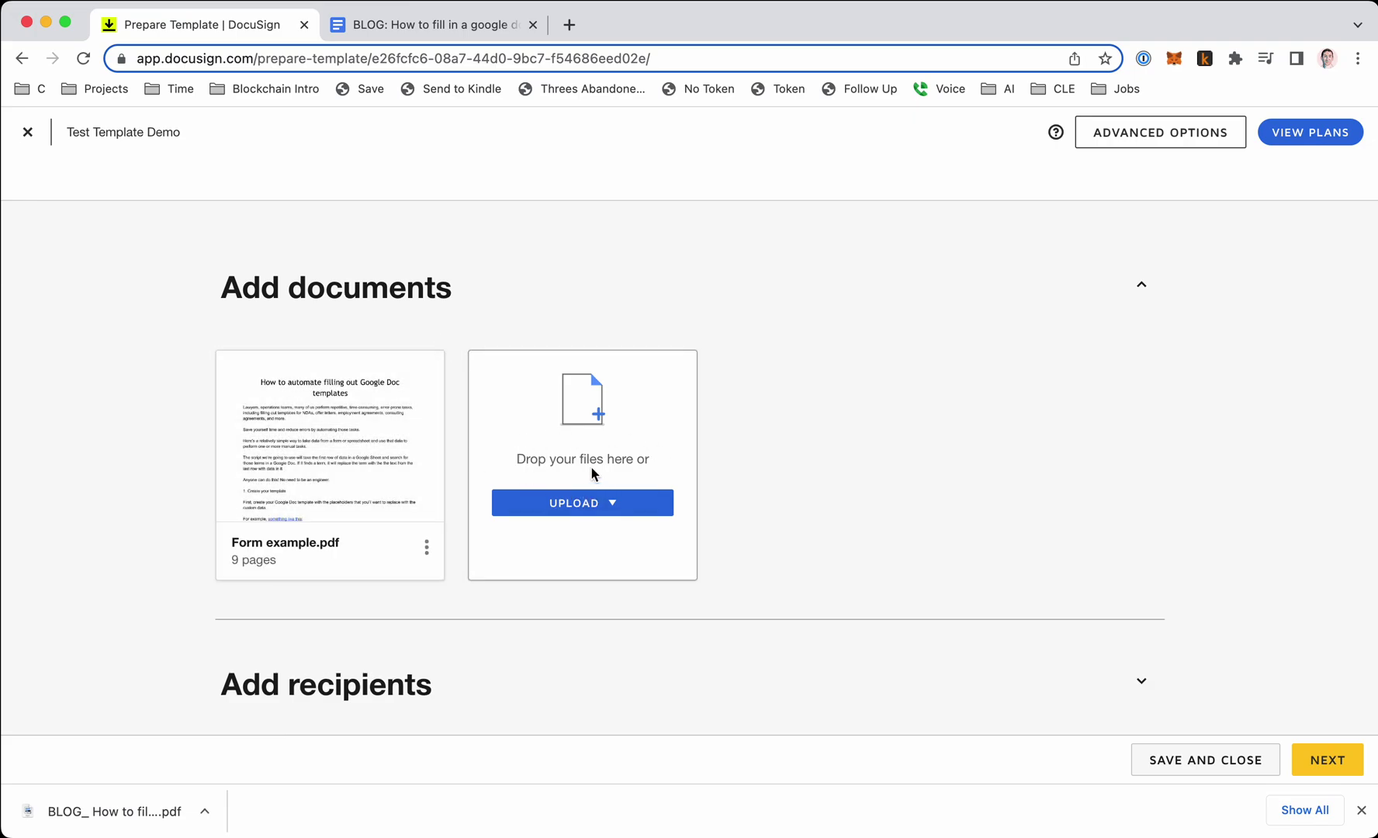
scroll(122, 425, down, 2)
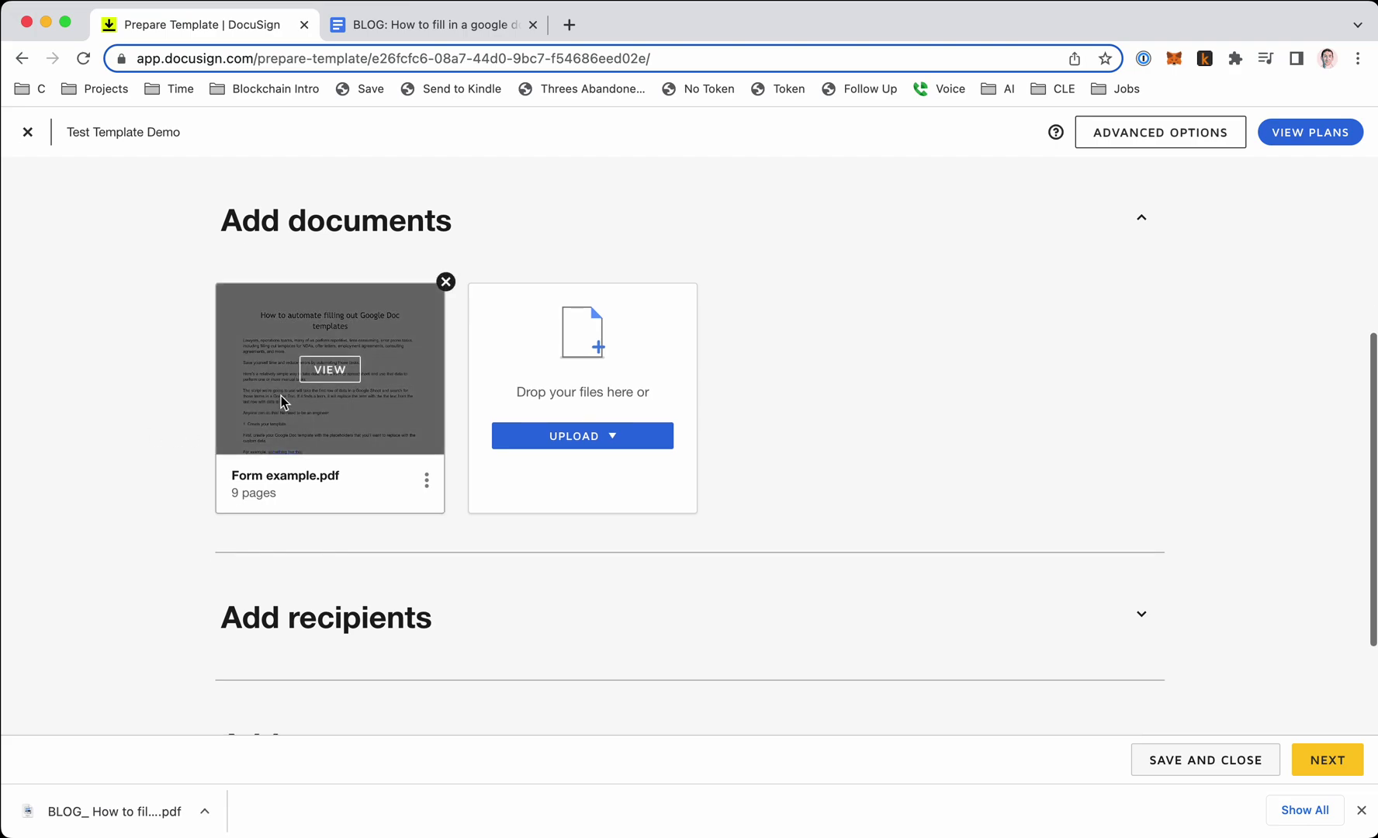
scroll(154, 373, down, 3)
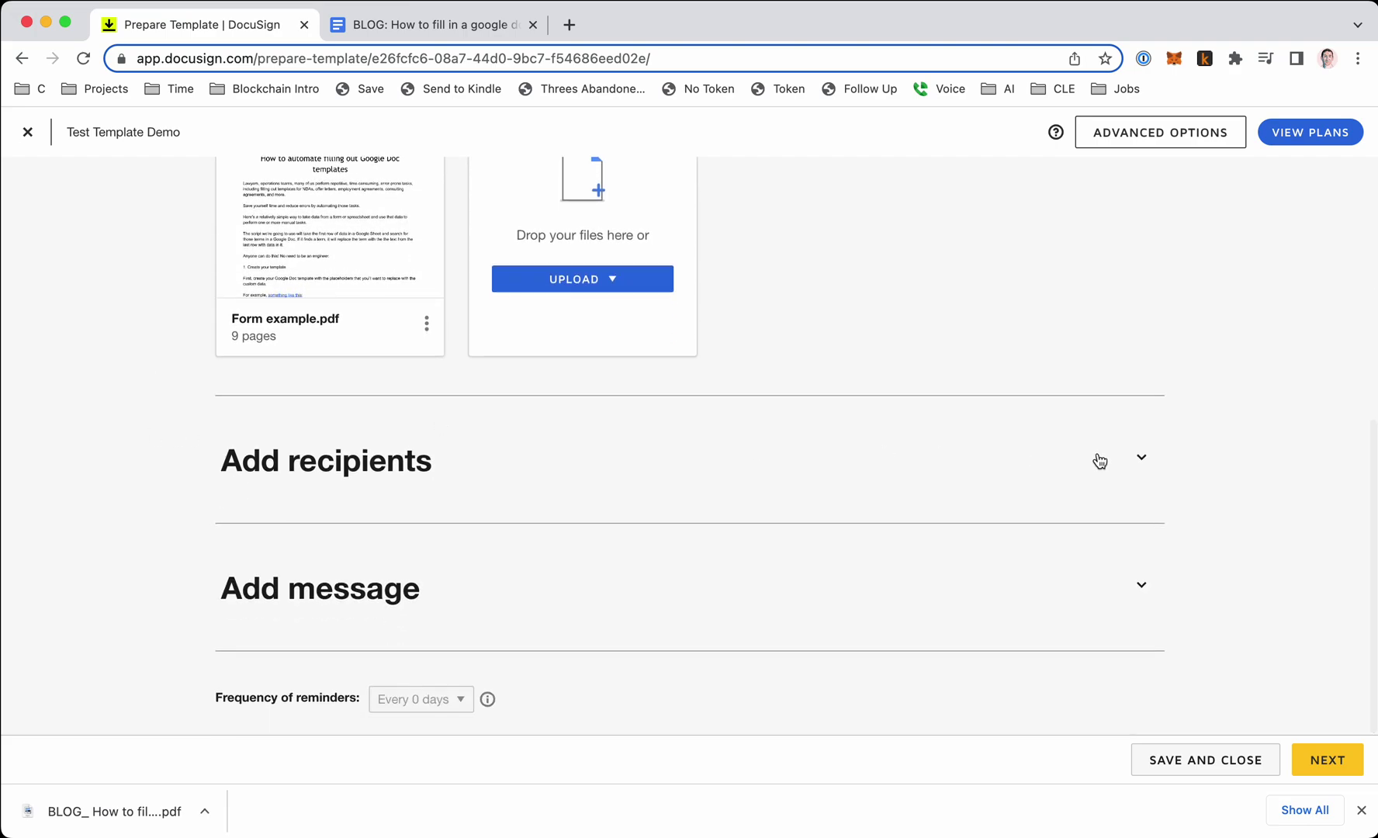
Add a signer role named 'Recipient' and expand the email message section.
click(1140, 458)
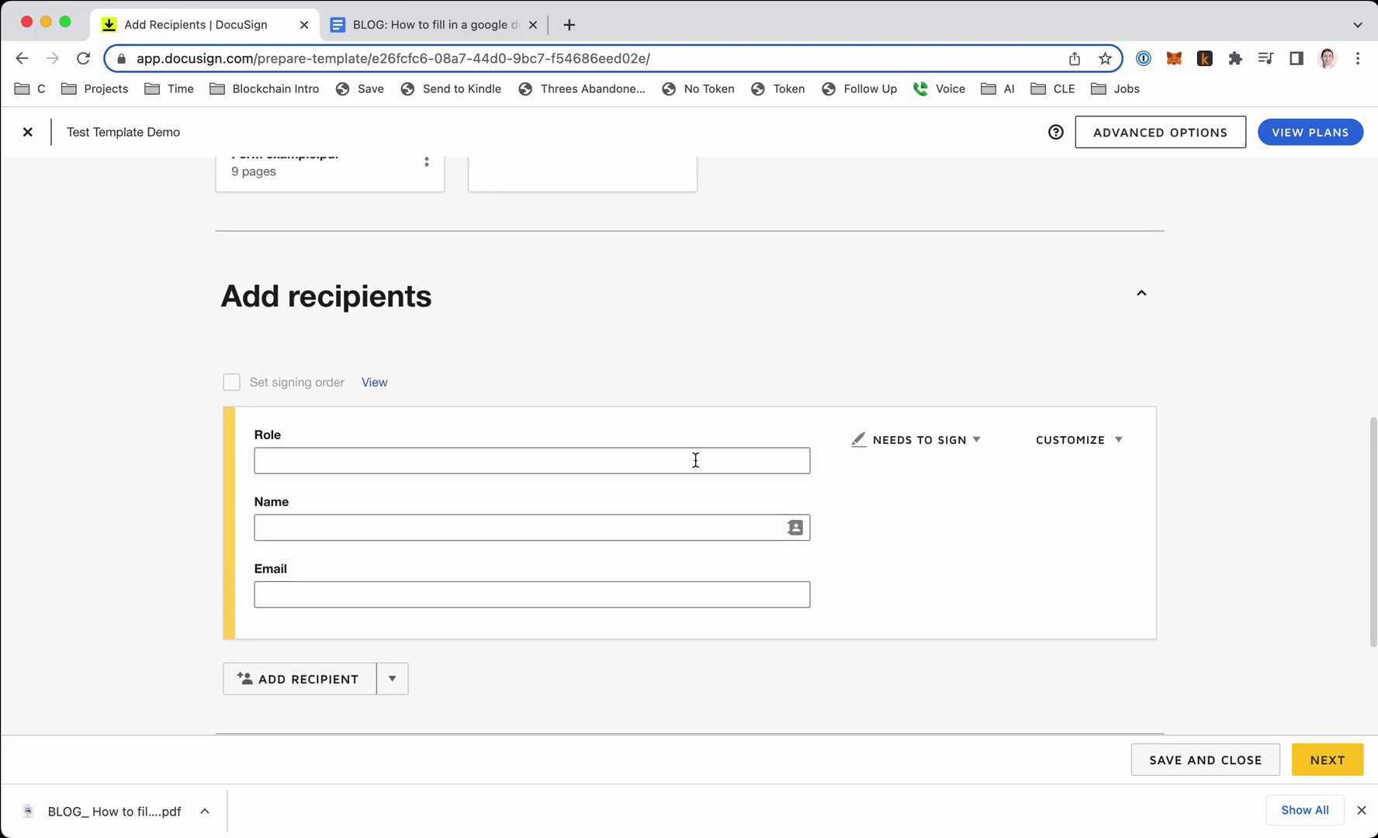
click(696, 460)
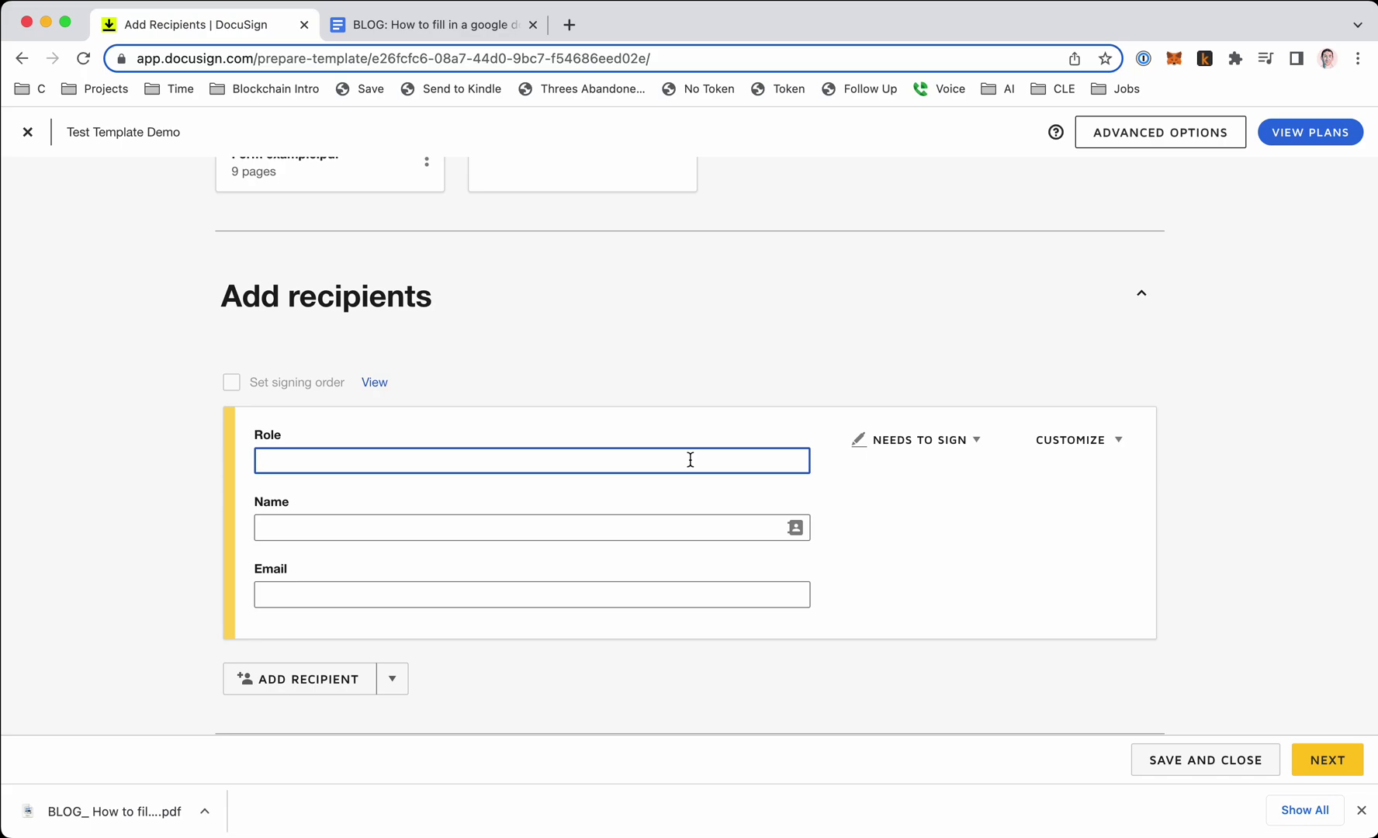
text(Recipien)
text(t)
scroll(129, 458, down, 2)
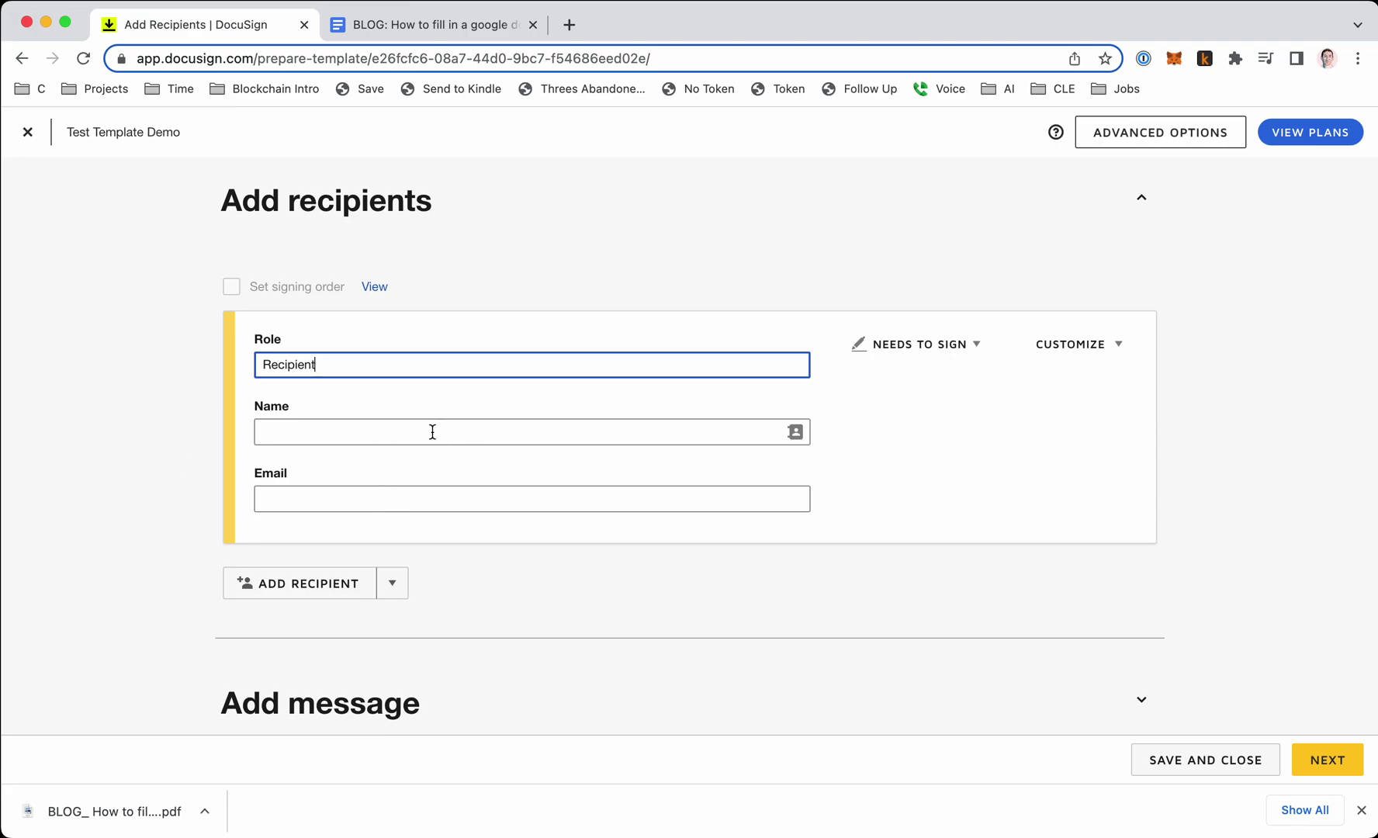
scroll(432, 432, down, 2)
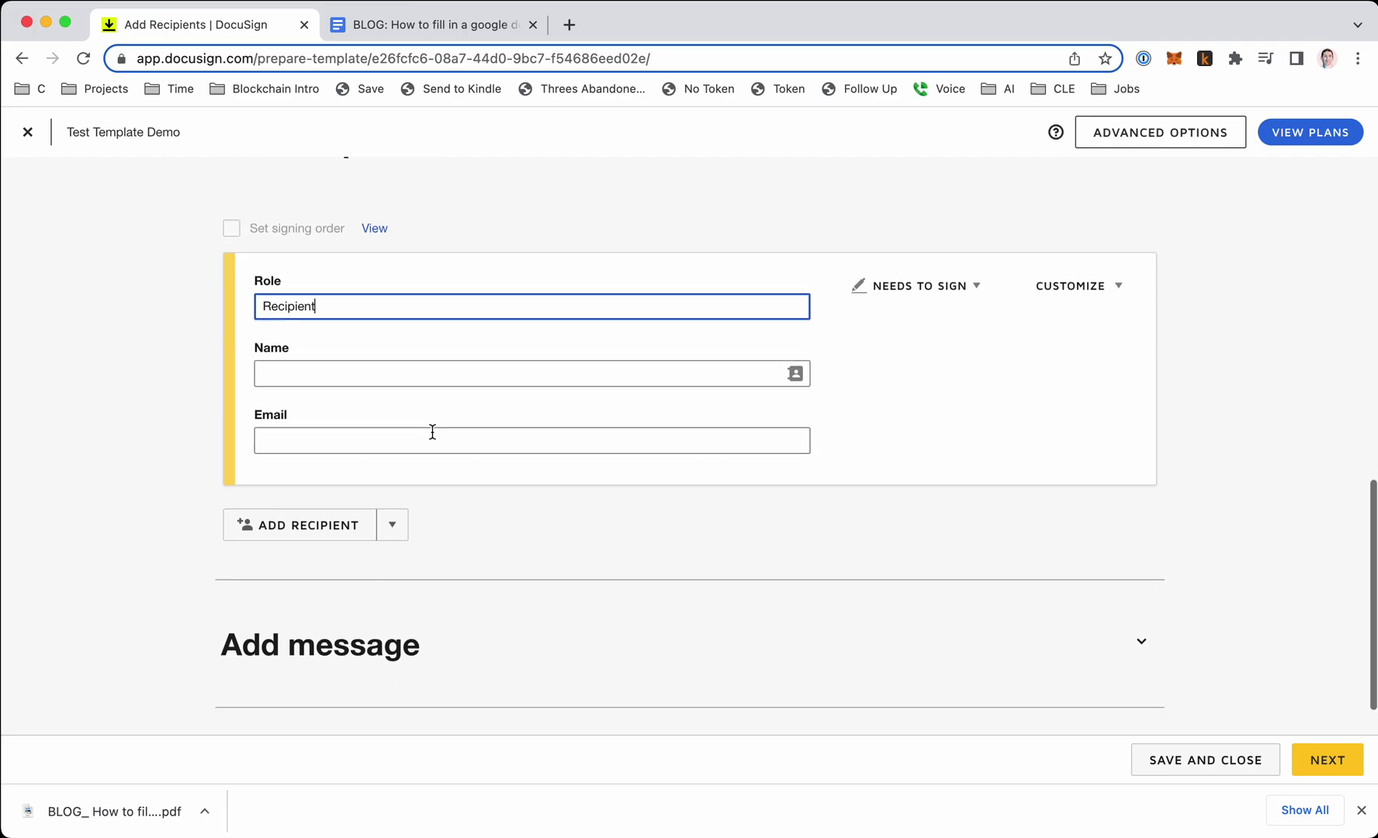
scroll(431, 433, down, 2)
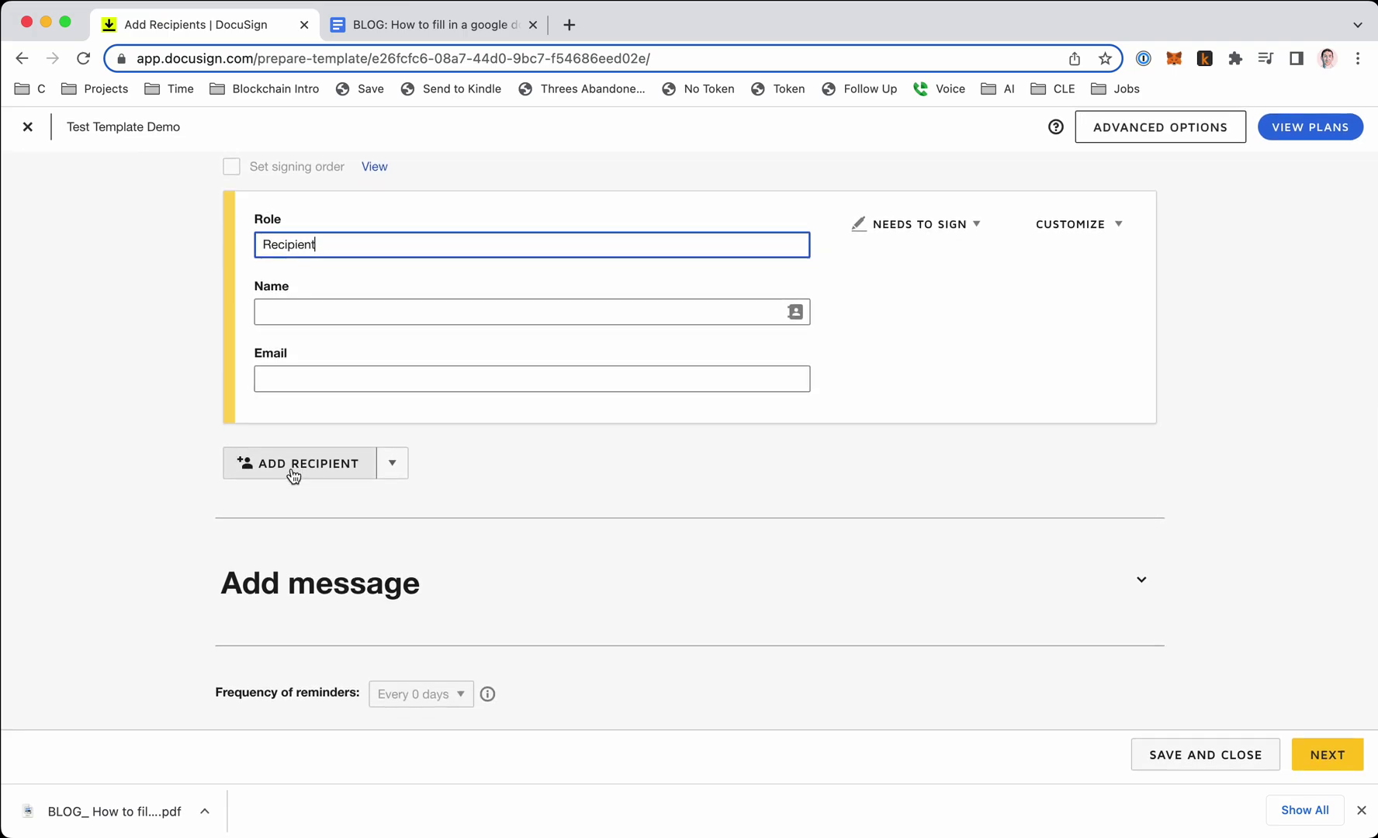
click(1142, 585)
scroll(1137, 594, down, 3)
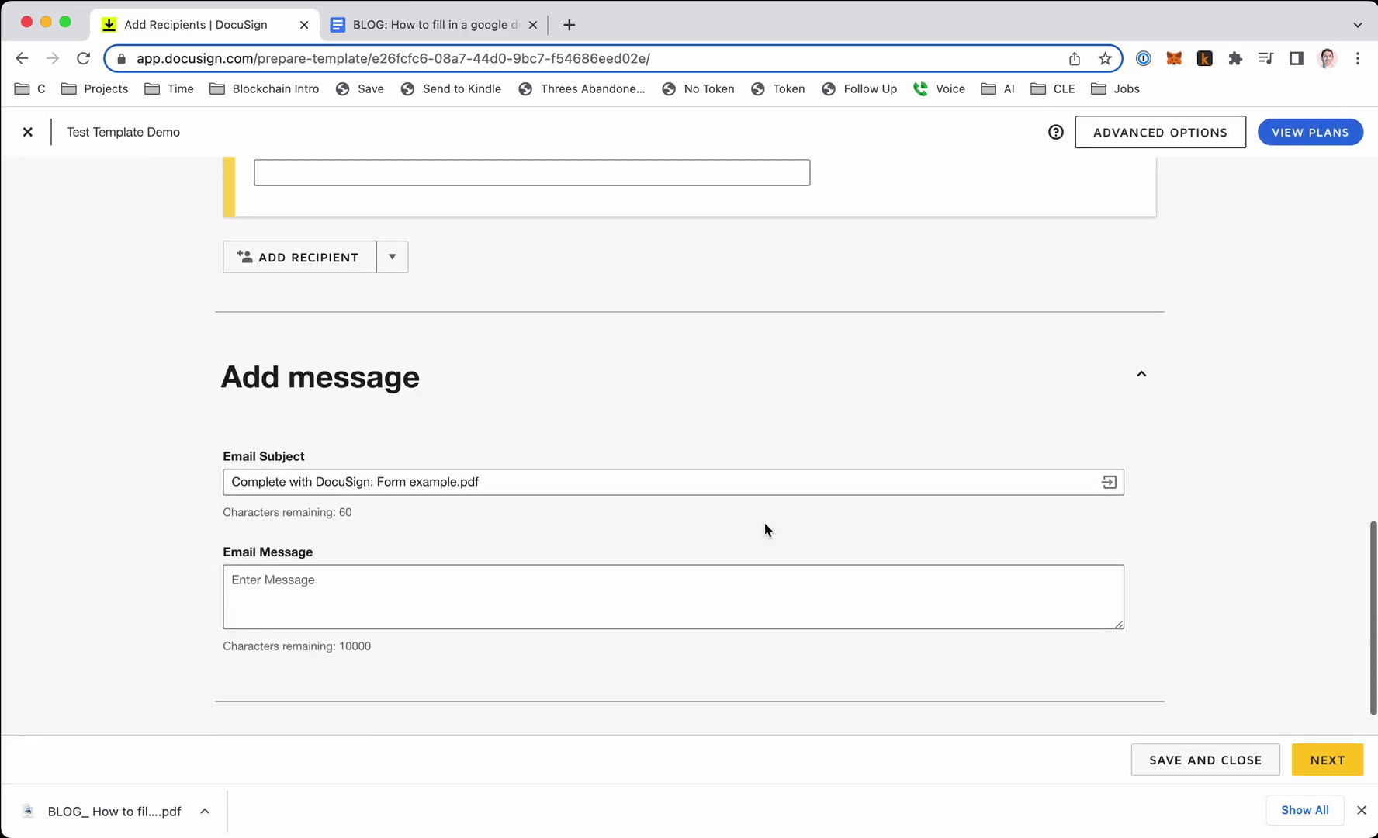
Write an email message asking the recipient to fill out and sign, then continue to Add Fields.
click(476, 583)
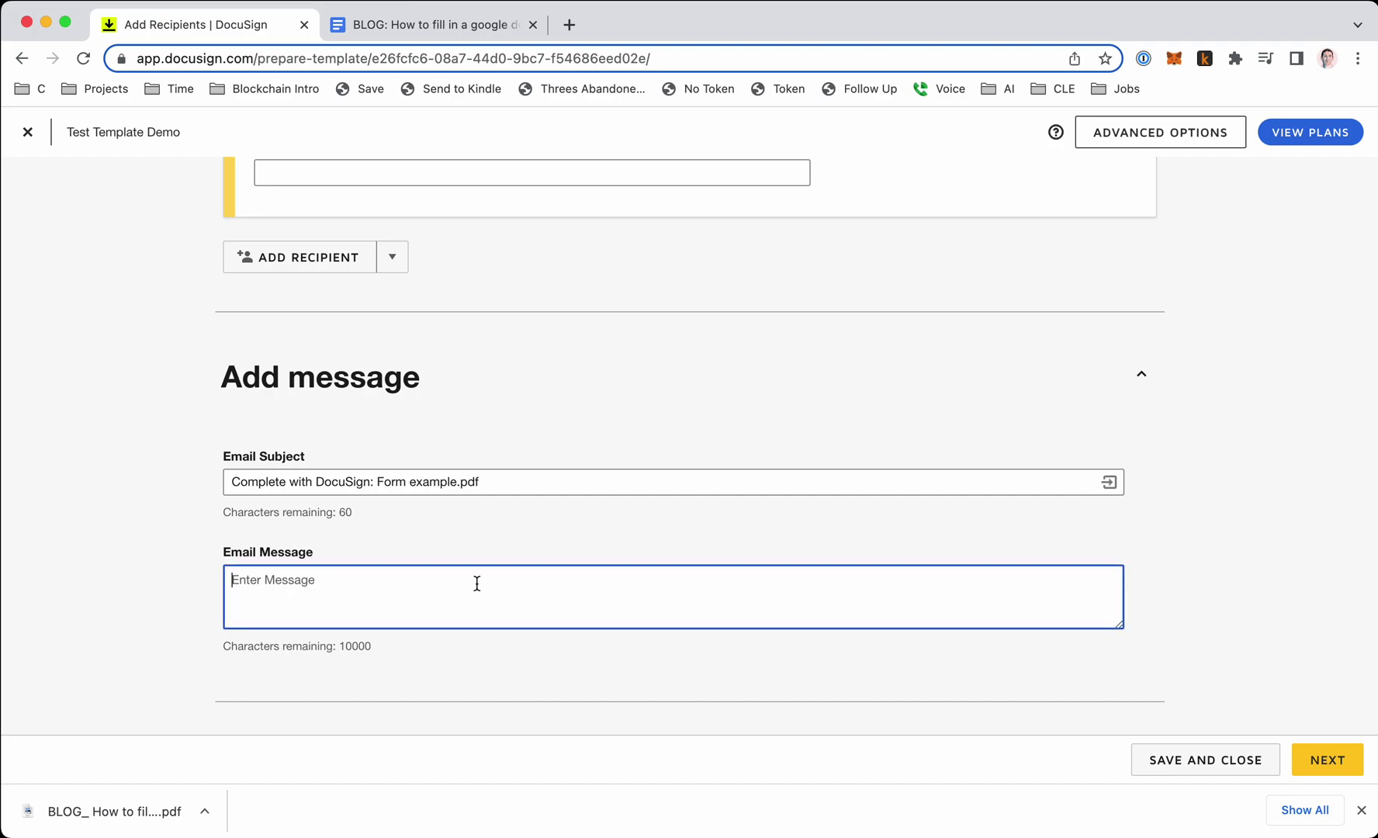
text(Here's )
text(my template messag)
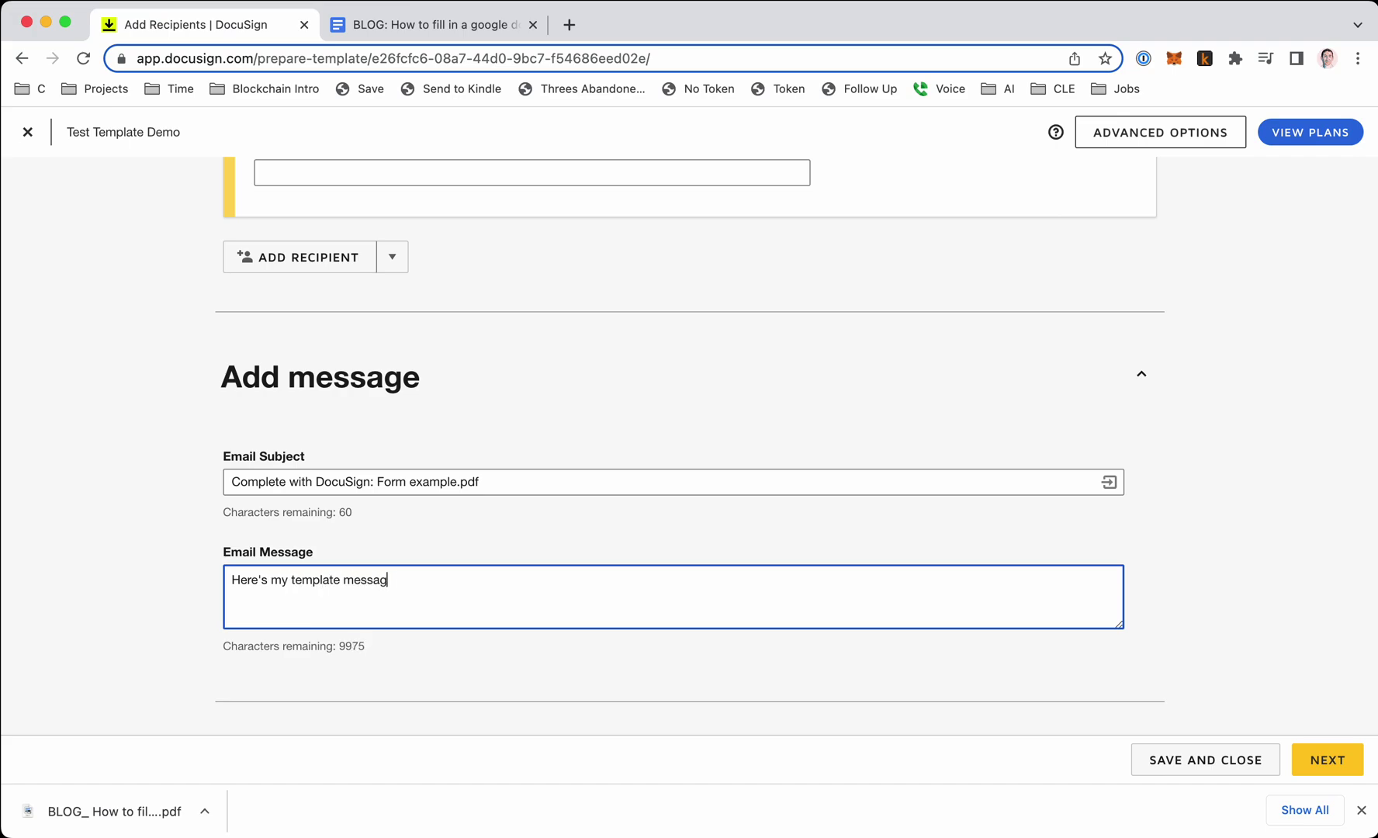
text(e. Please fill out a)
text(nd sign this form. Thank)
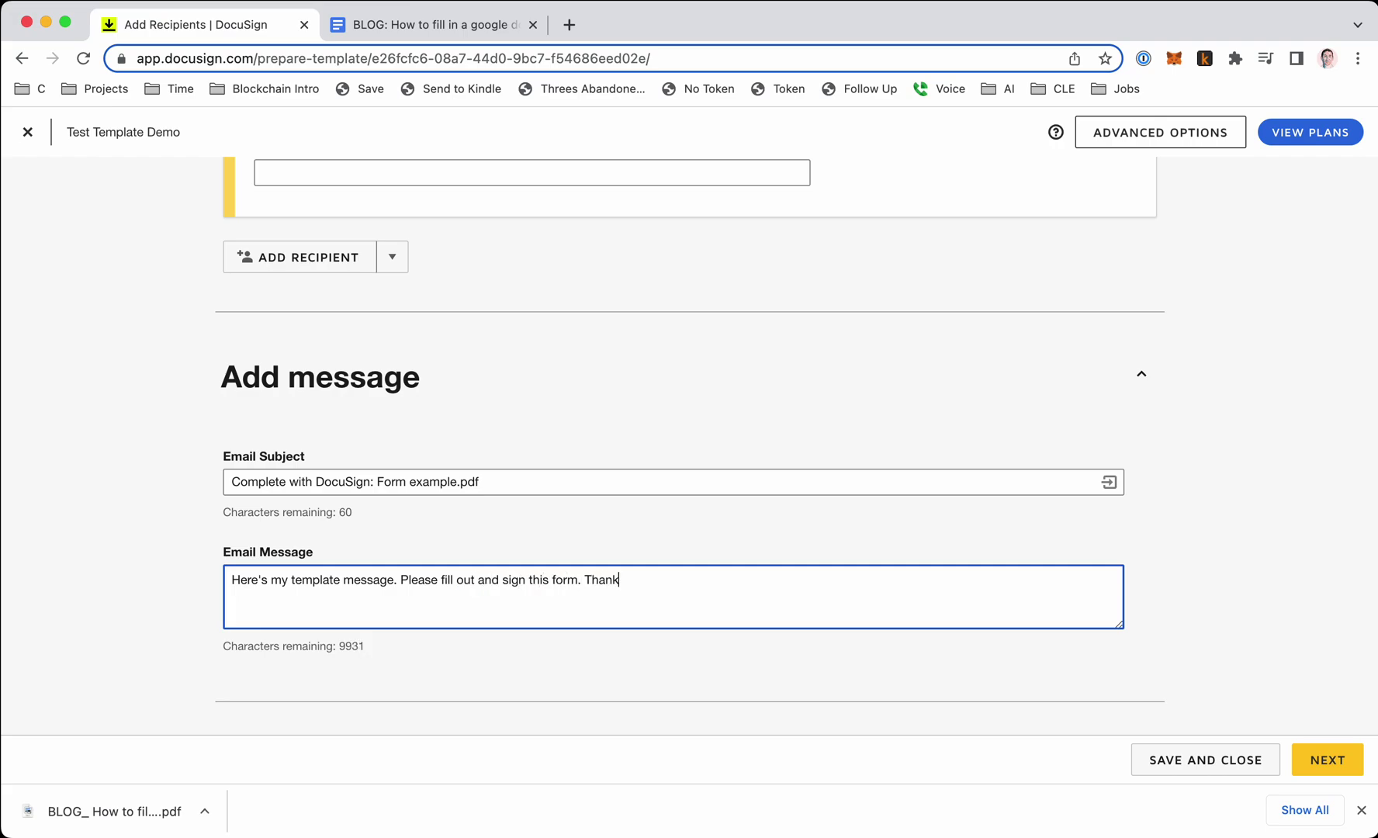
text(s.)
click(1328, 760)
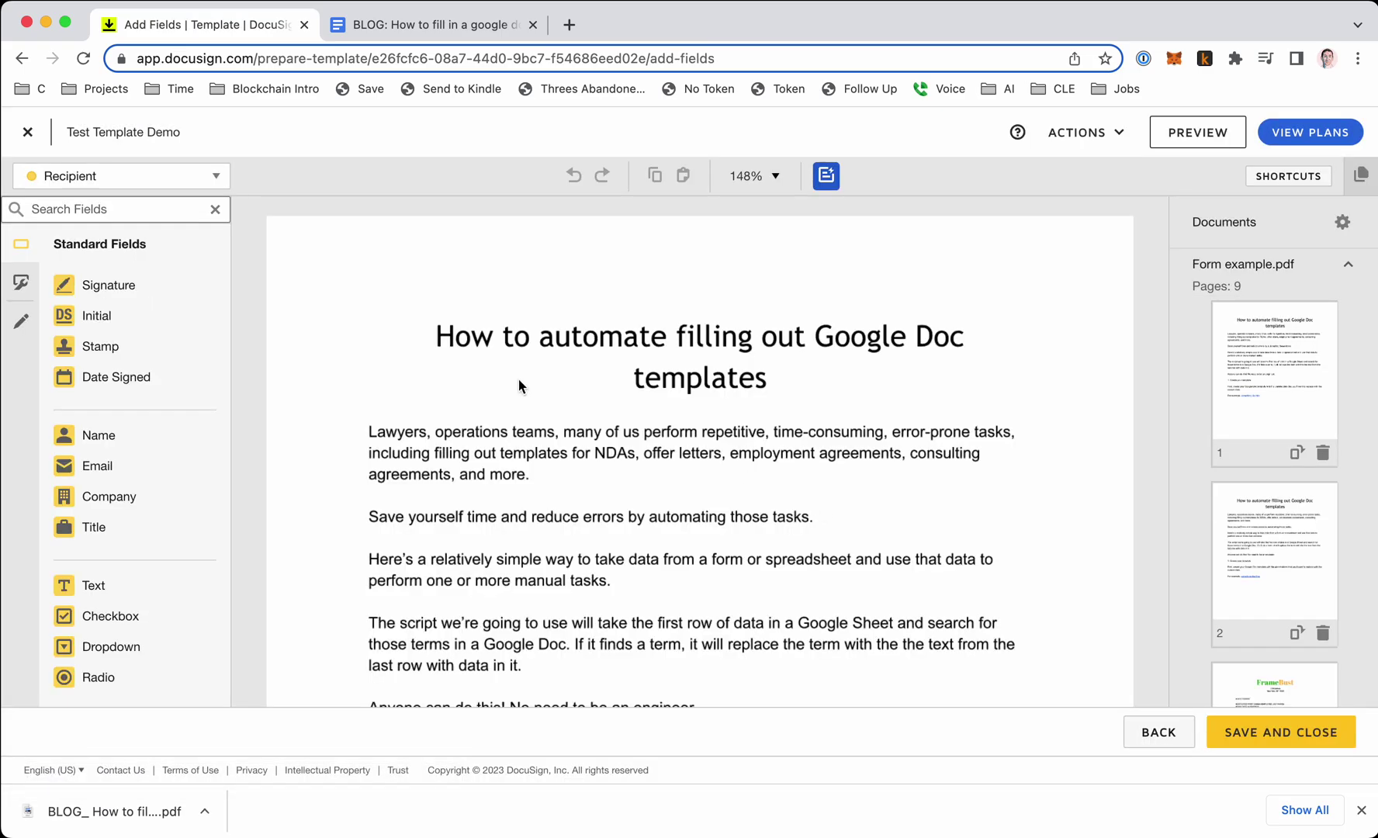
scroll(503, 403, down, 15)
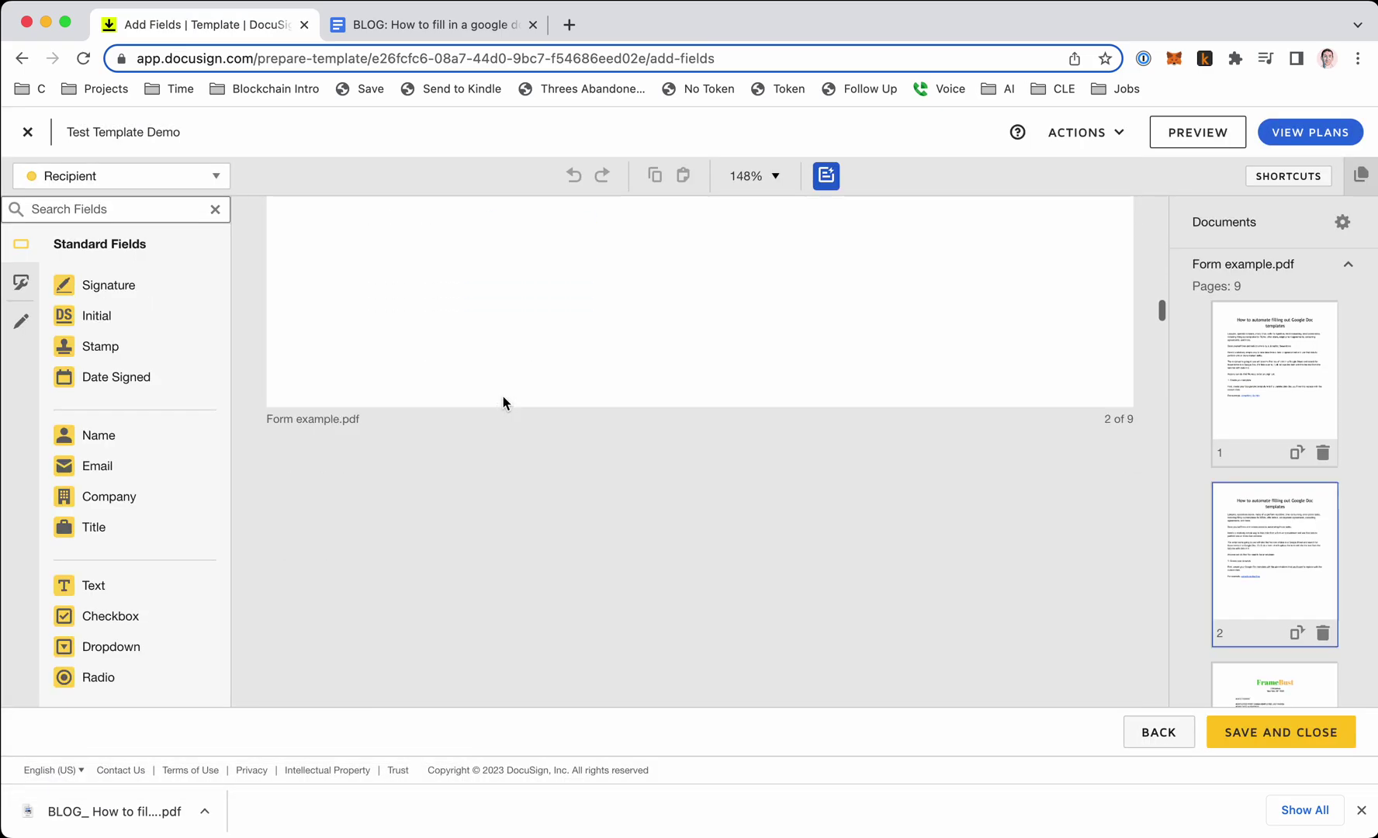
scroll(503, 403, down, 10)
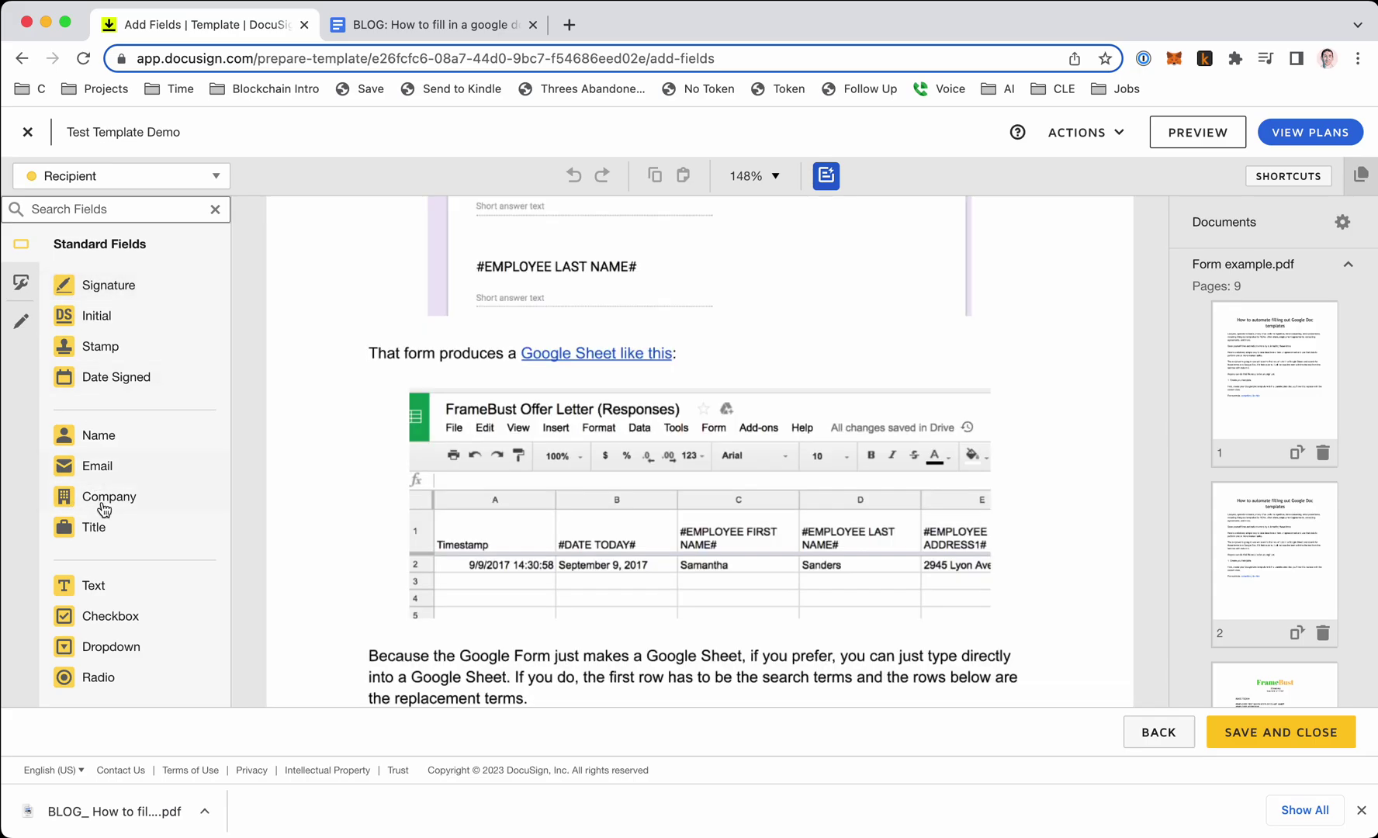
scroll(469, 453, down, 2)
scroll(468, 453, down, 10)
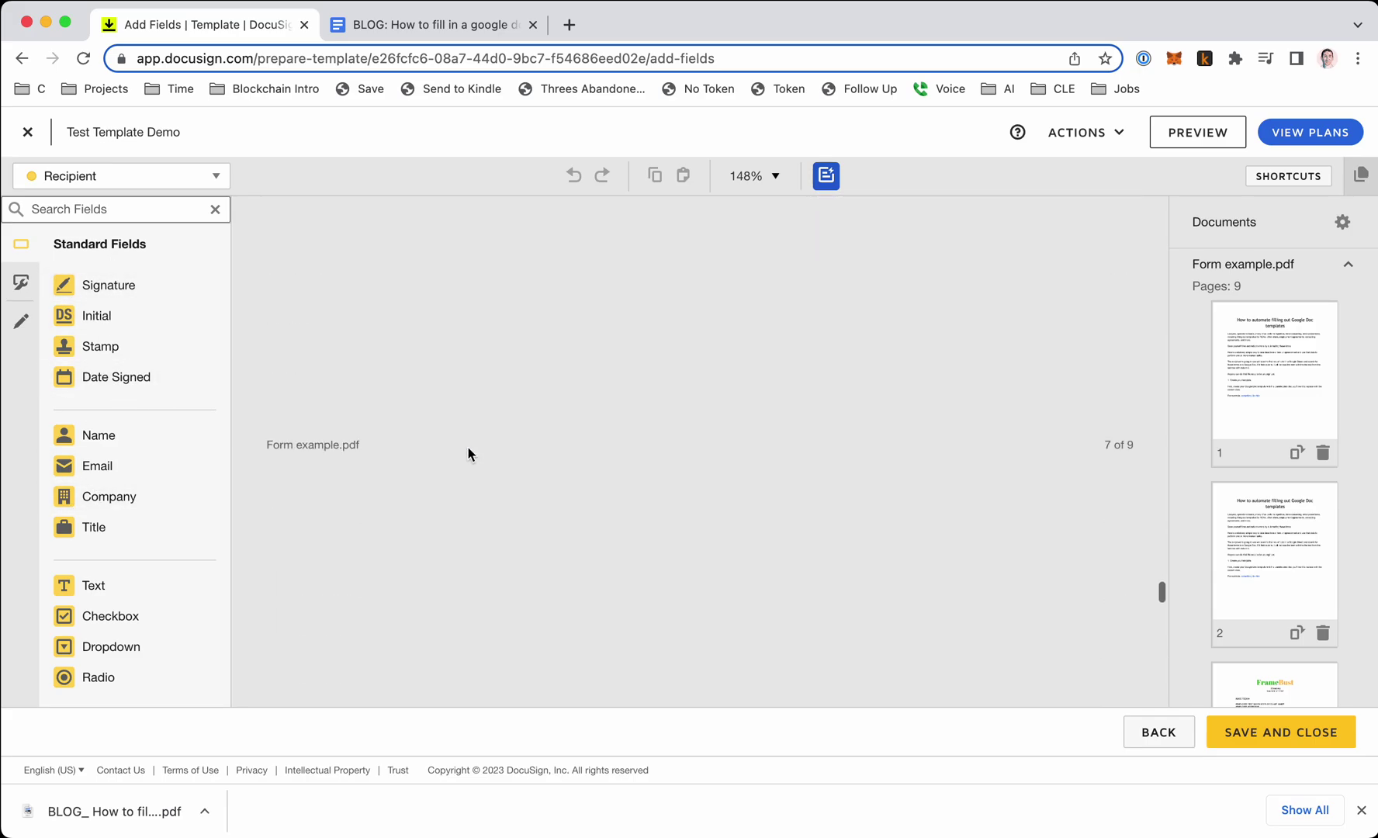
scroll(469, 452, down, 5)
scroll(469, 453, down, 5)
scroll(469, 453, down, 2)
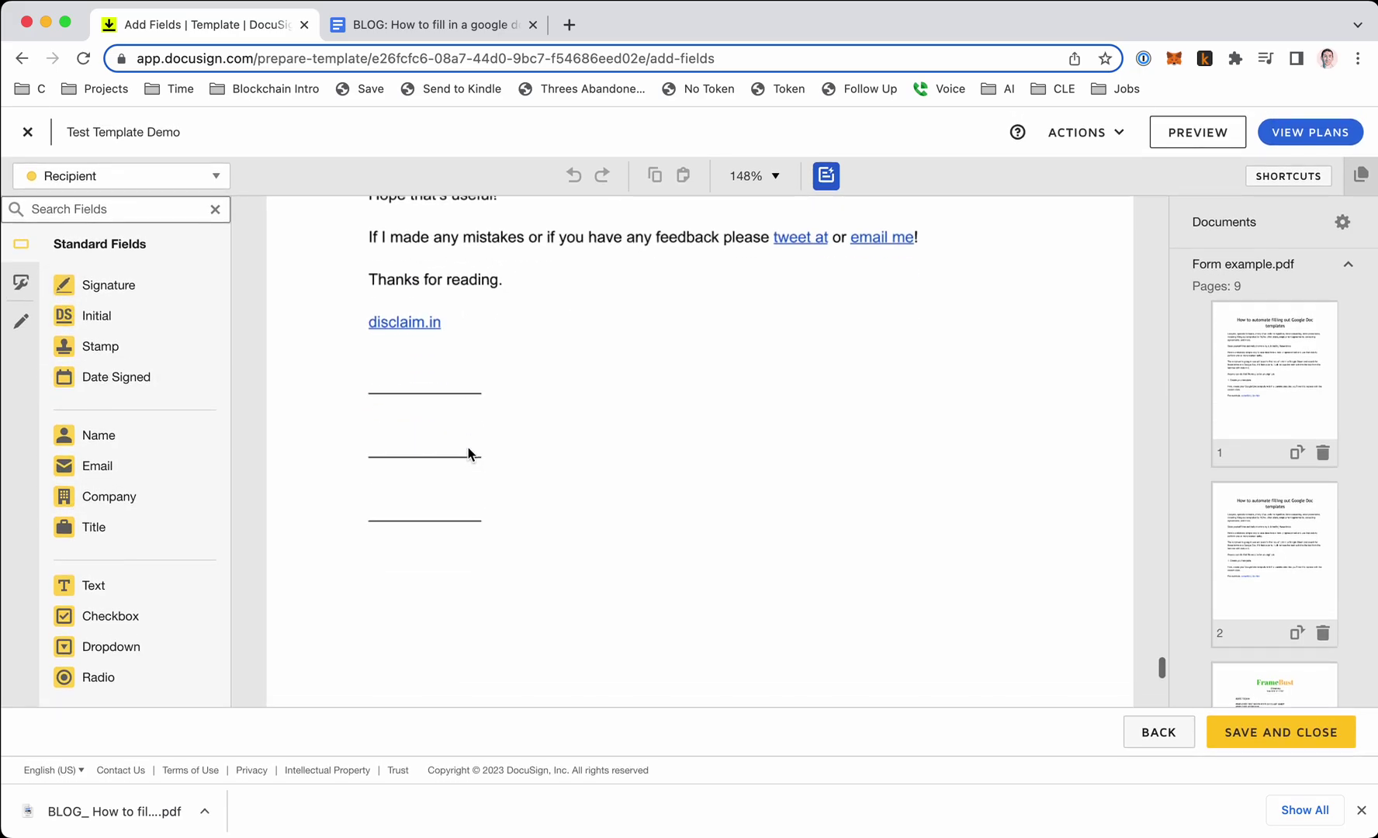
scroll(469, 453, down, 1)
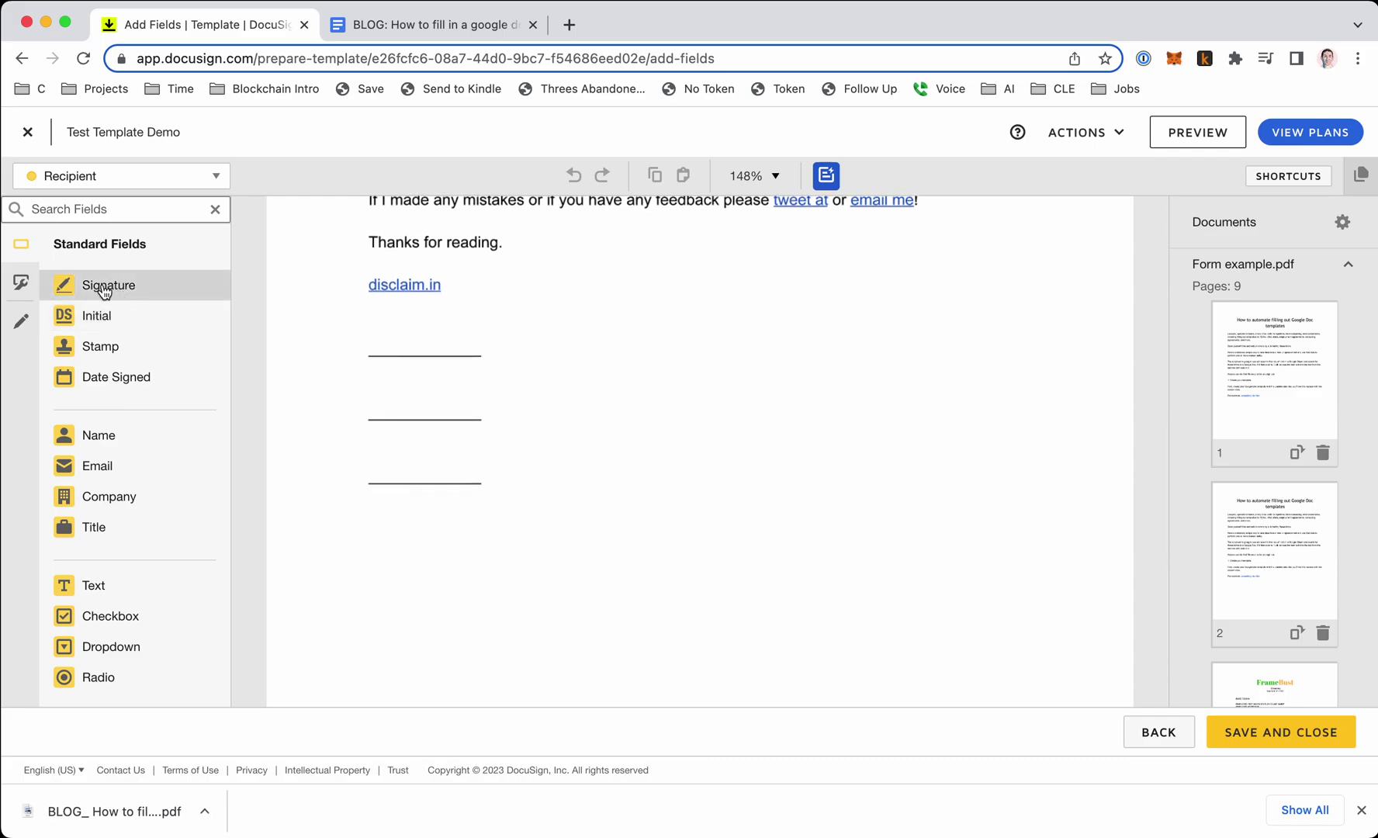
Place Signature, Full Name and Text fields on the last page's three lines.
click(220, 180)
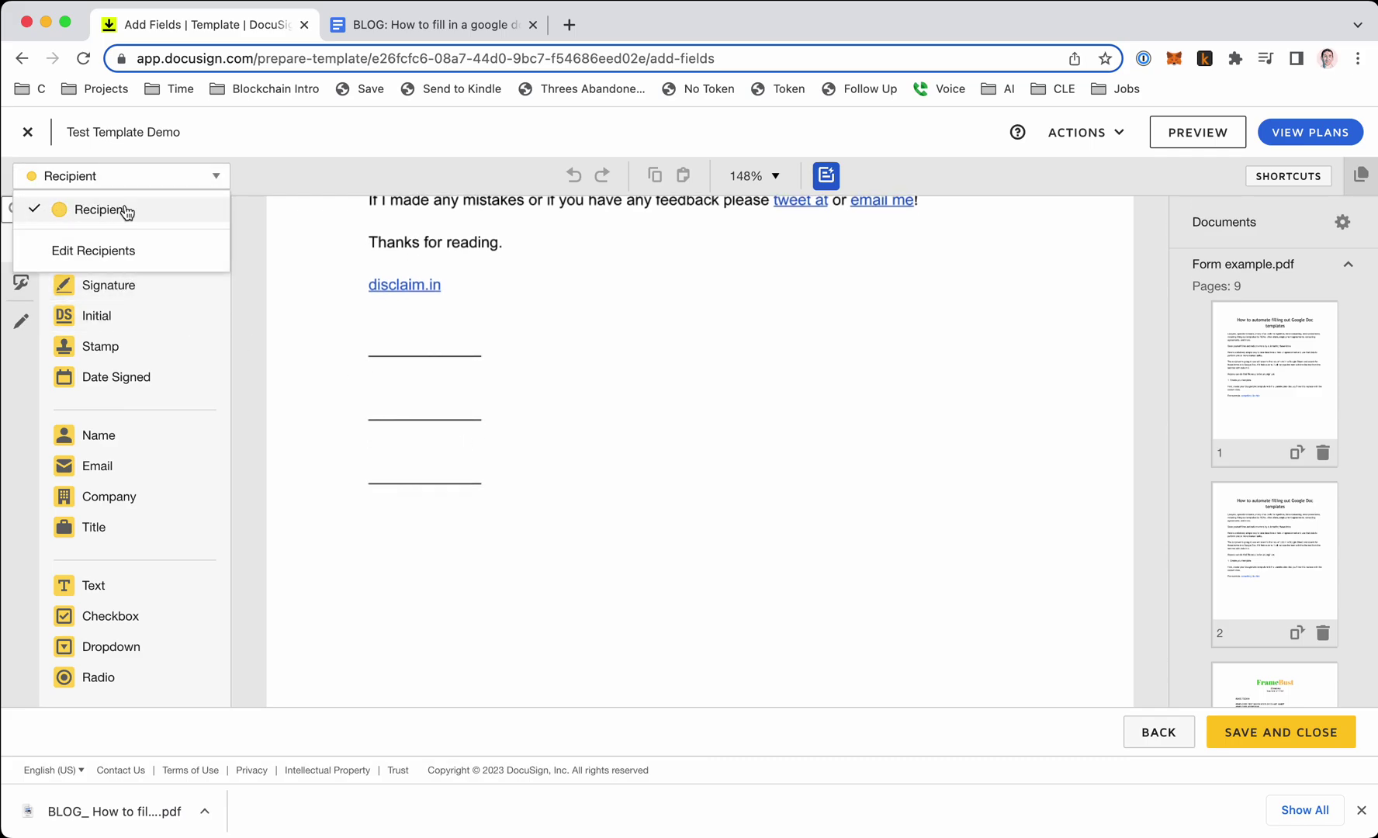
click(219, 179)
mouse_move(102, 284)
mouse_down()
mouse_move(410, 312)
mouse_move(388, 308)
mouse_up()
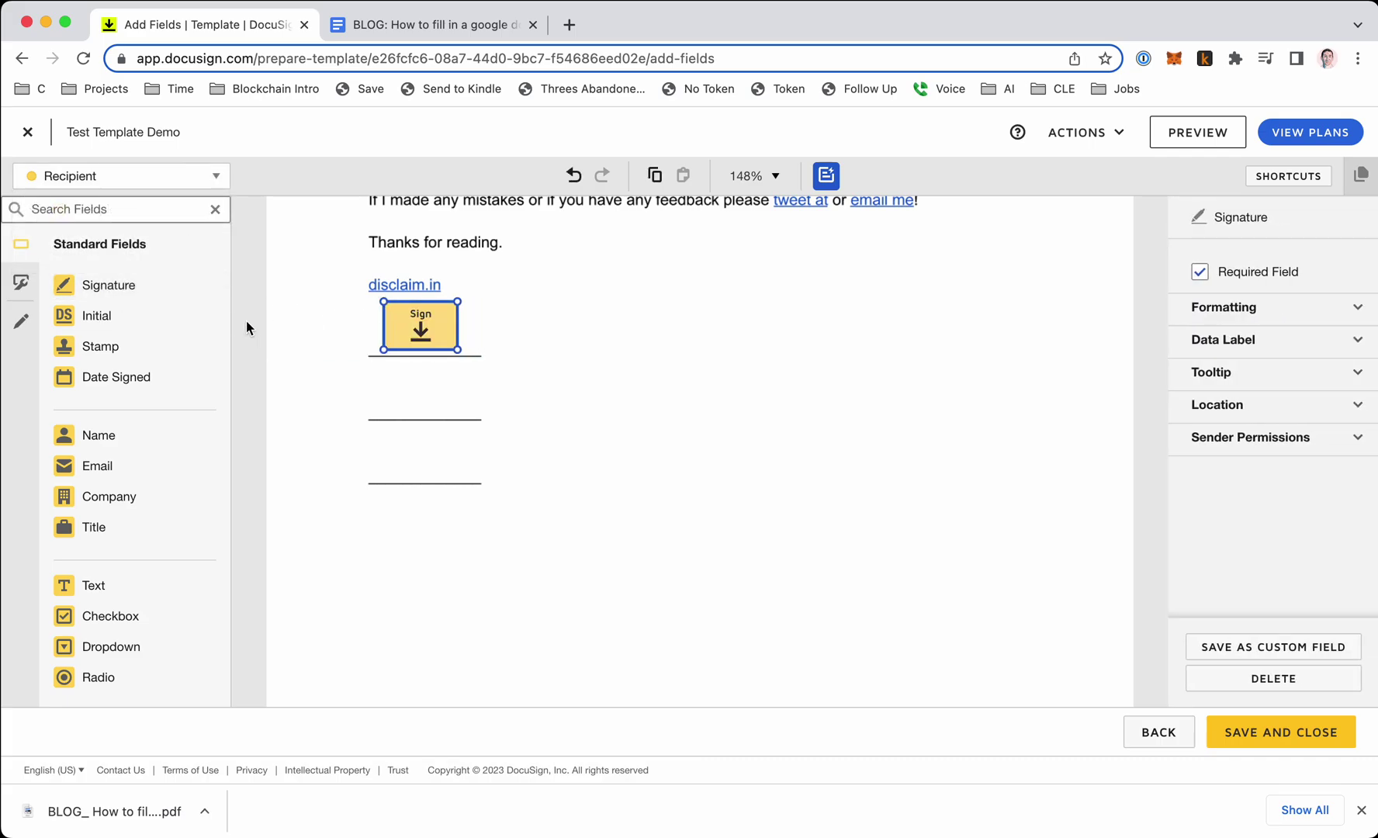
drag(97, 436, 378, 399)
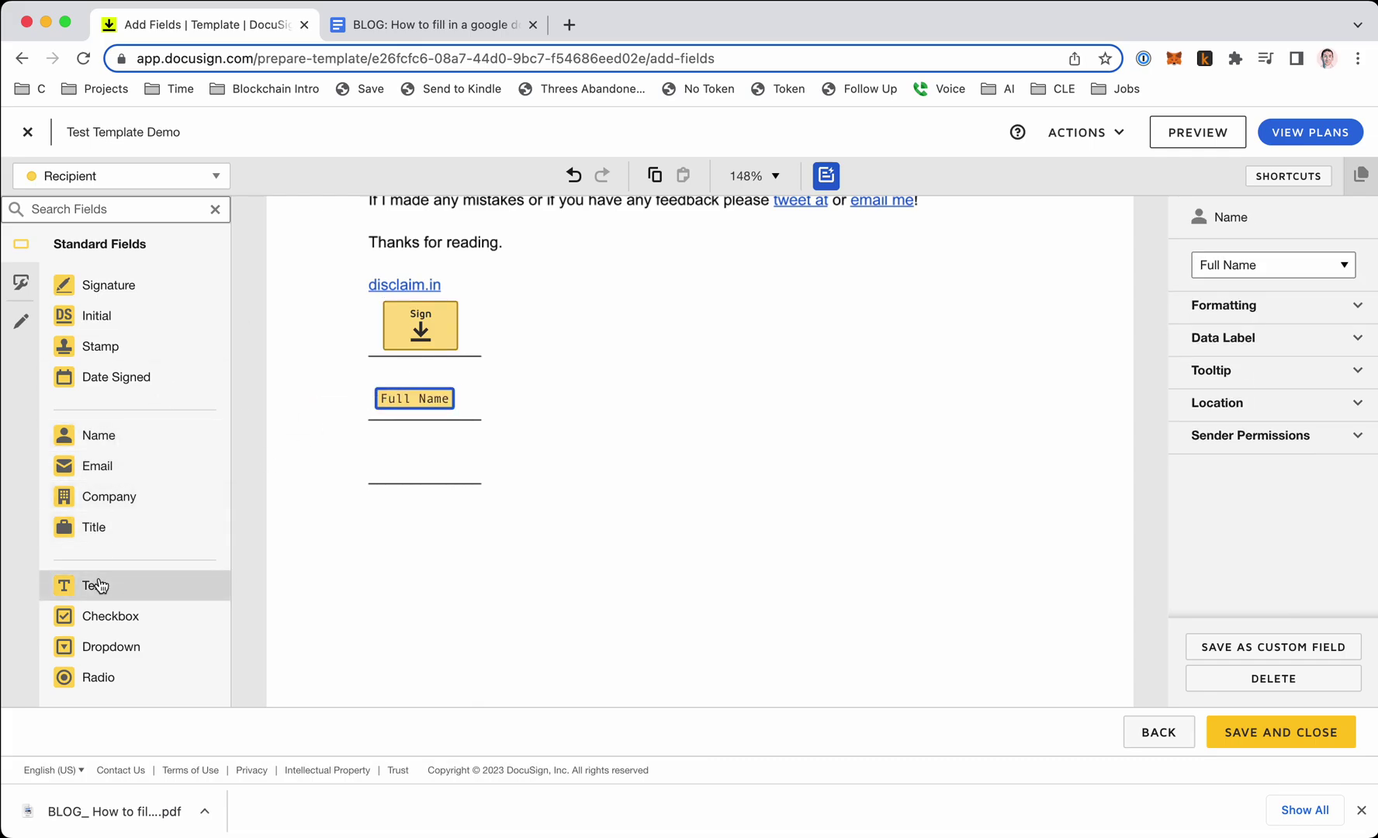
mouse_move(97, 585)
mouse_down()
mouse_move(342, 496)
mouse_move(388, 463)
mouse_up()
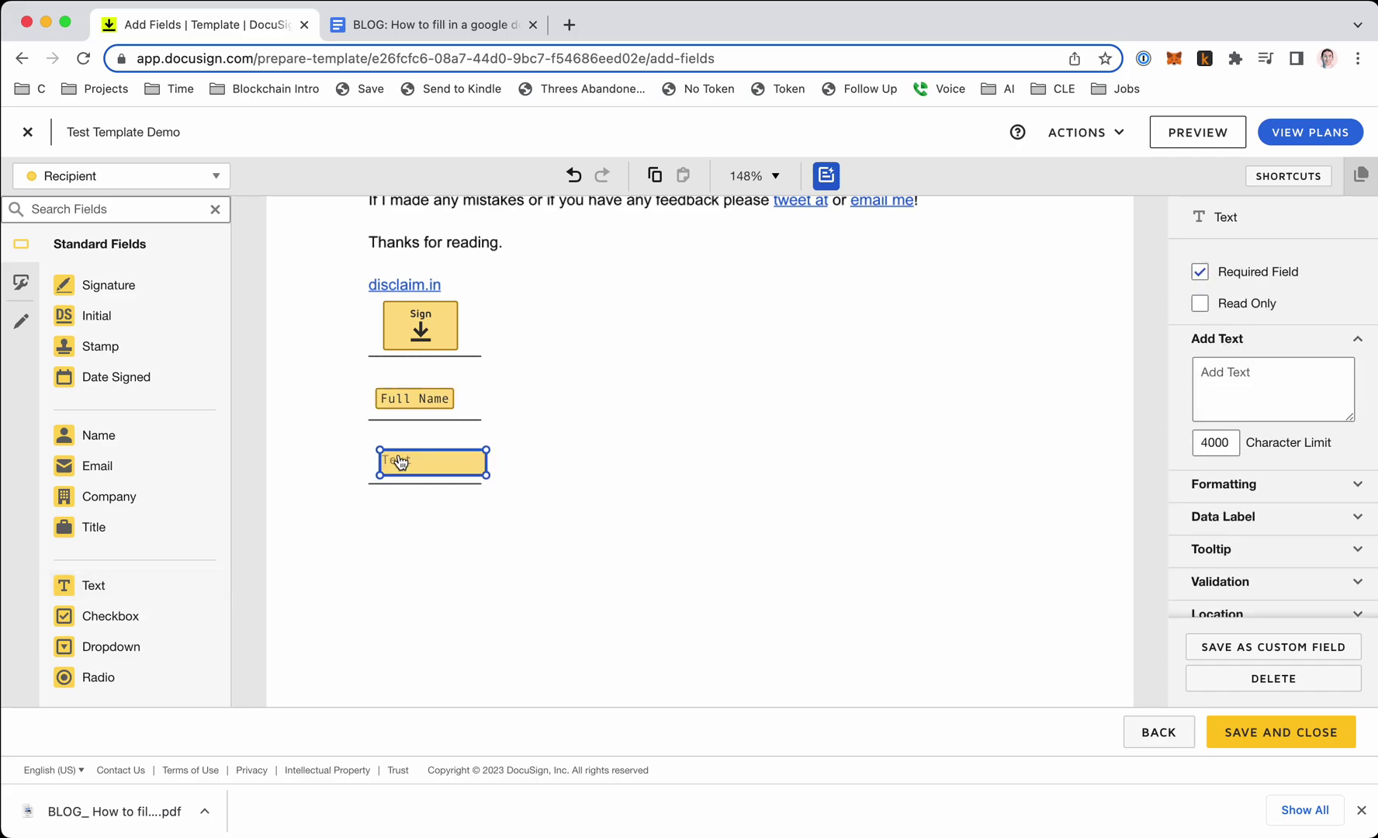
scroll(1231, 531, down, 3)
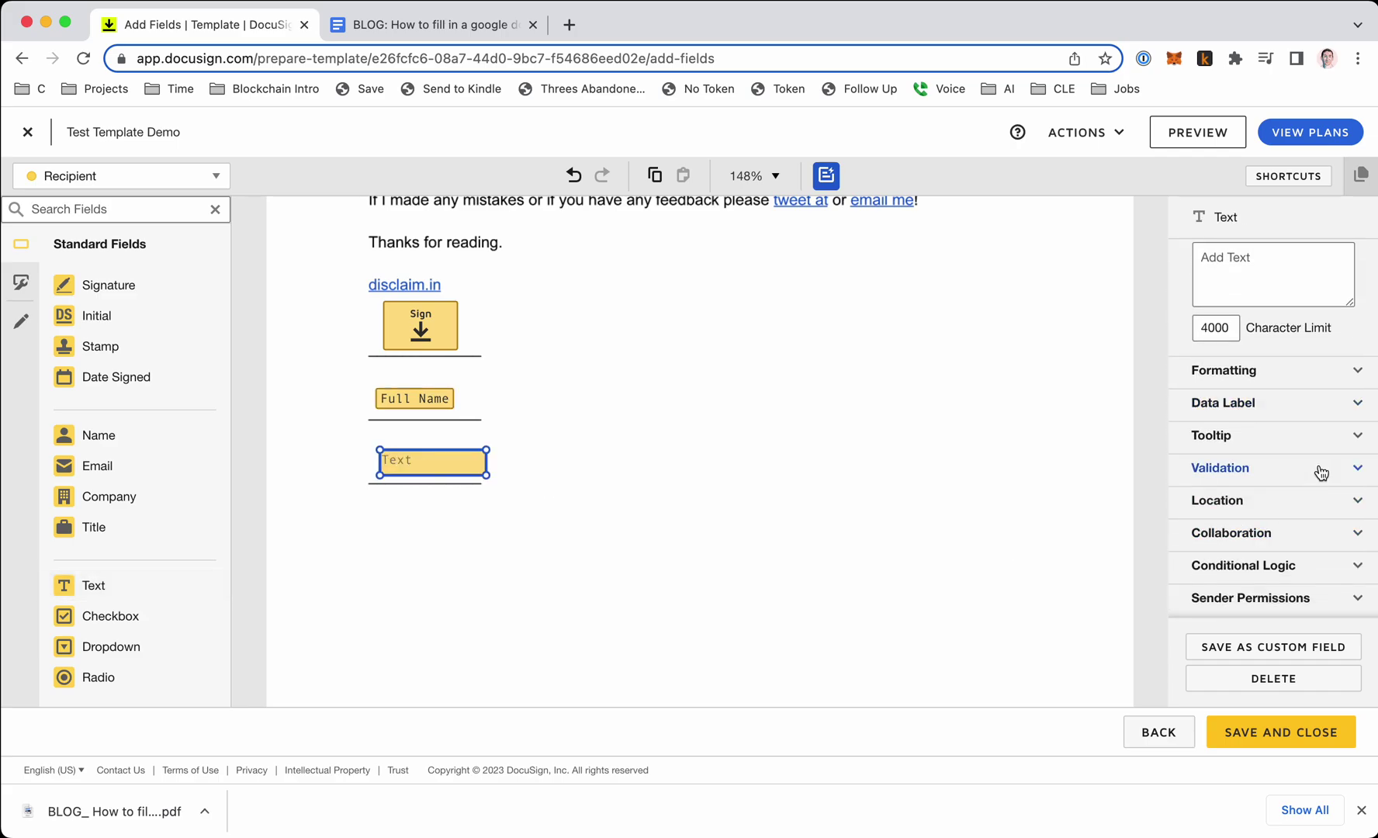
Set the Text field's validation to Letters.
click(1221, 467)
click(1311, 497)
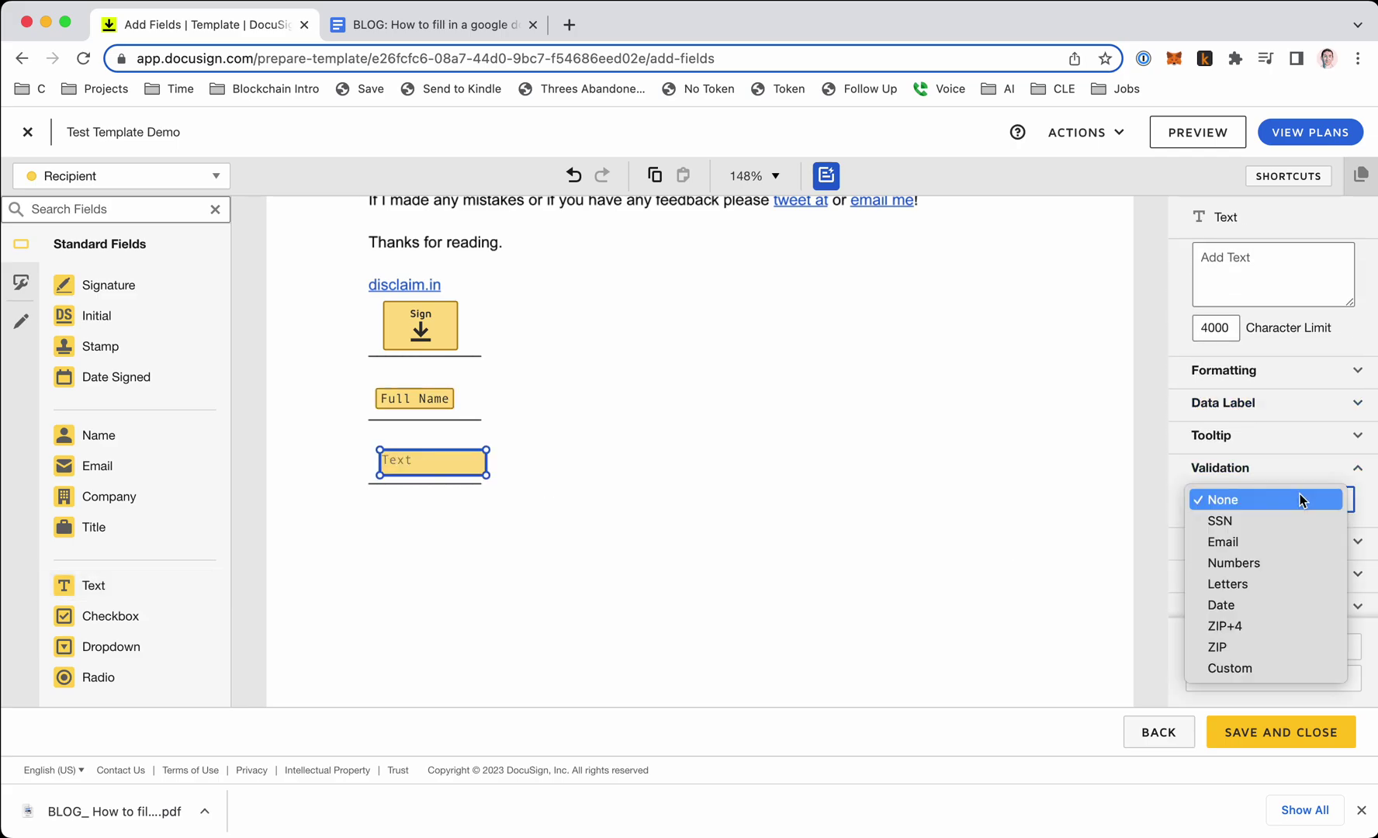
click(1256, 584)
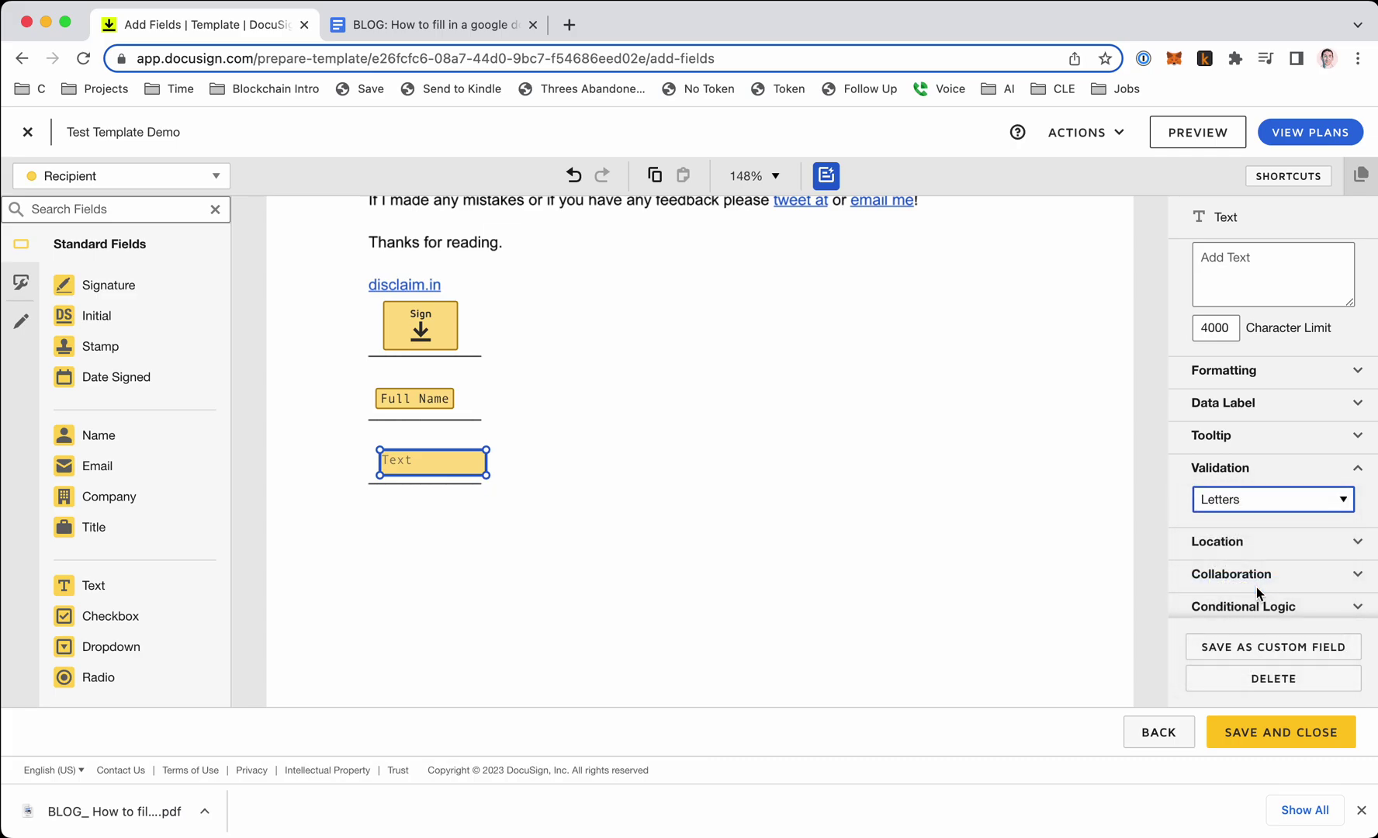
Save Test Template Demo and start a new envelope from it.
click(1266, 739)
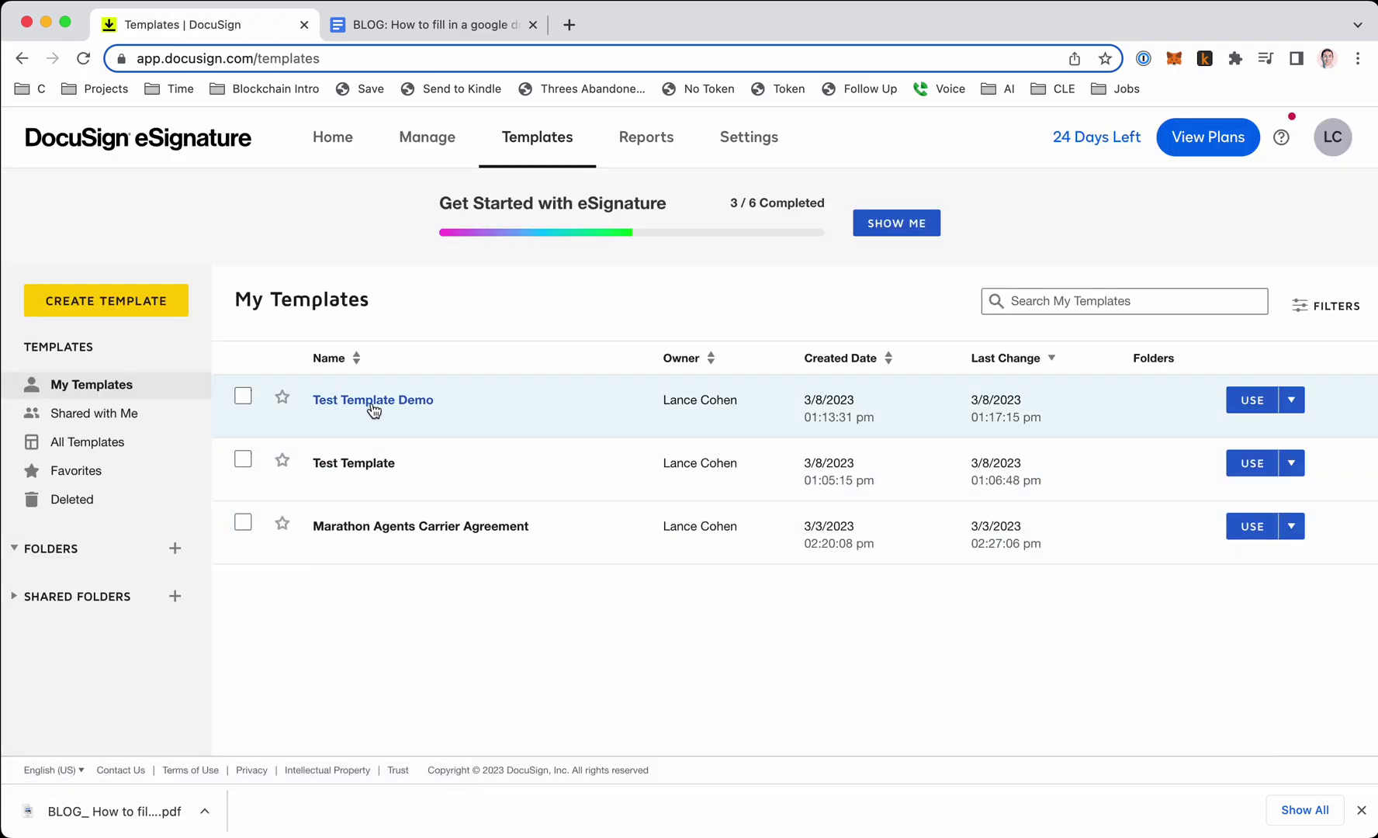
click(1291, 400)
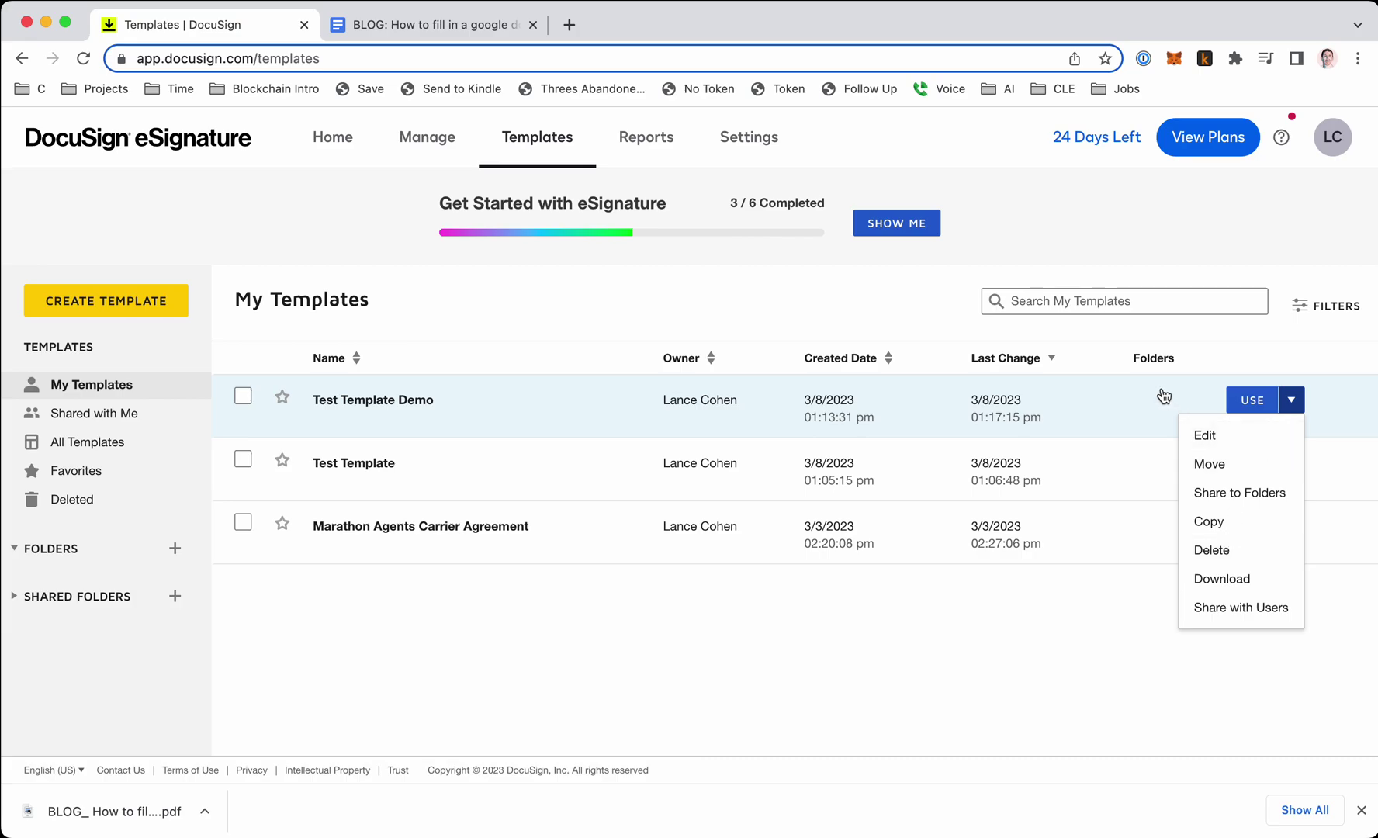
click(1161, 397)
click(1249, 400)
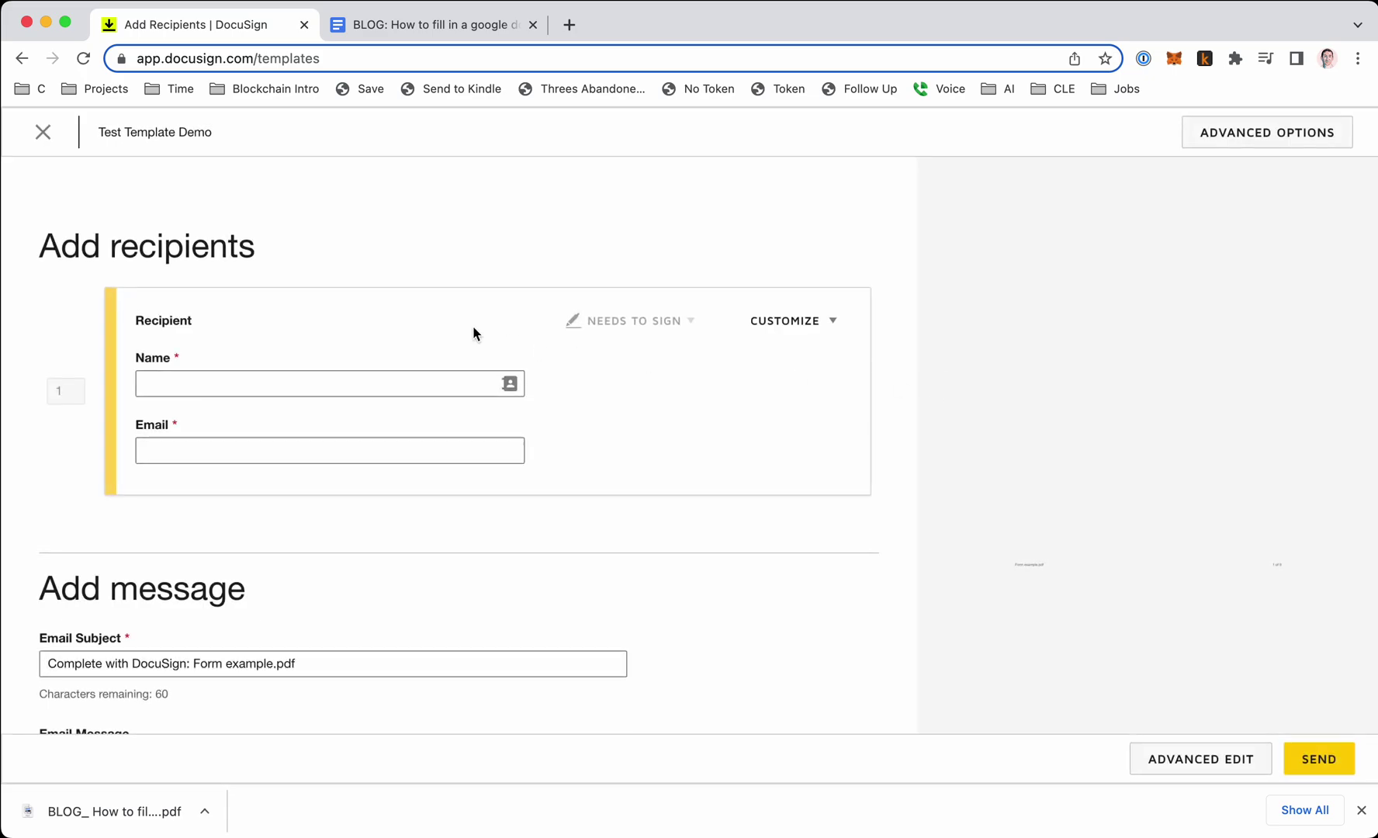
click(392, 373)
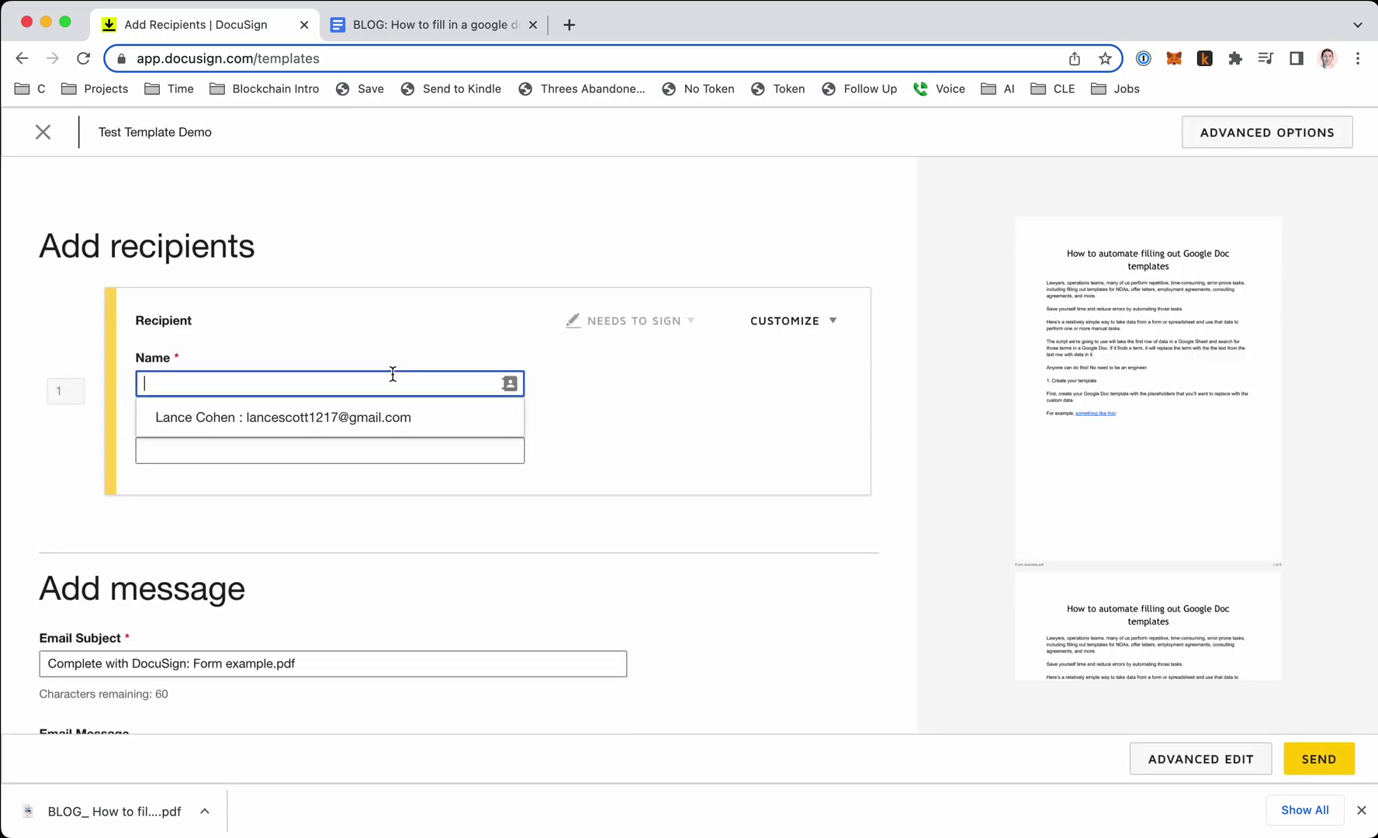
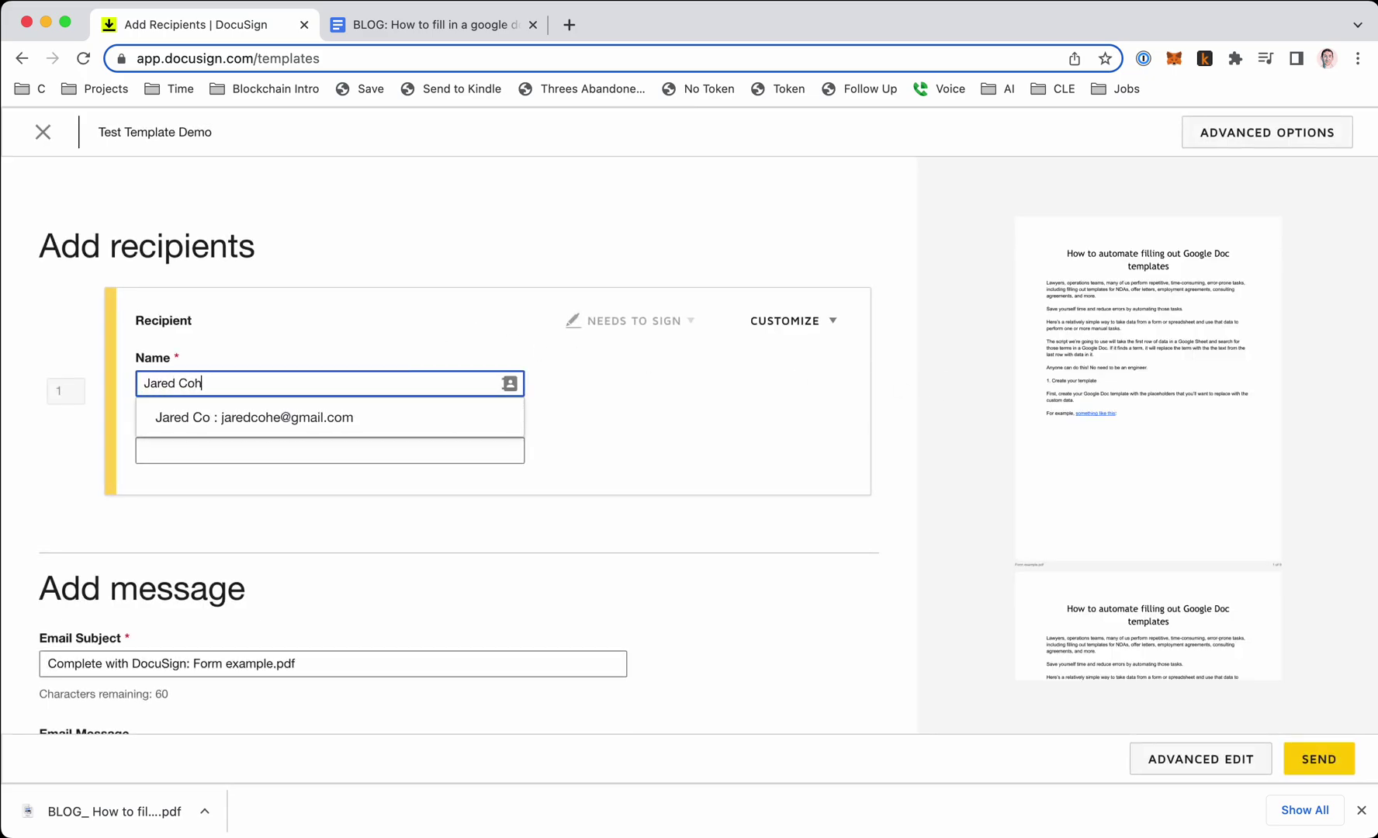
key(Tab)
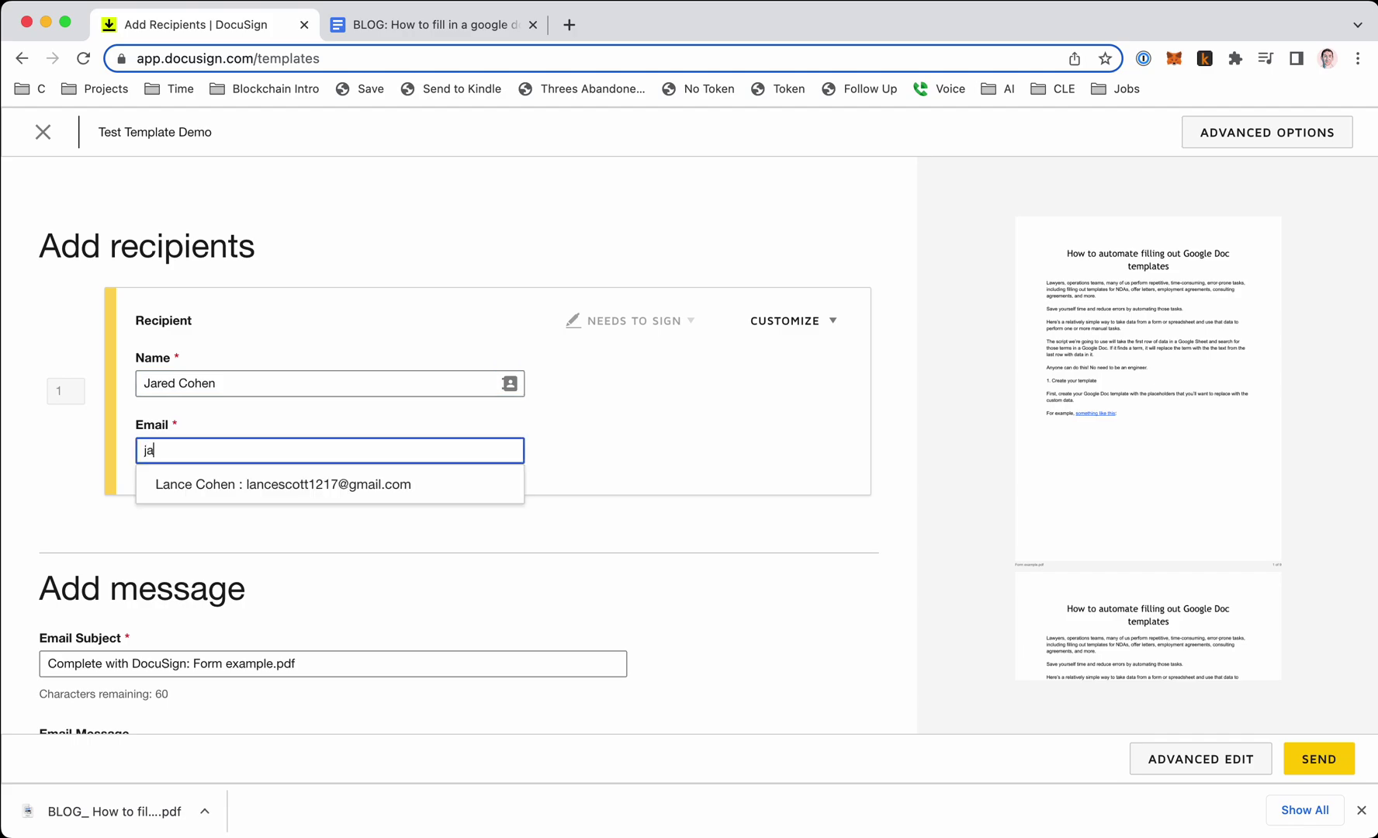
key(BackSpace)
key(BackSpace)
key(BackSpace)
text(c)
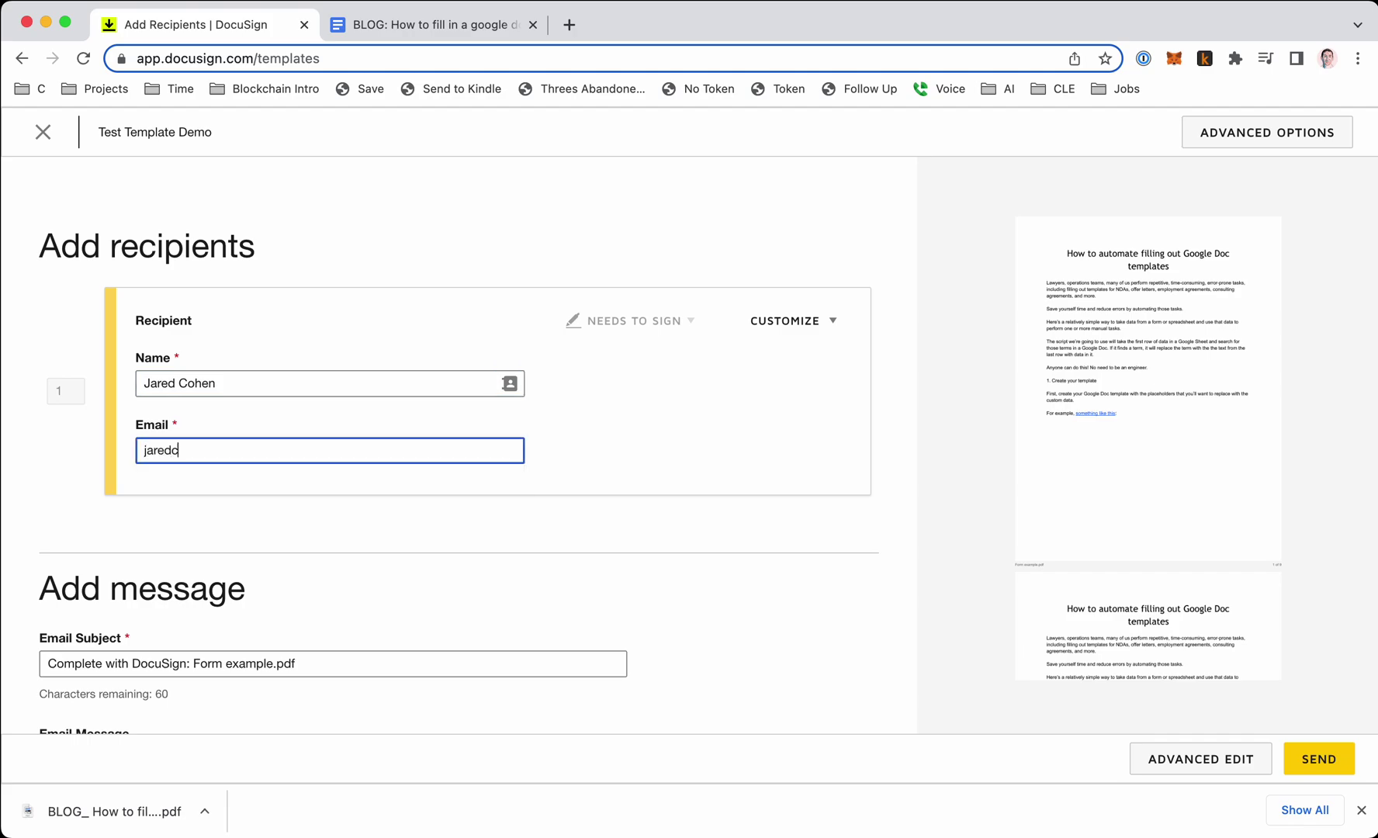
text(@gmail.com)
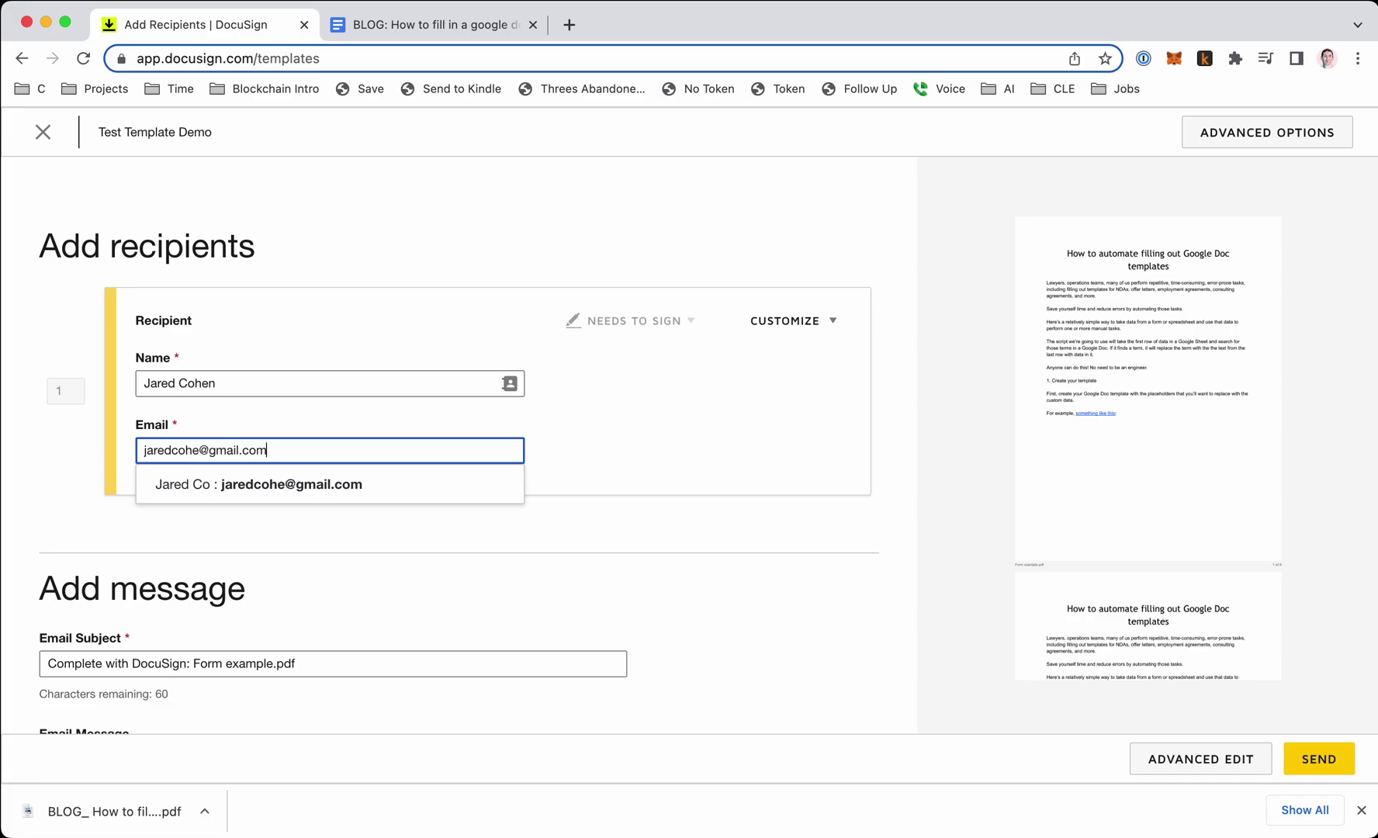
click(789, 490)
scroll(790, 491, down, 3)
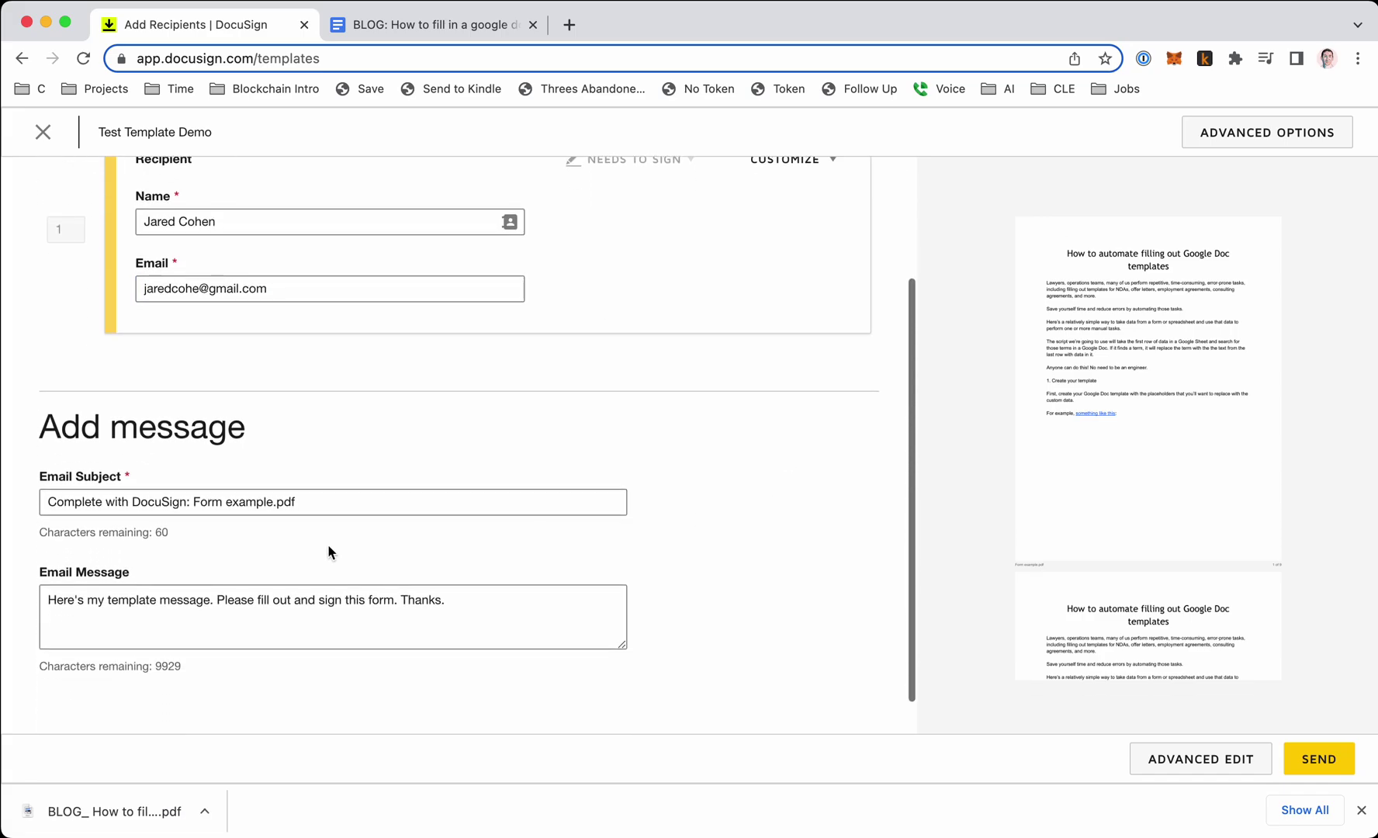
Remove '.pdf' from the email subject and start the message with a 'Dear Jared' greeting.
click(323, 502)
double_click(287, 503)
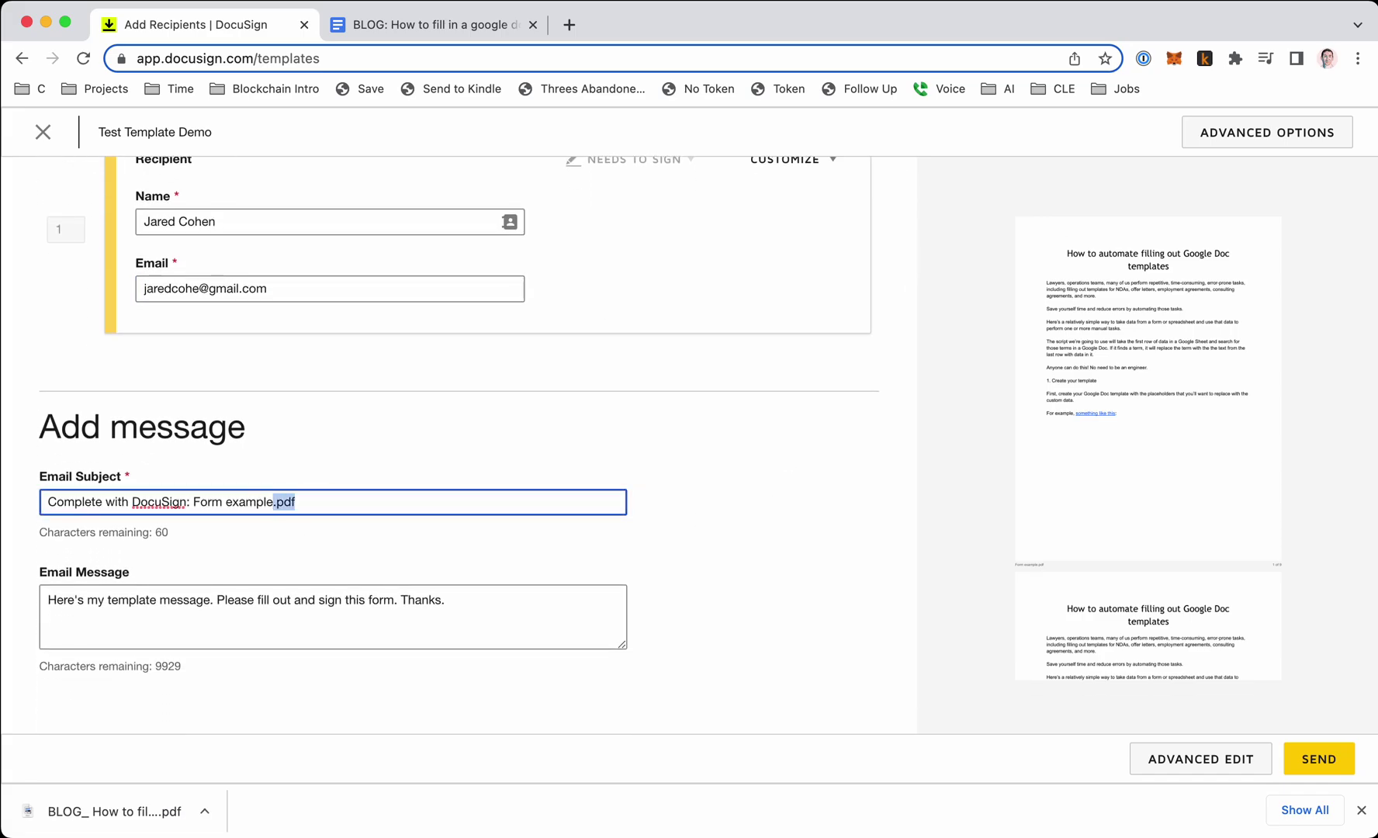
key(BackSpace)
click(461, 599)
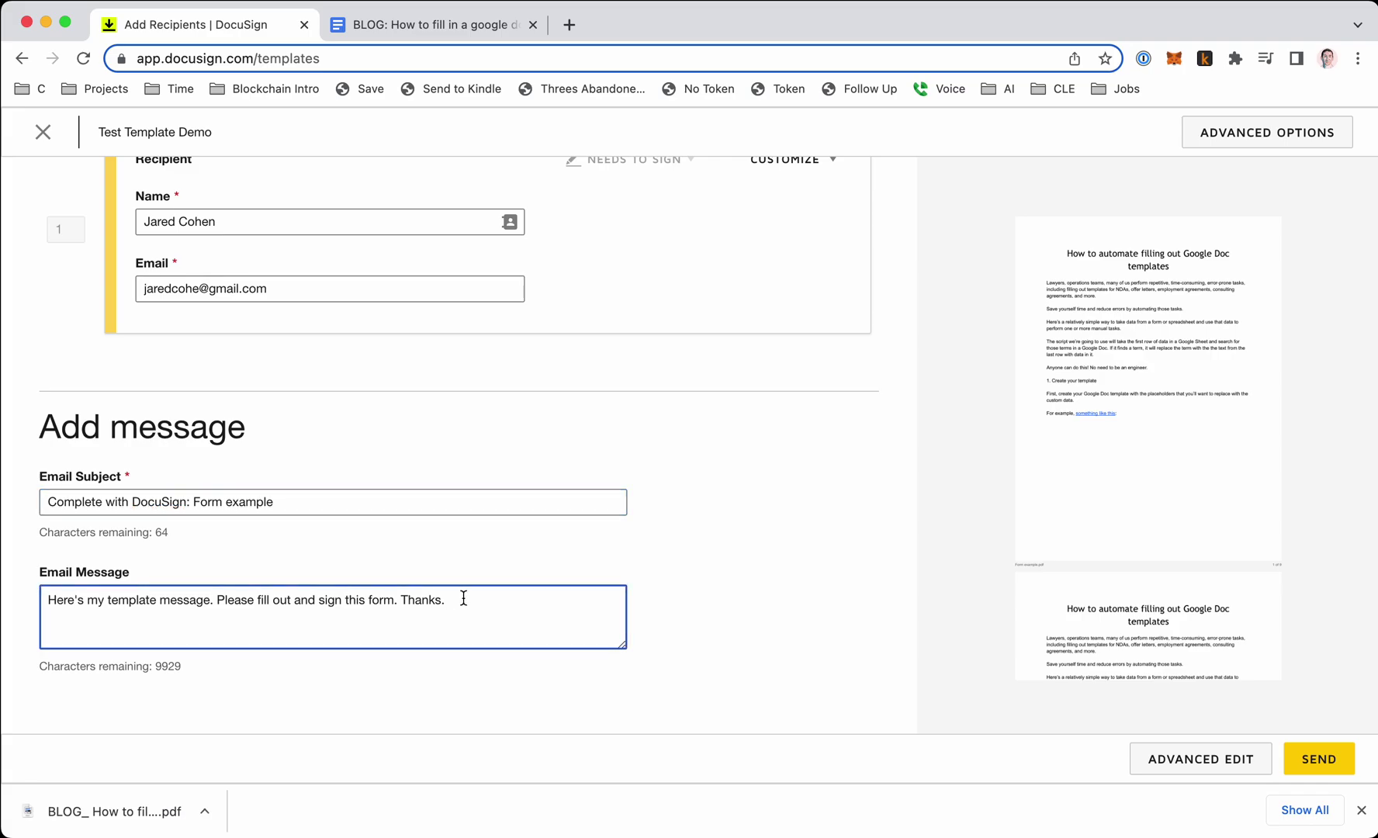
text(Dear Jared,)
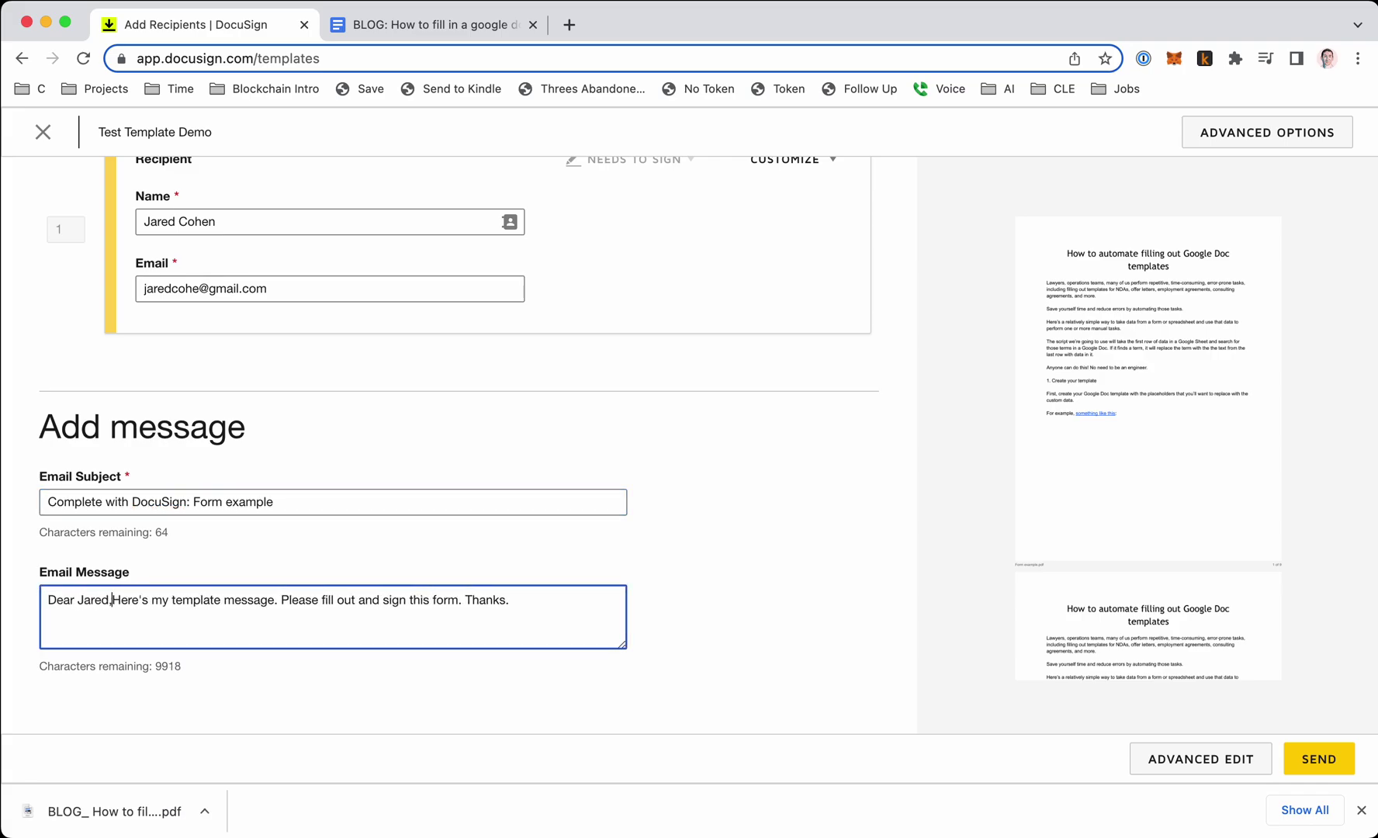
key(Return)
key(Return)
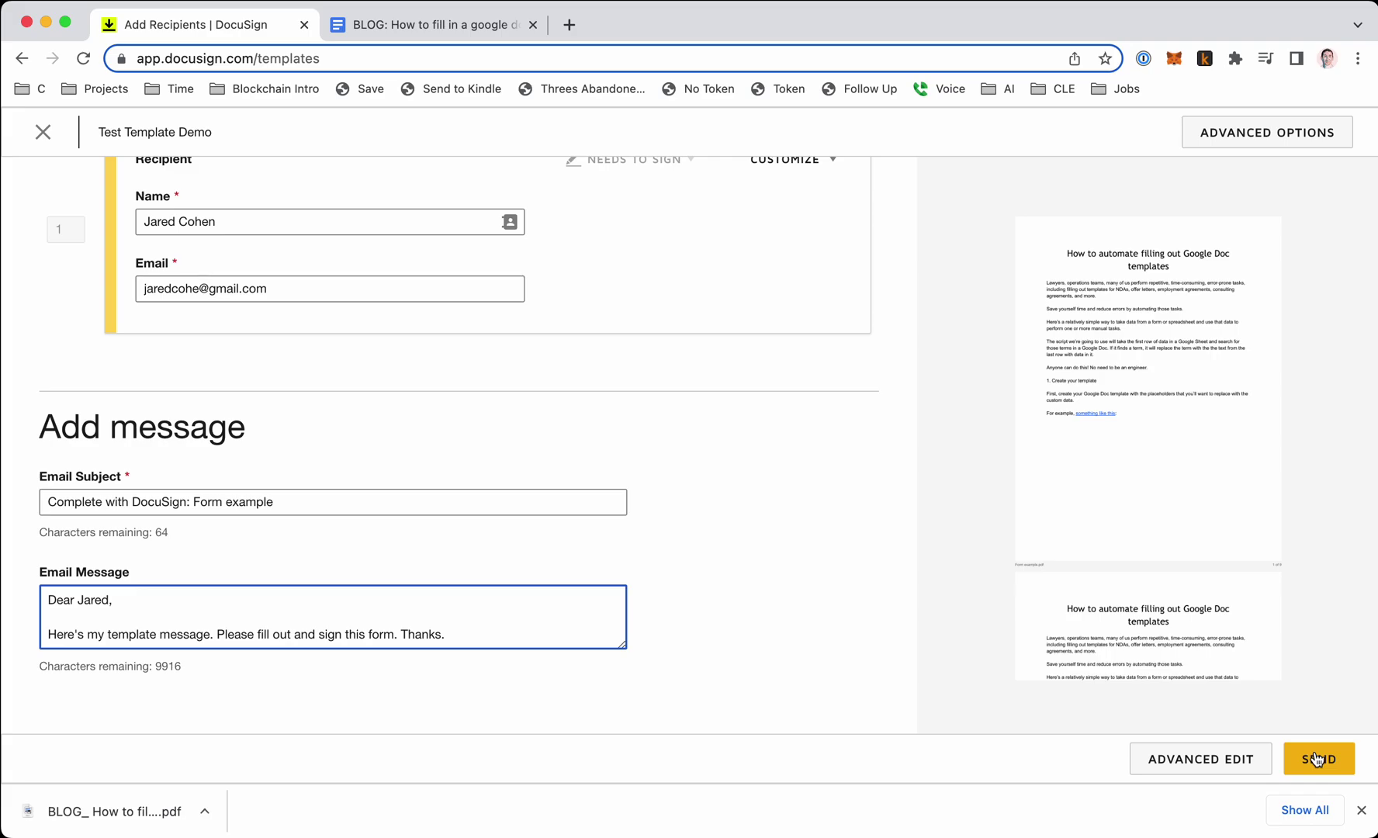
click(1318, 759)
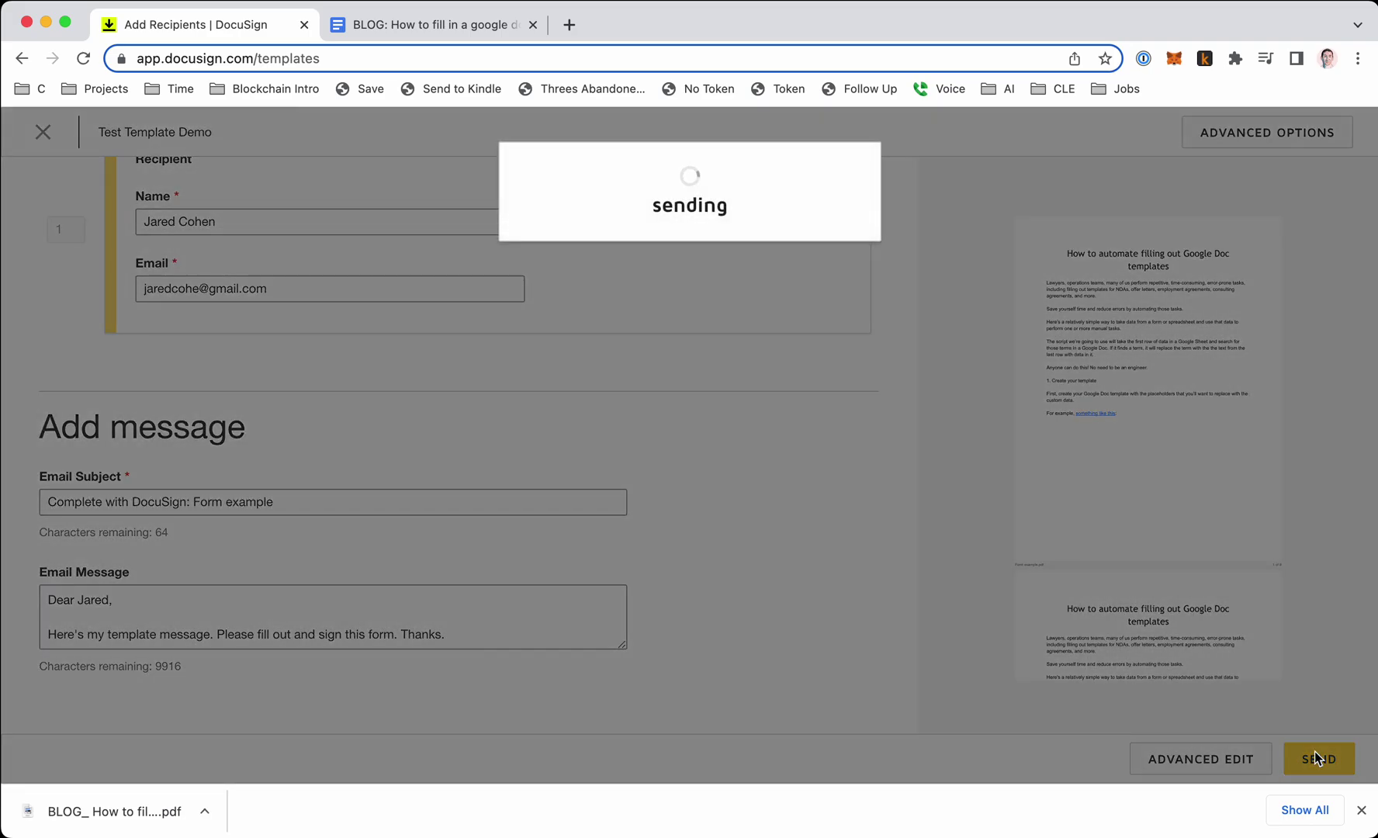